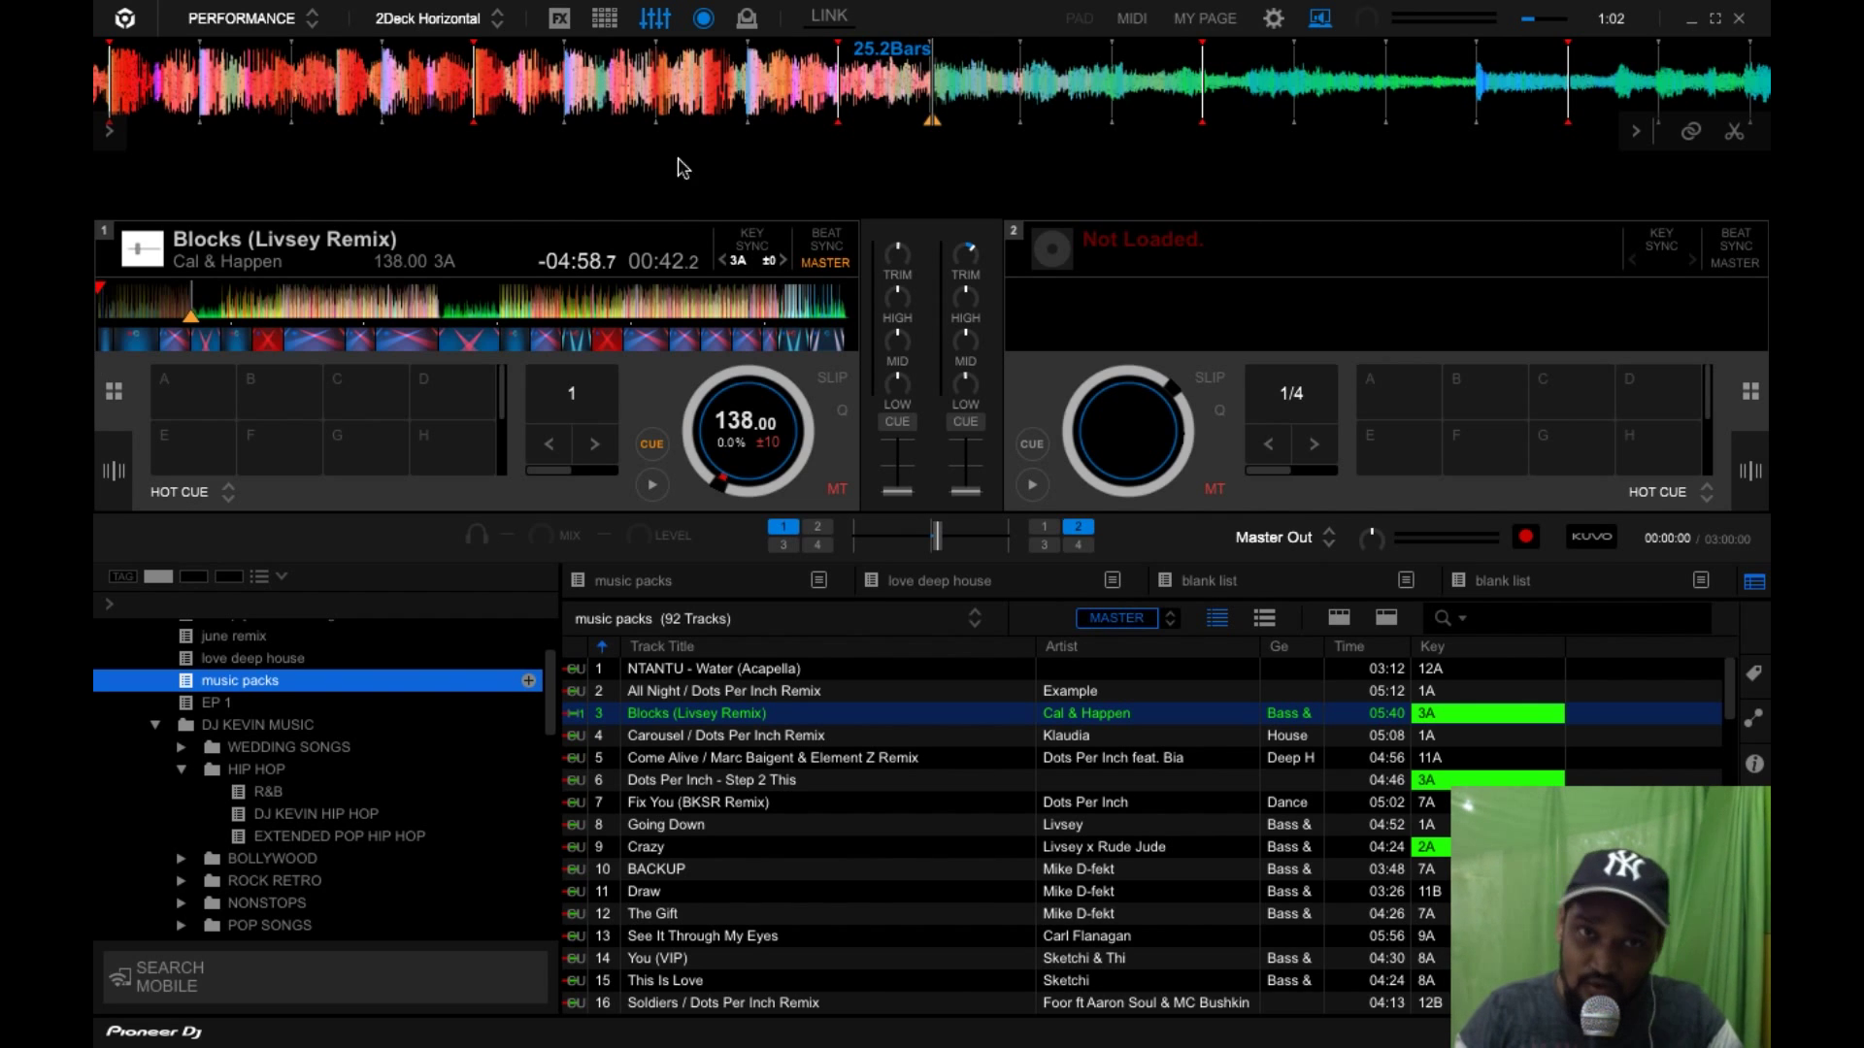
Step: Show the FX units and check that Merge FX is enabled in the controller effect preferences
left_click(560, 20)
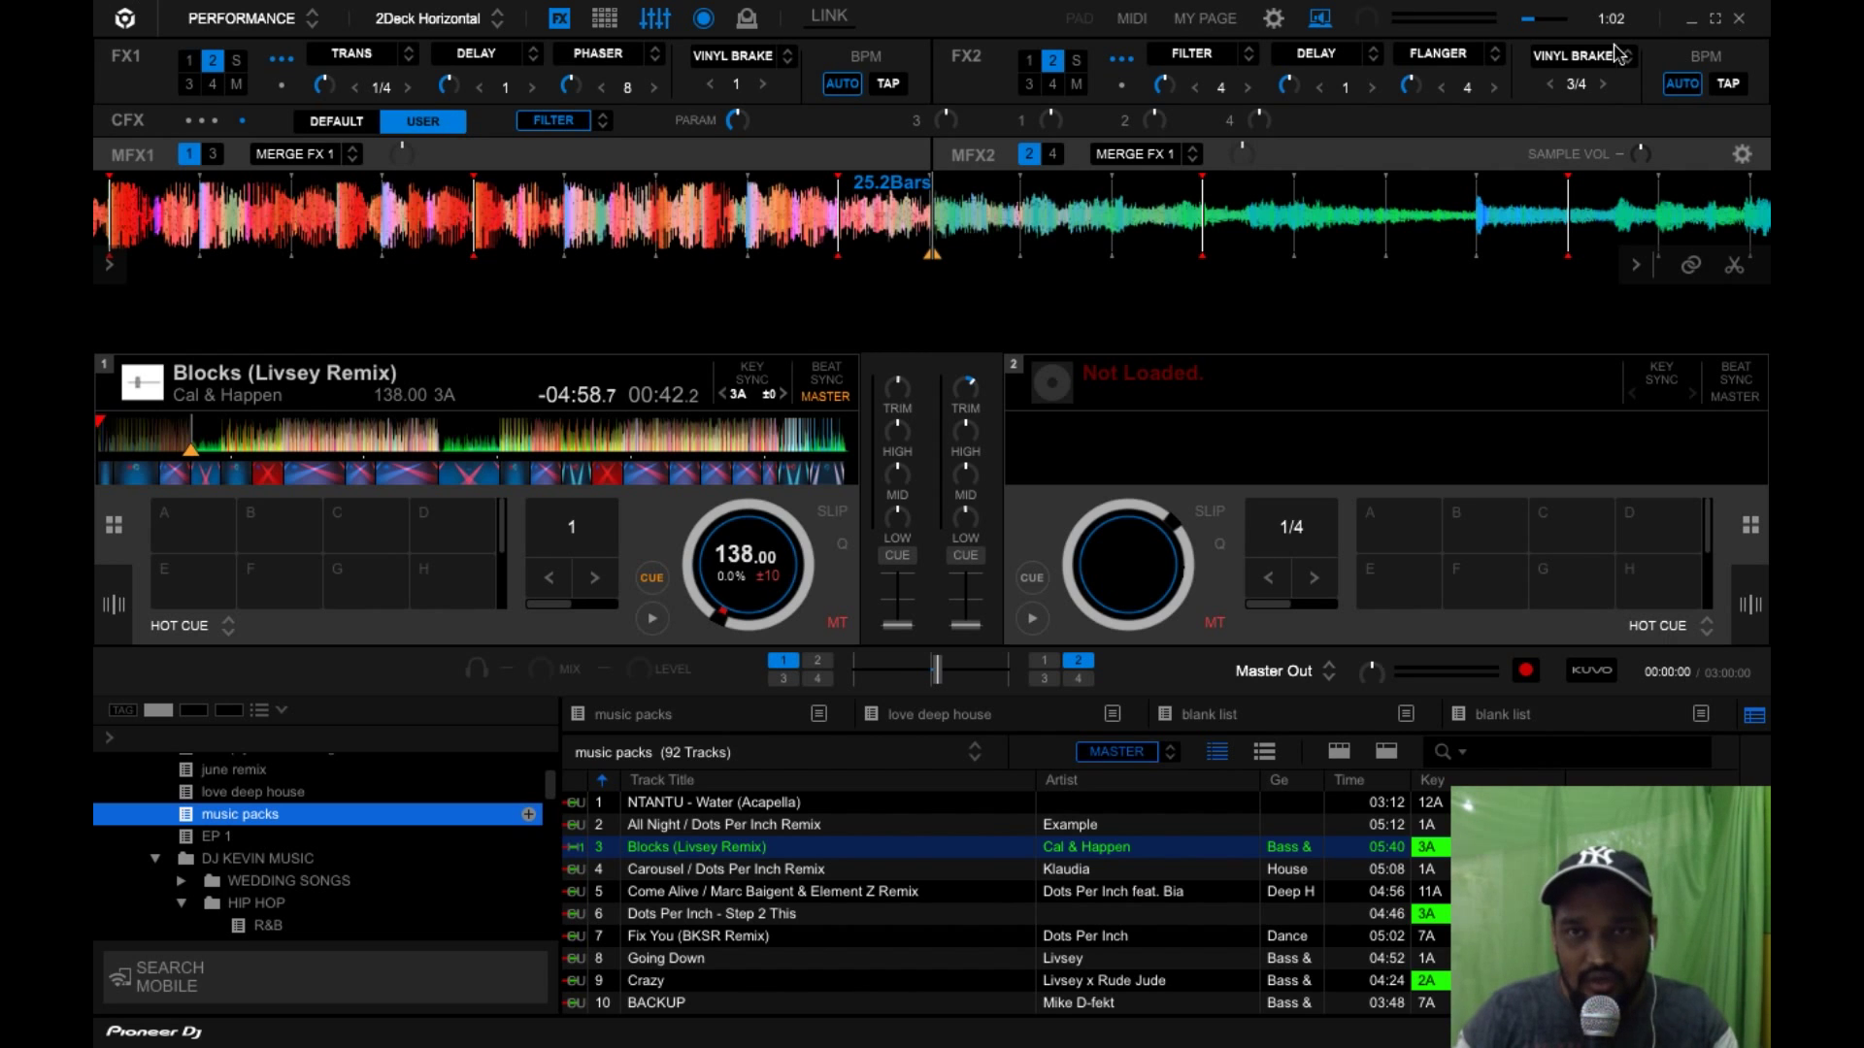
left_click(1274, 22)
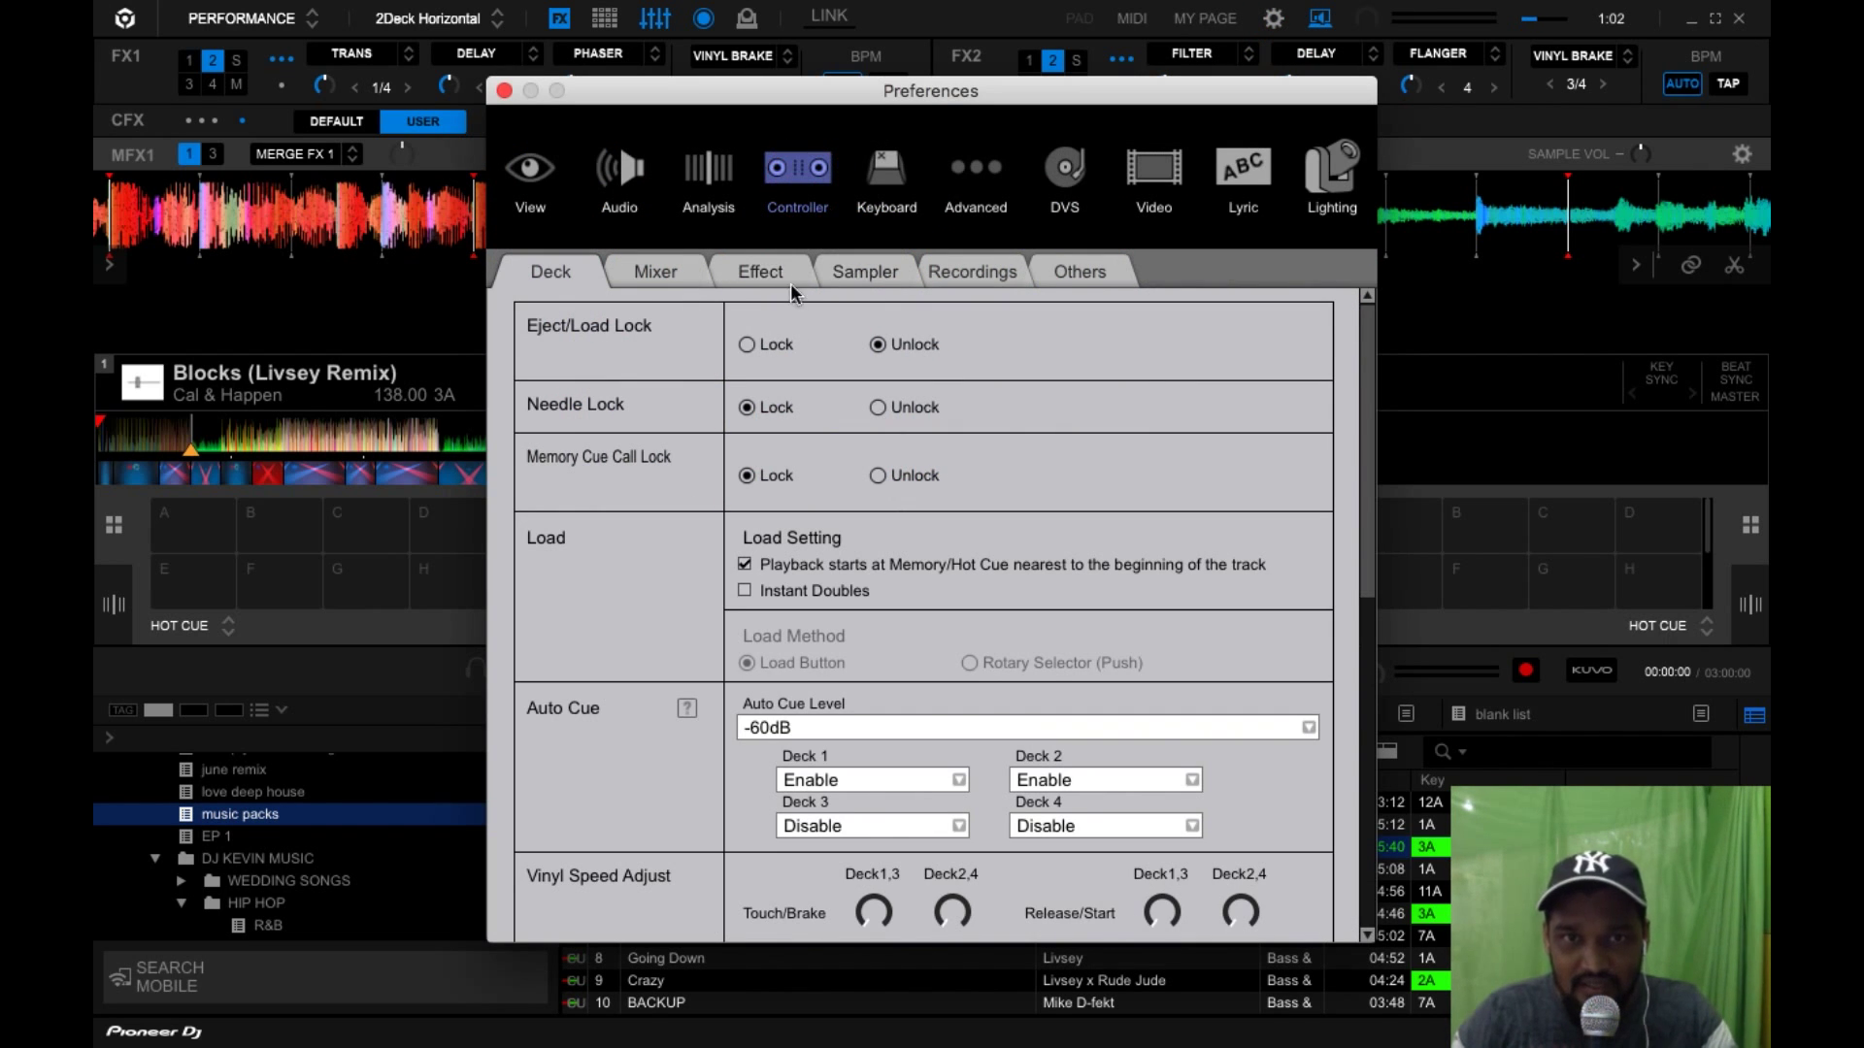
left_click(761, 276)
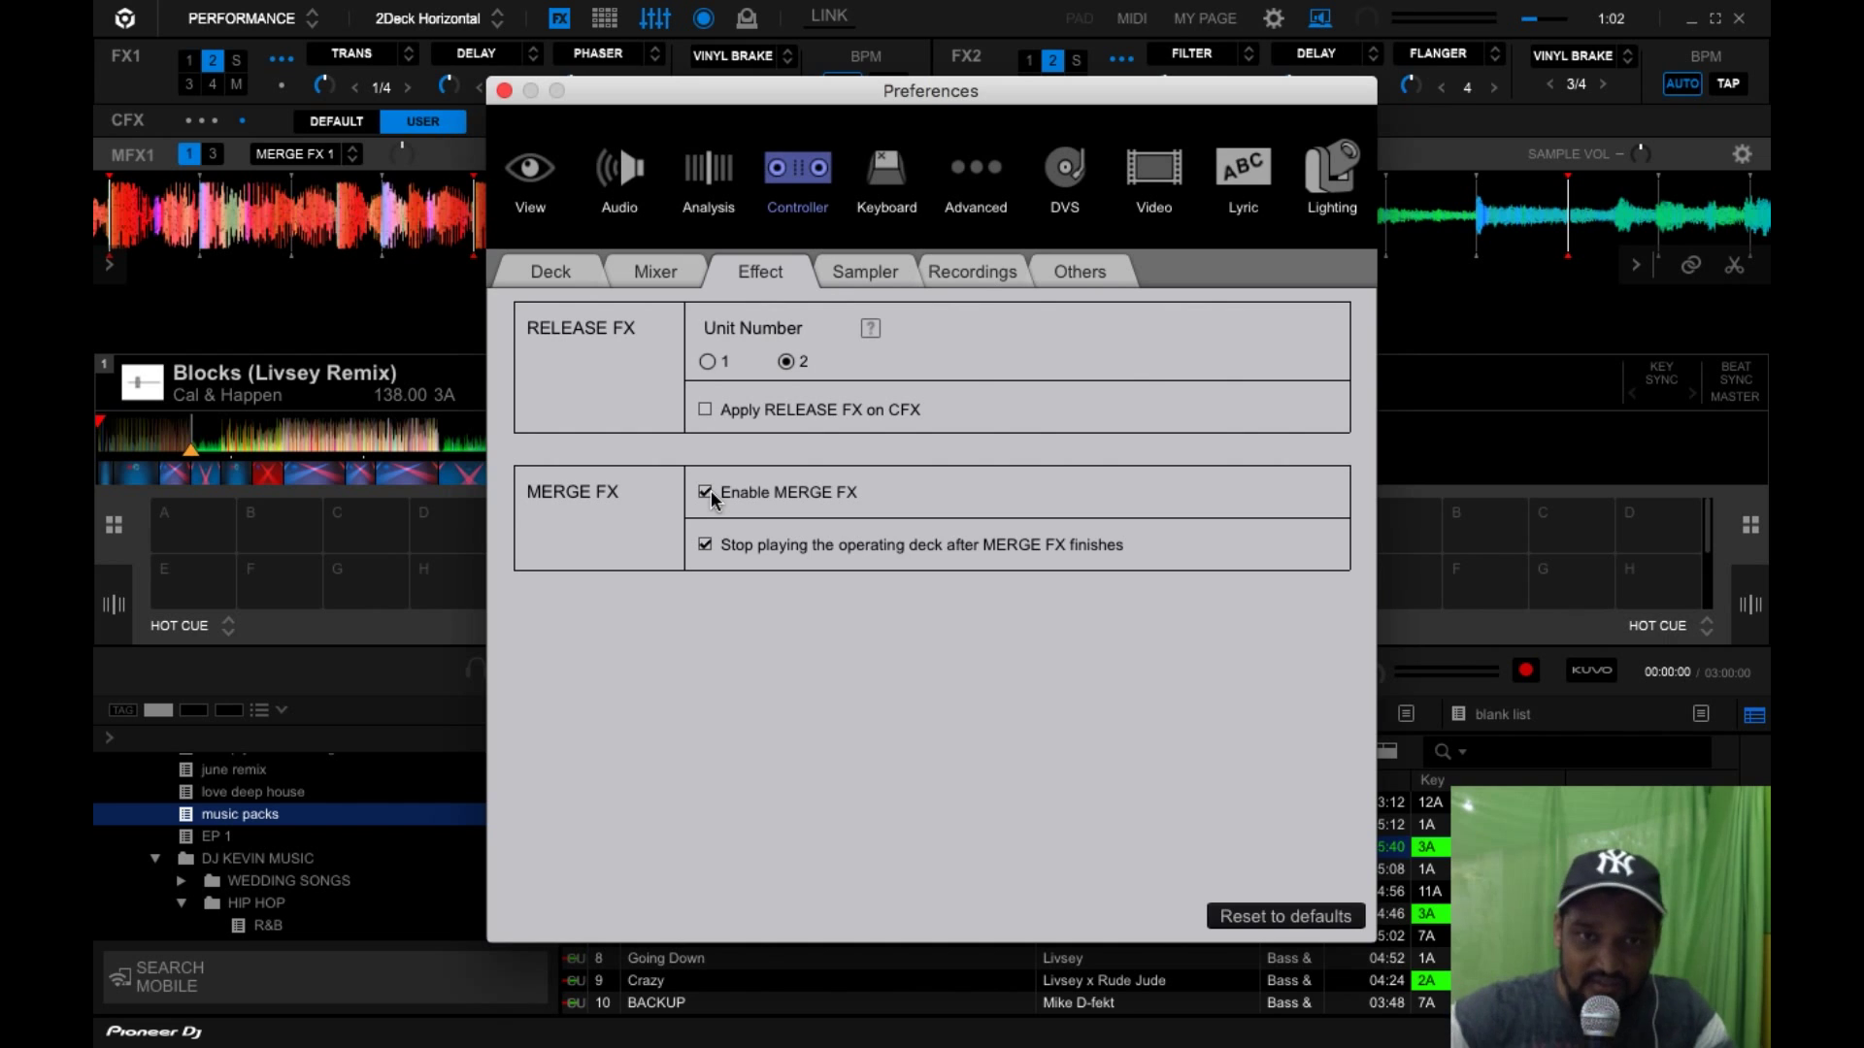
left_click(706, 493)
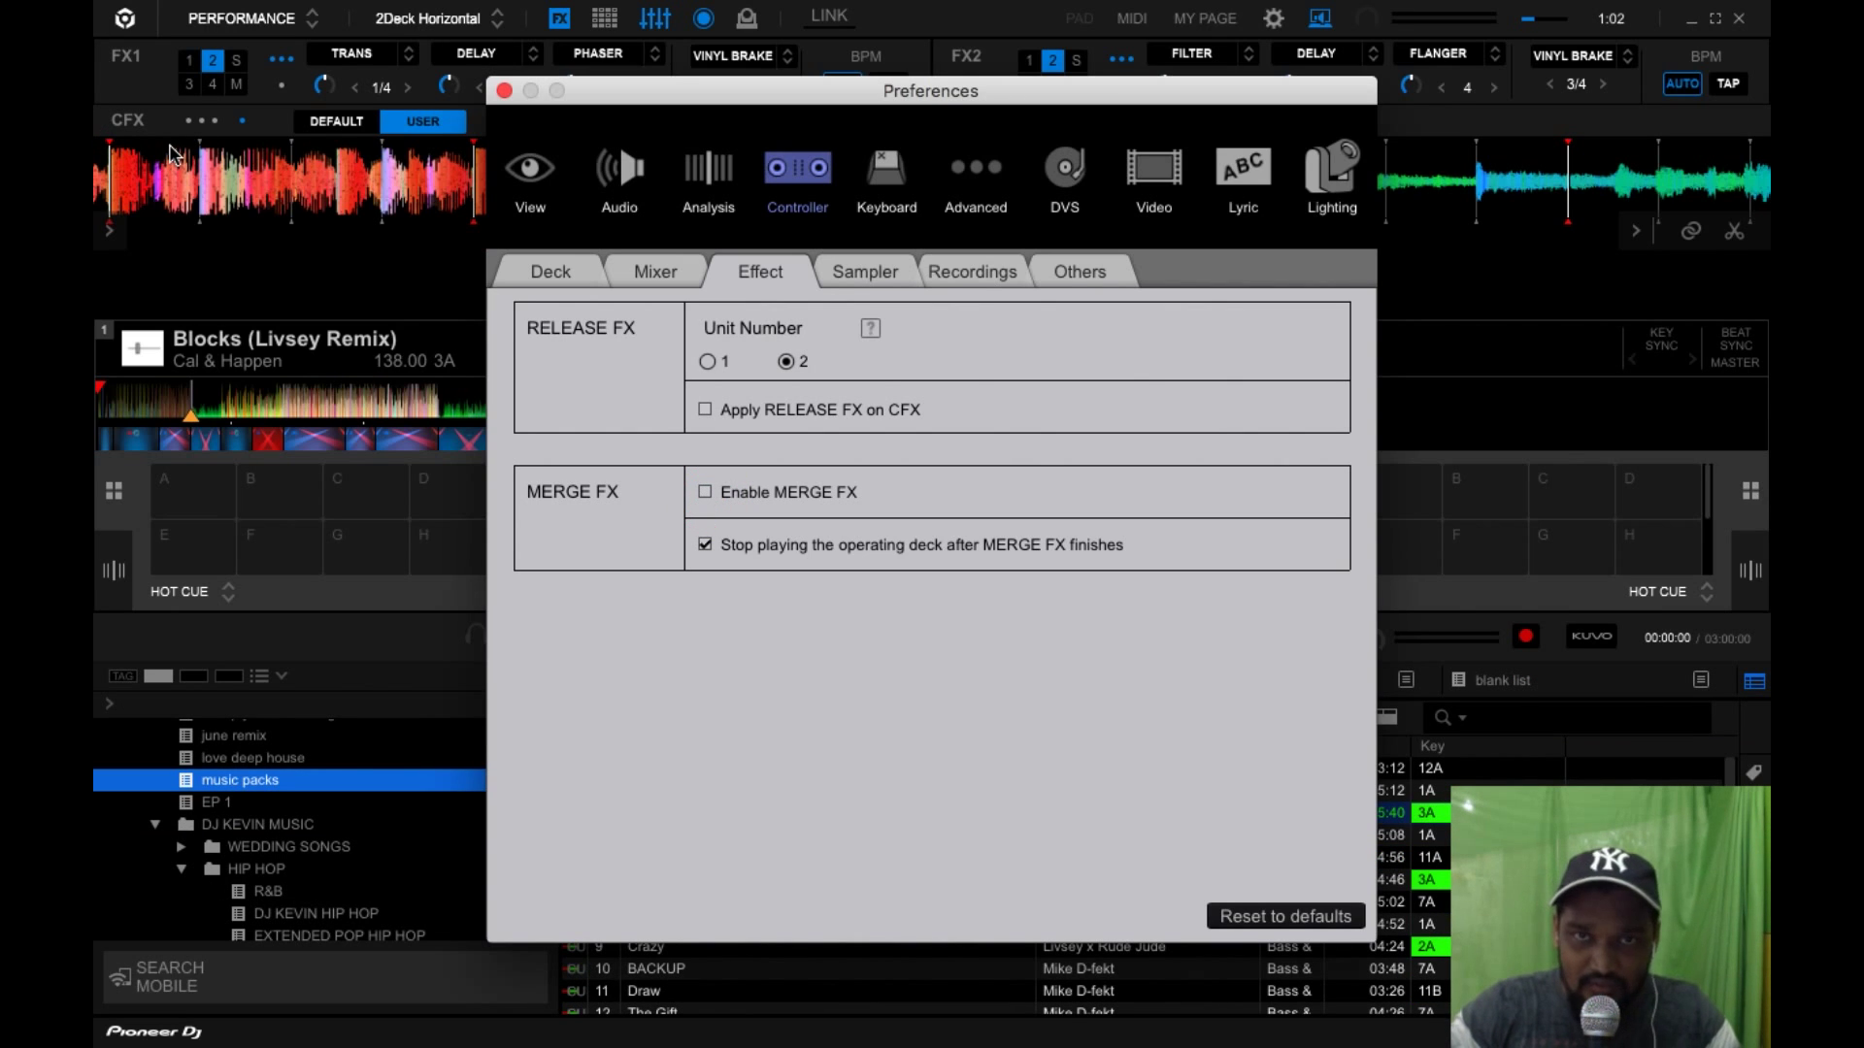
left_click(705, 492)
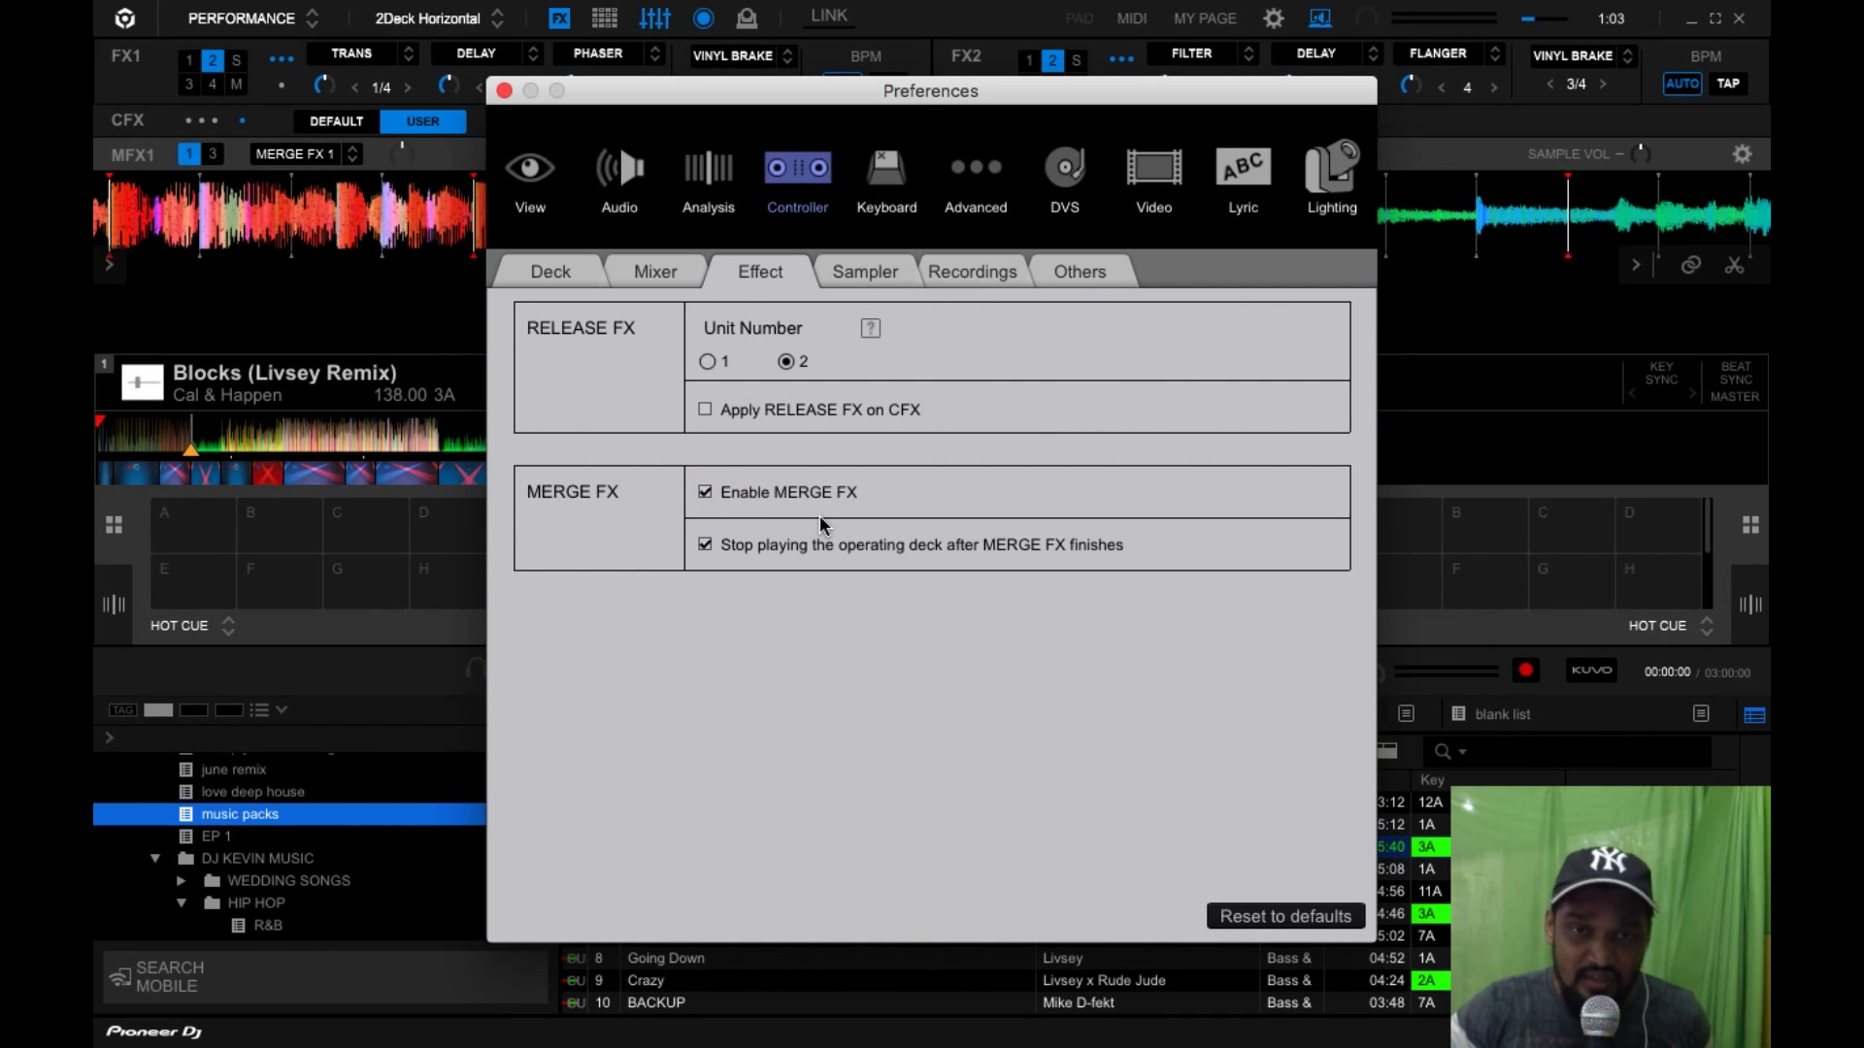
left_click(505, 90)
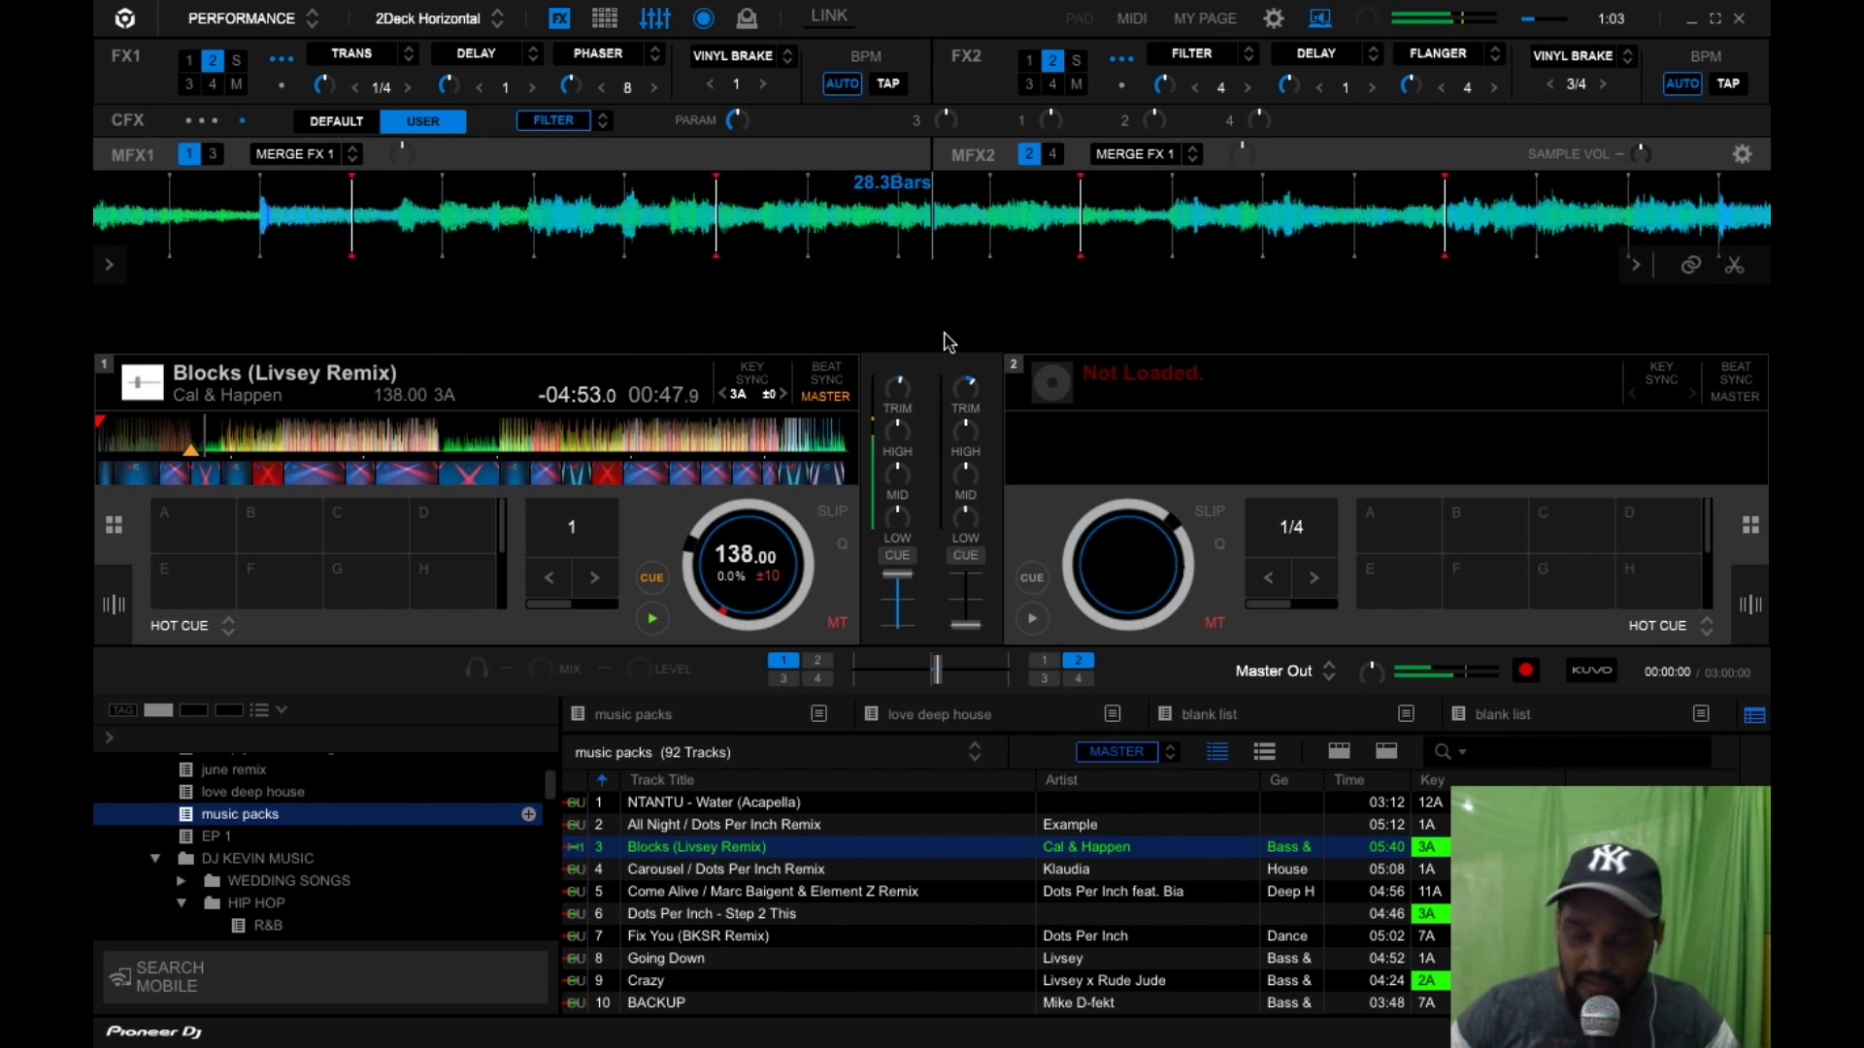
Step: Try Merge FX 1 on deck 1's playing track and store hot cues A, B and C at 00:57, 00:43 and 01:23
key("c")
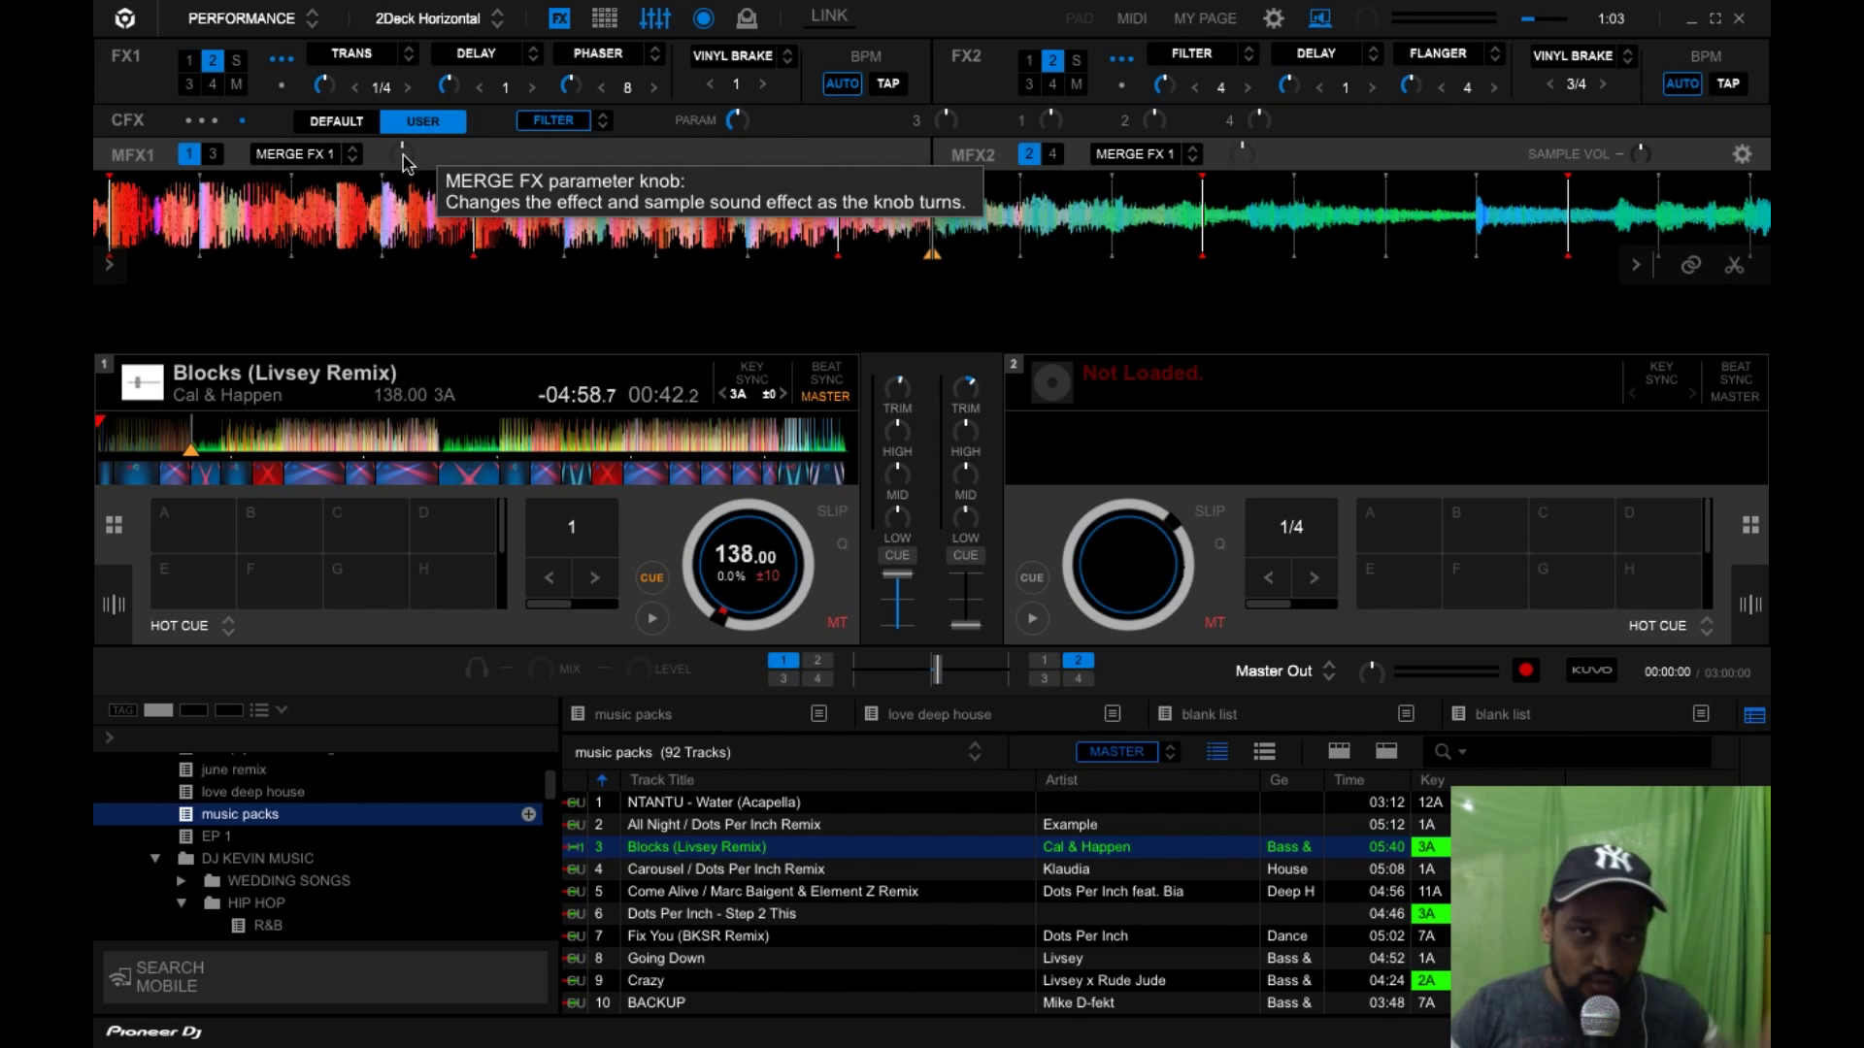
left_click(286, 156)
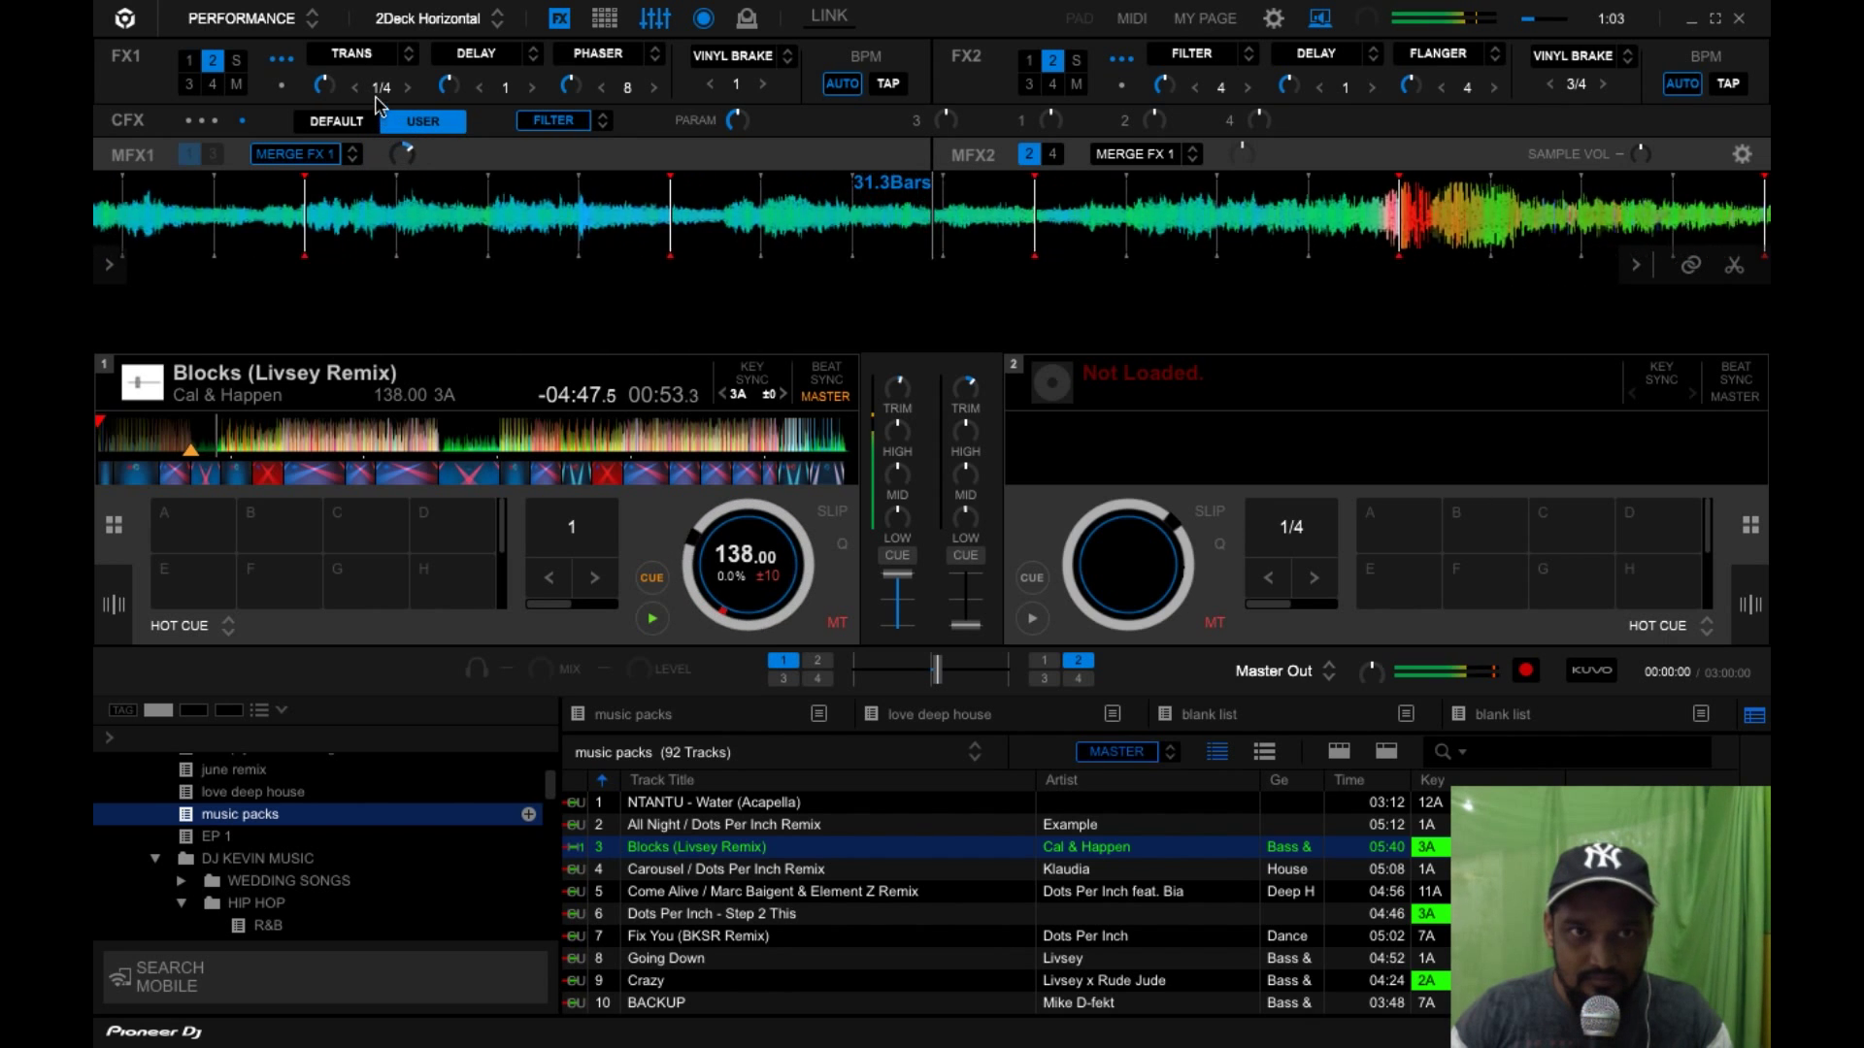
left_click(318, 156)
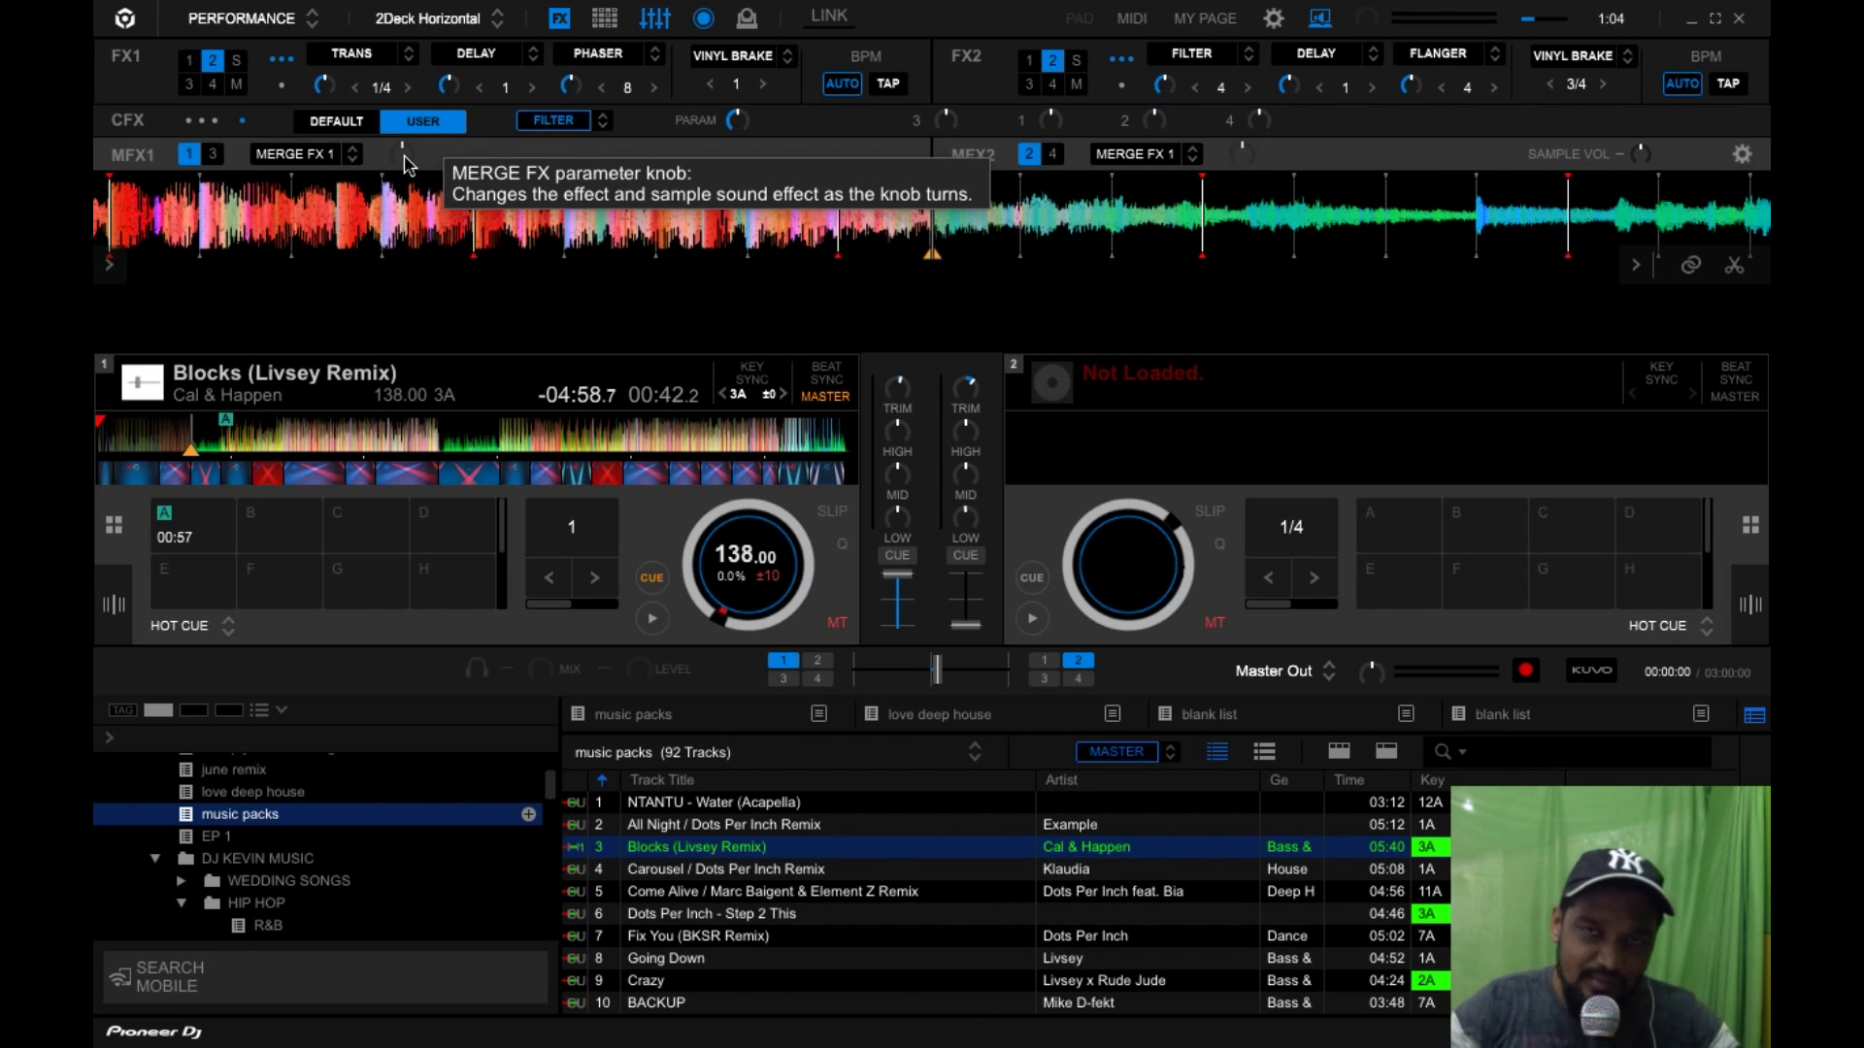
left_click(374, 499)
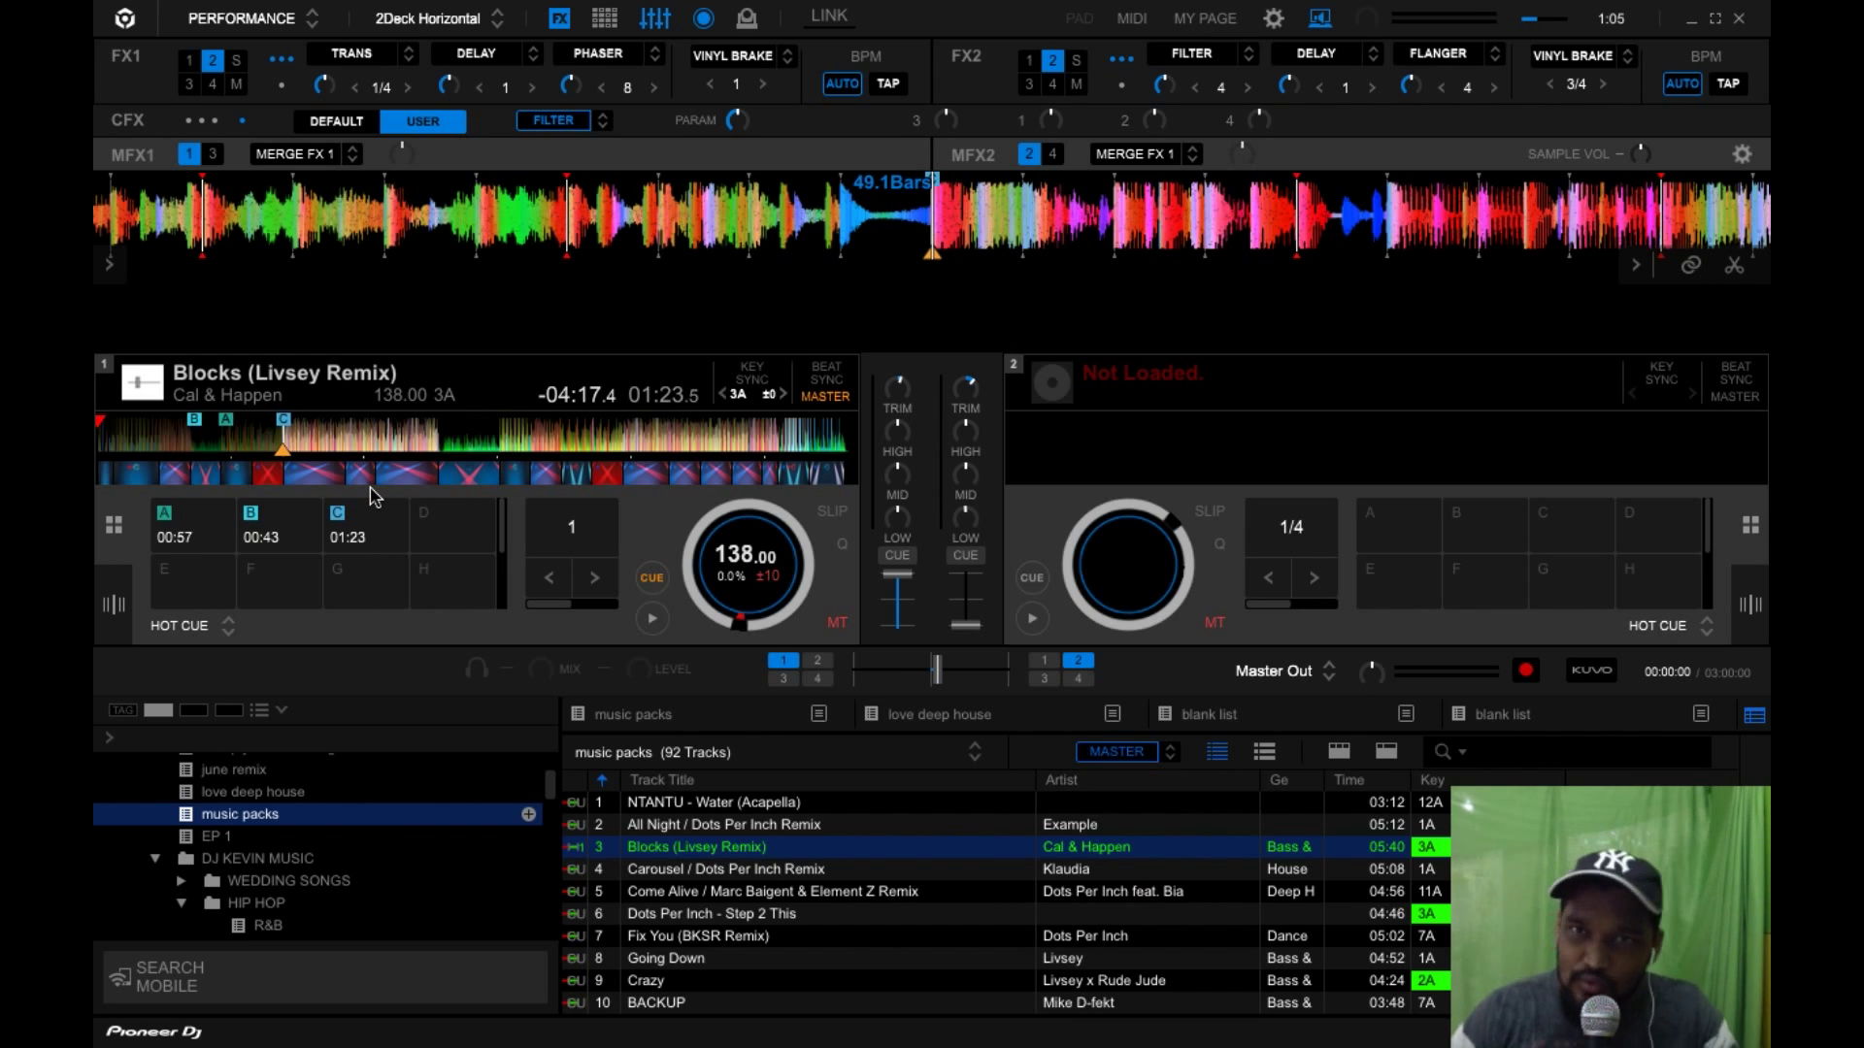
Step: Open the MIDI settings for the DDJ-400 and examine the existing pad mappings
left_click(1132, 20)
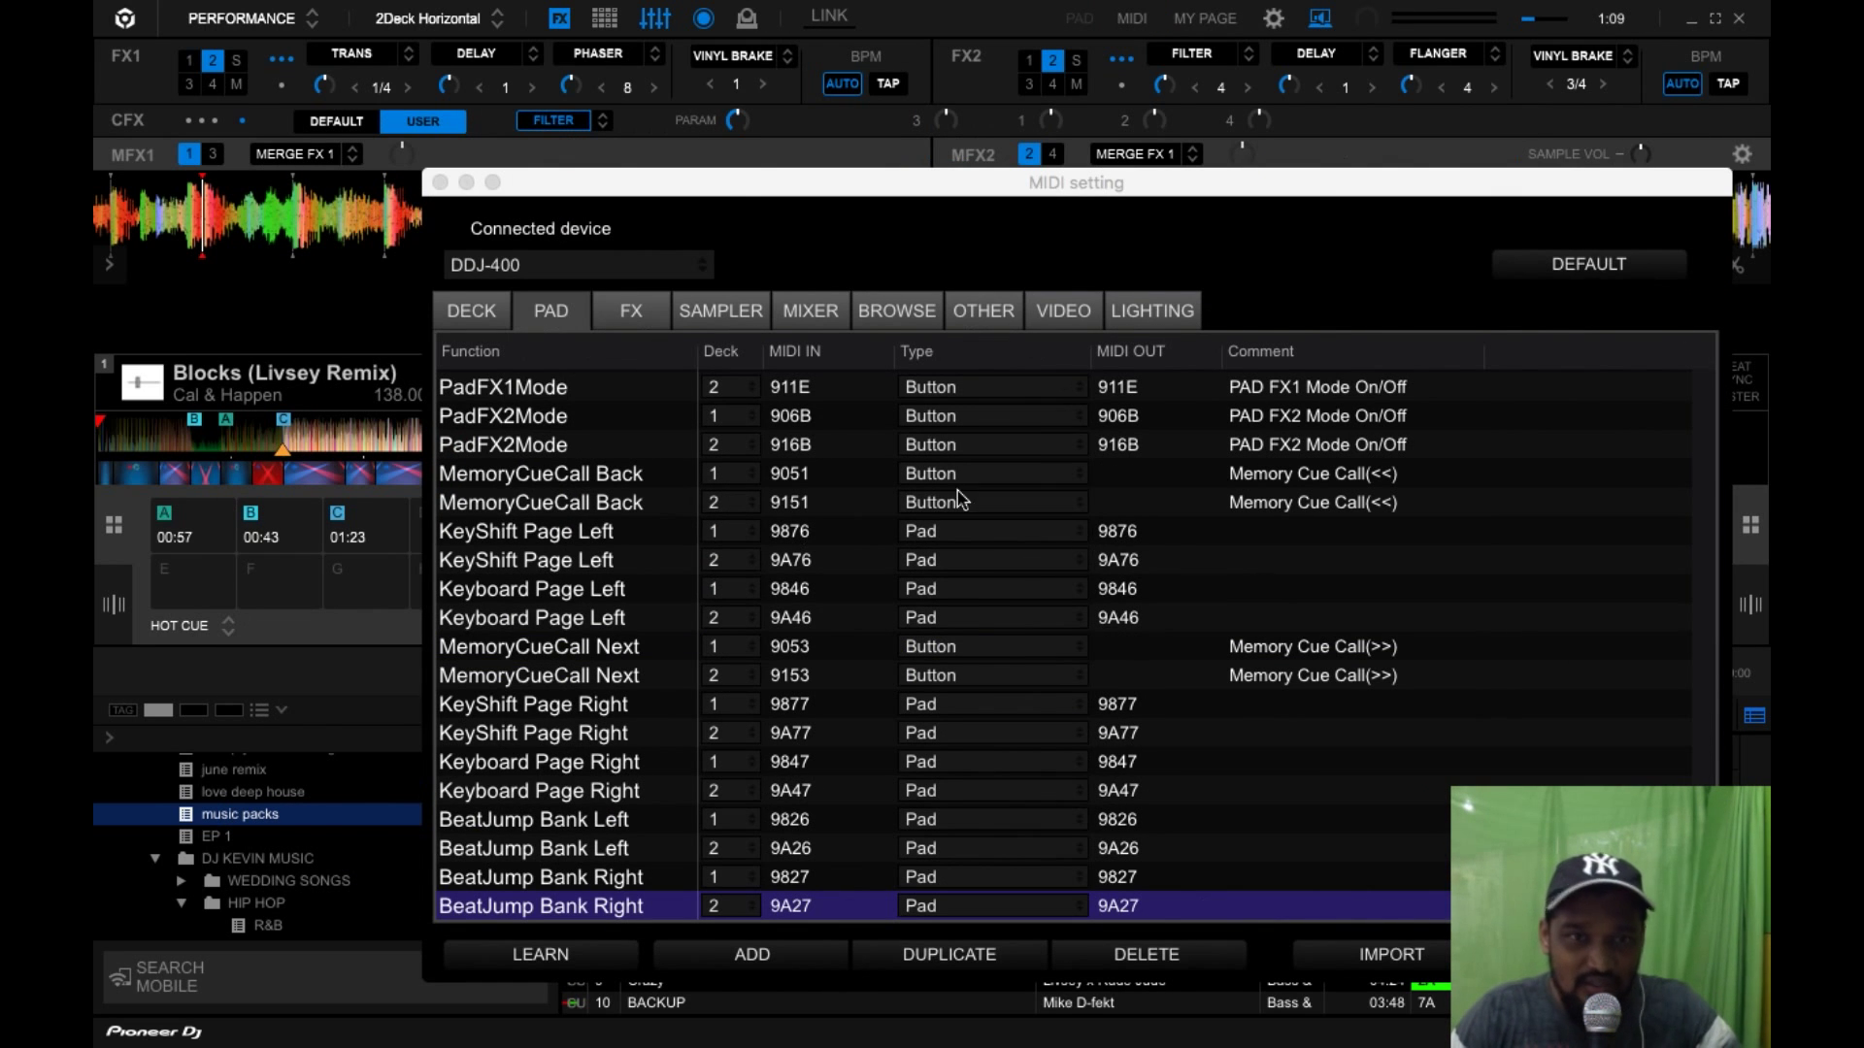
left_click_drag(1106, 184, 1008, 184)
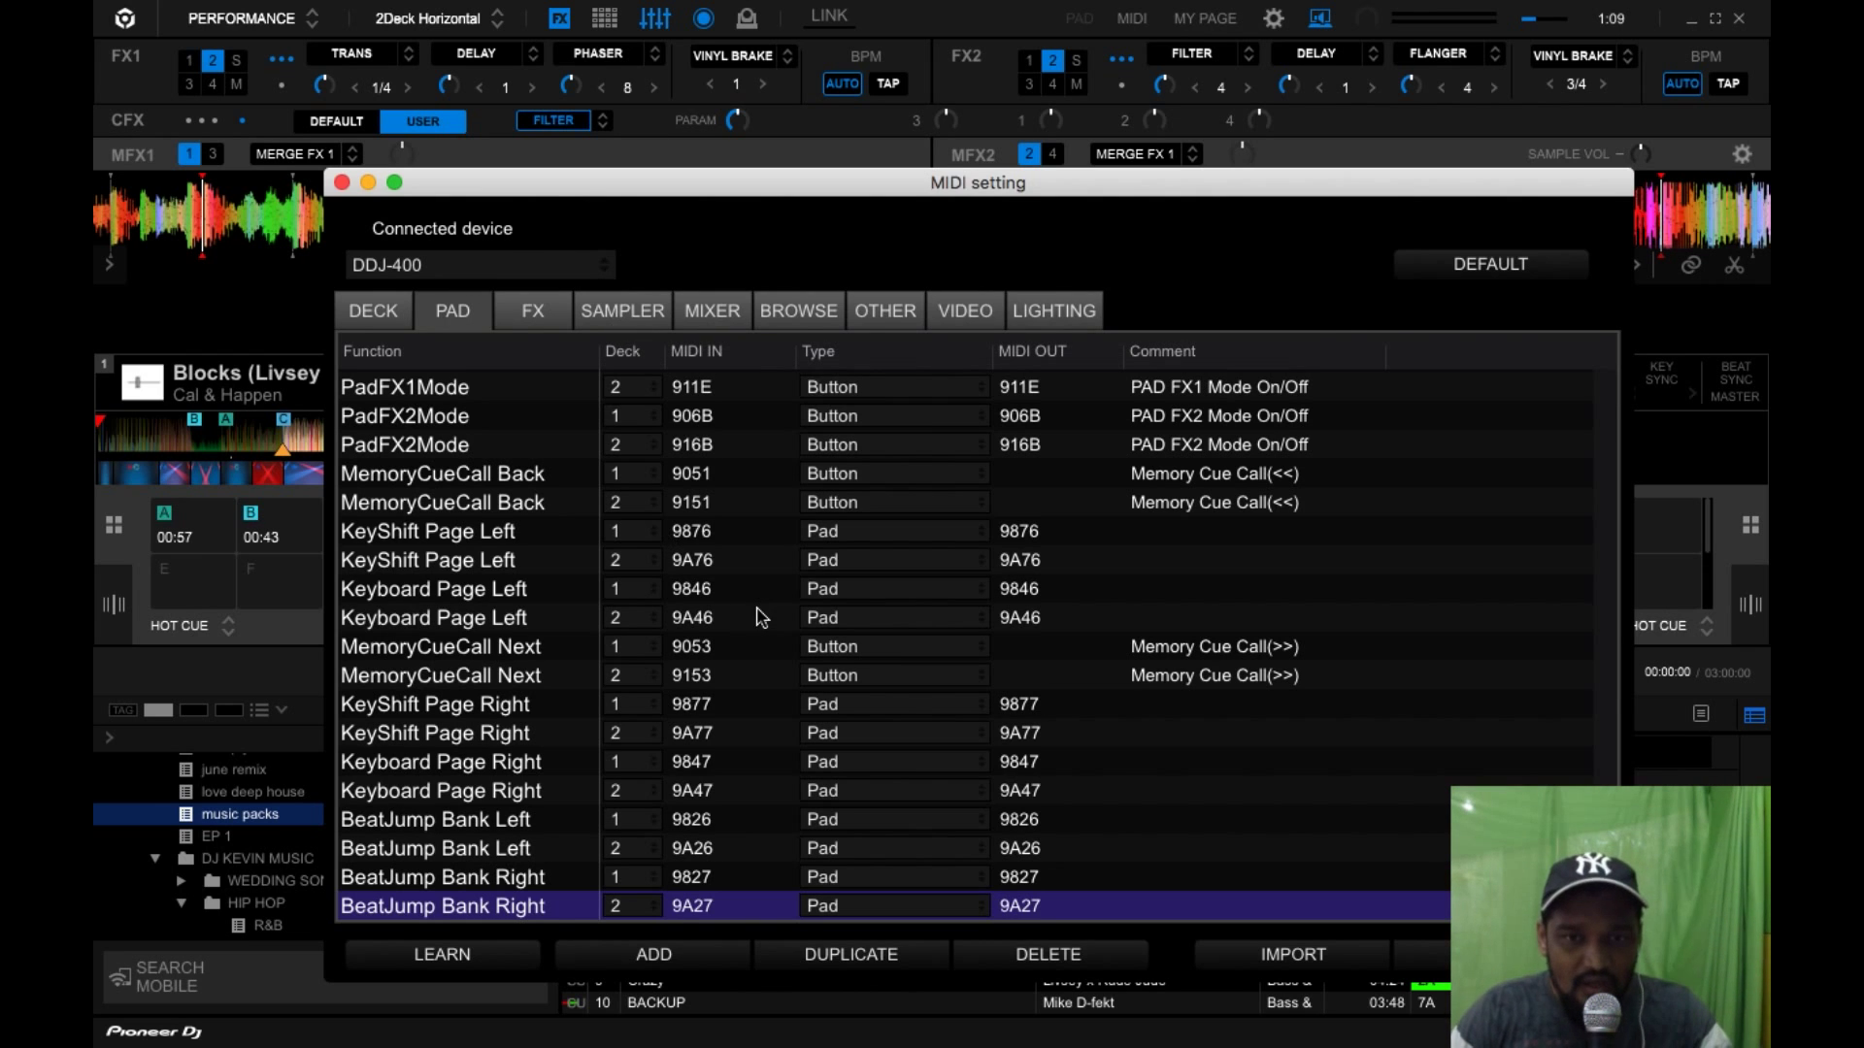
scroll(958, 636, "up", 10)
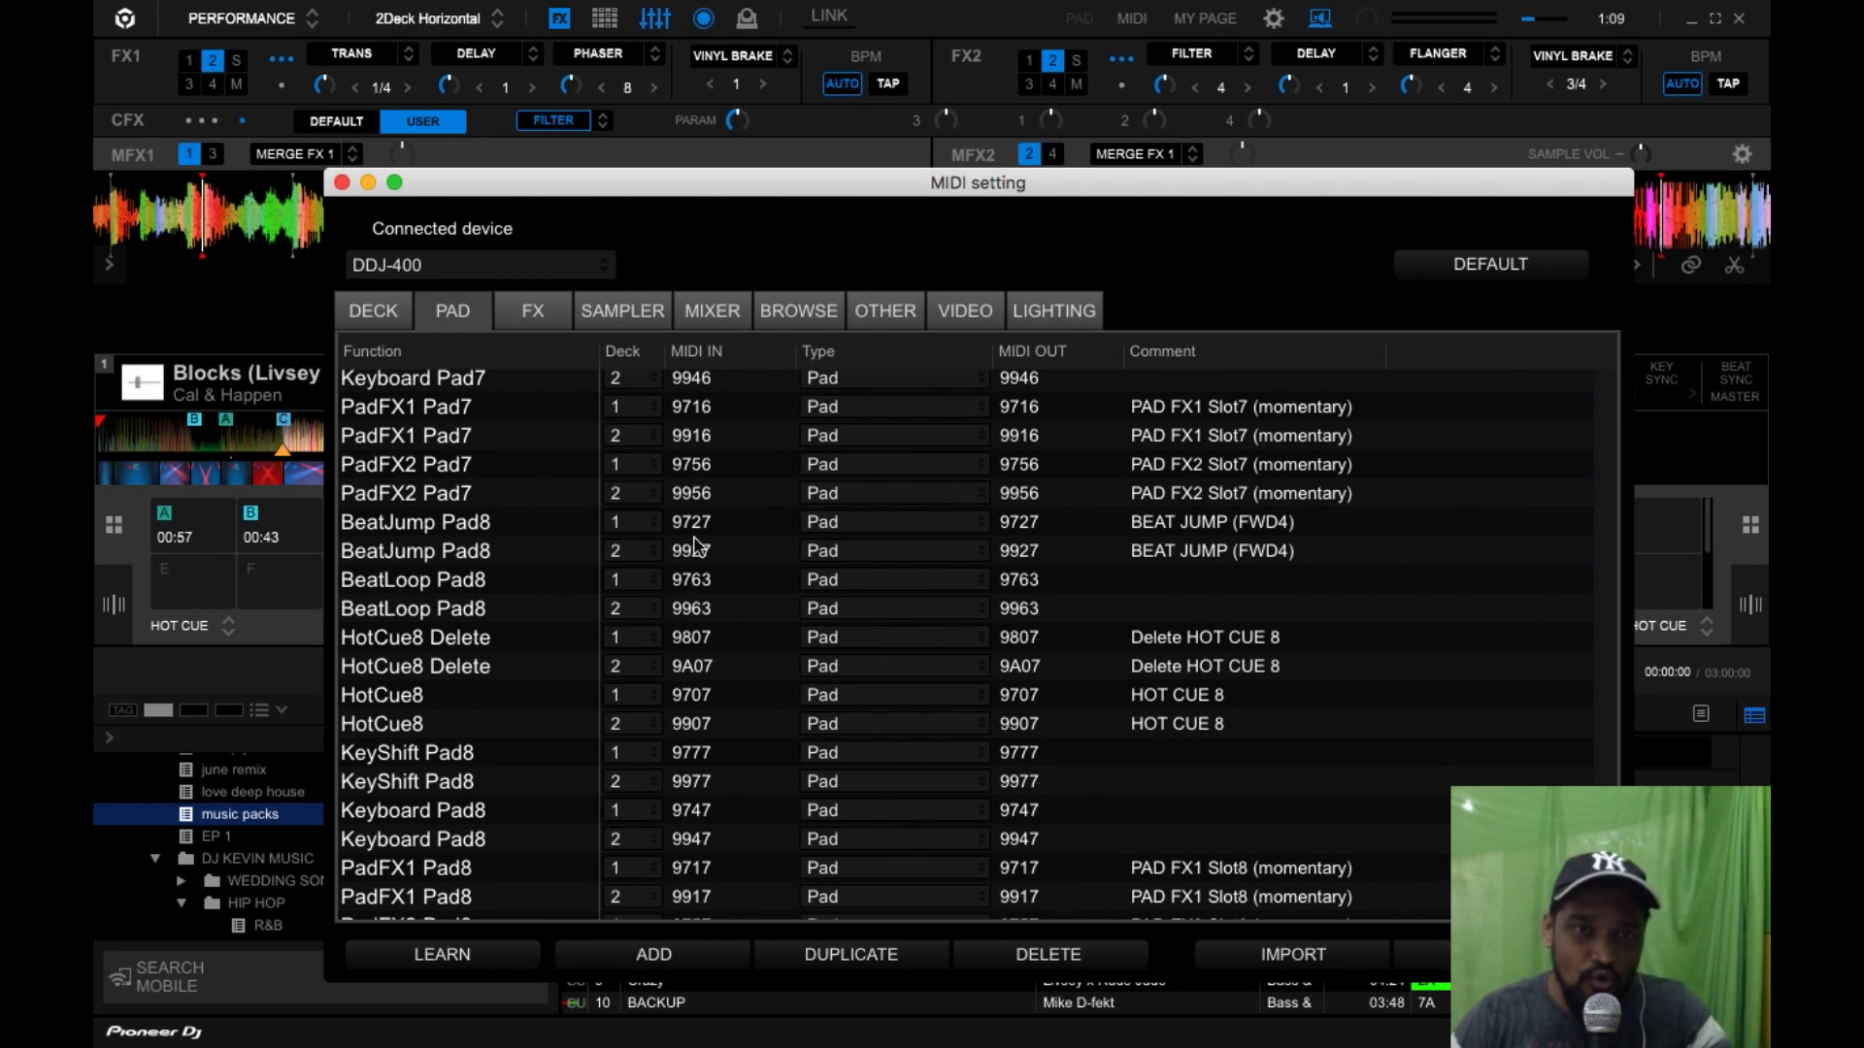
scroll(522, 706, "down", 6)
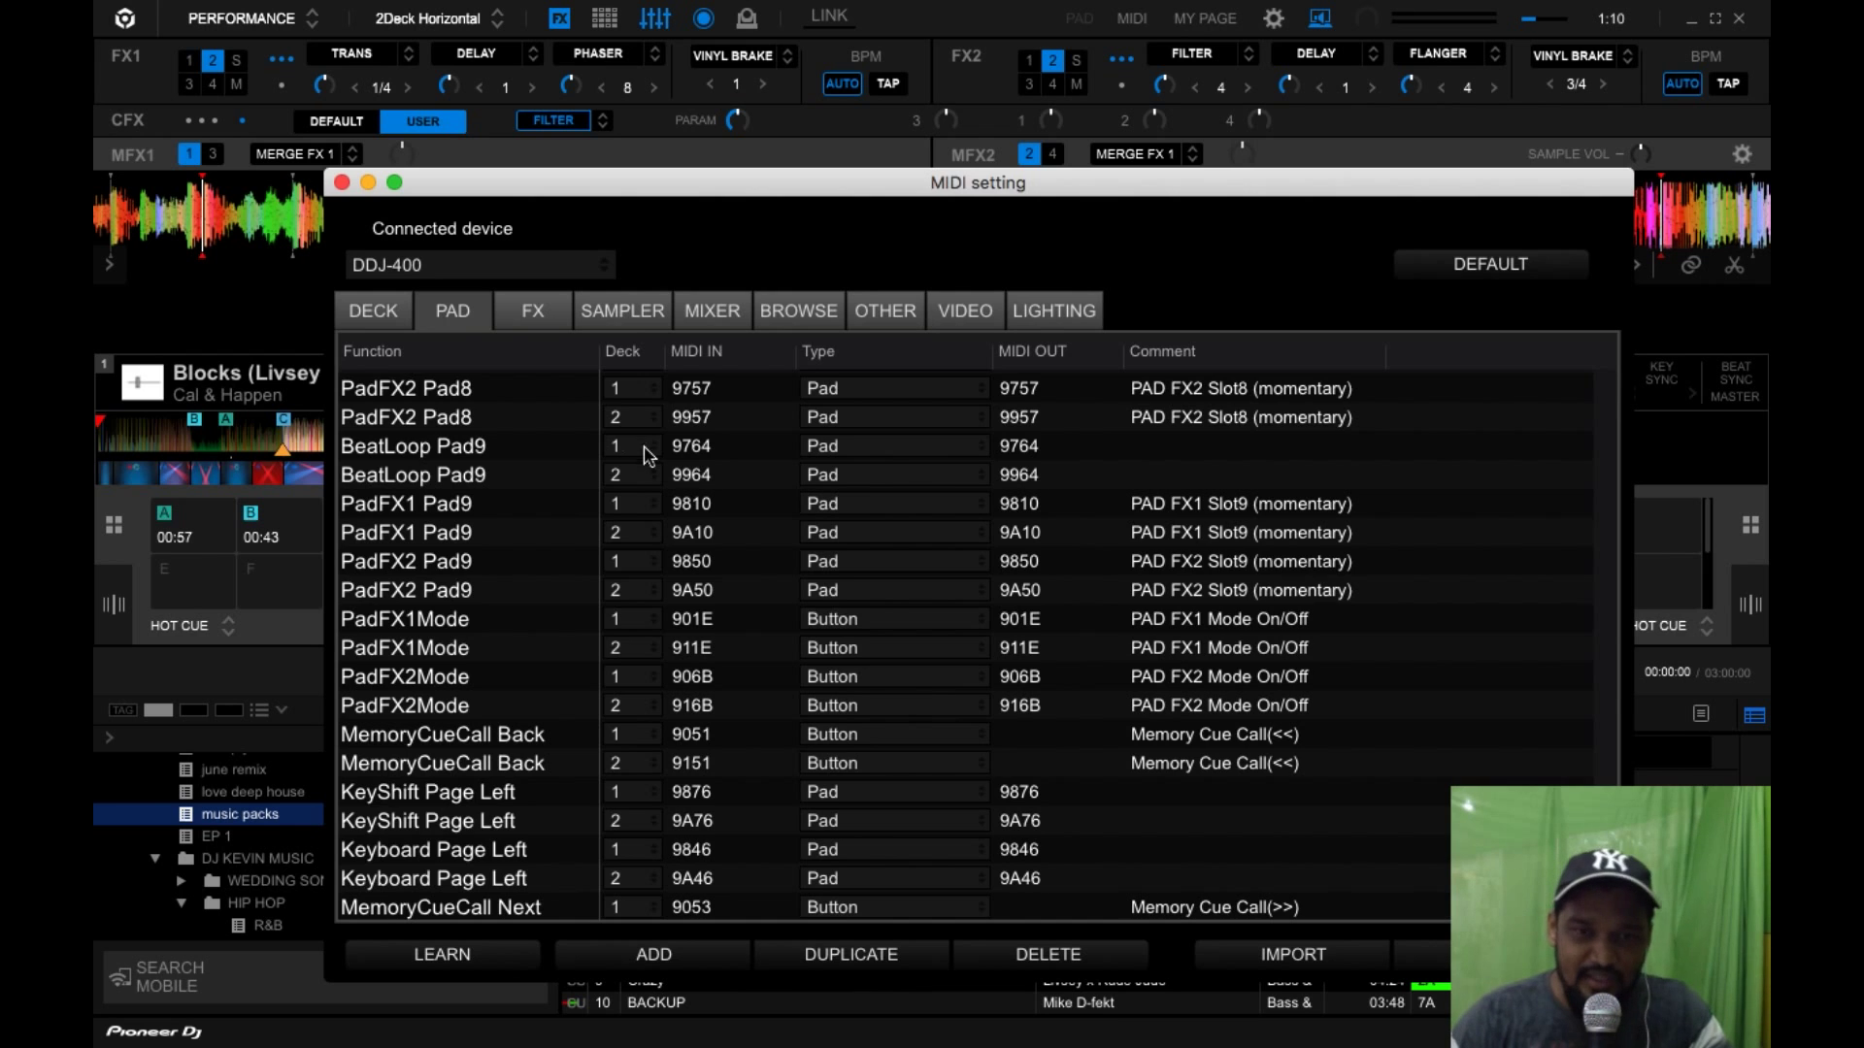
scroll(854, 679, "down", 3)
scroll(844, 660, "up", 6)
scroll(850, 662, "up", 5)
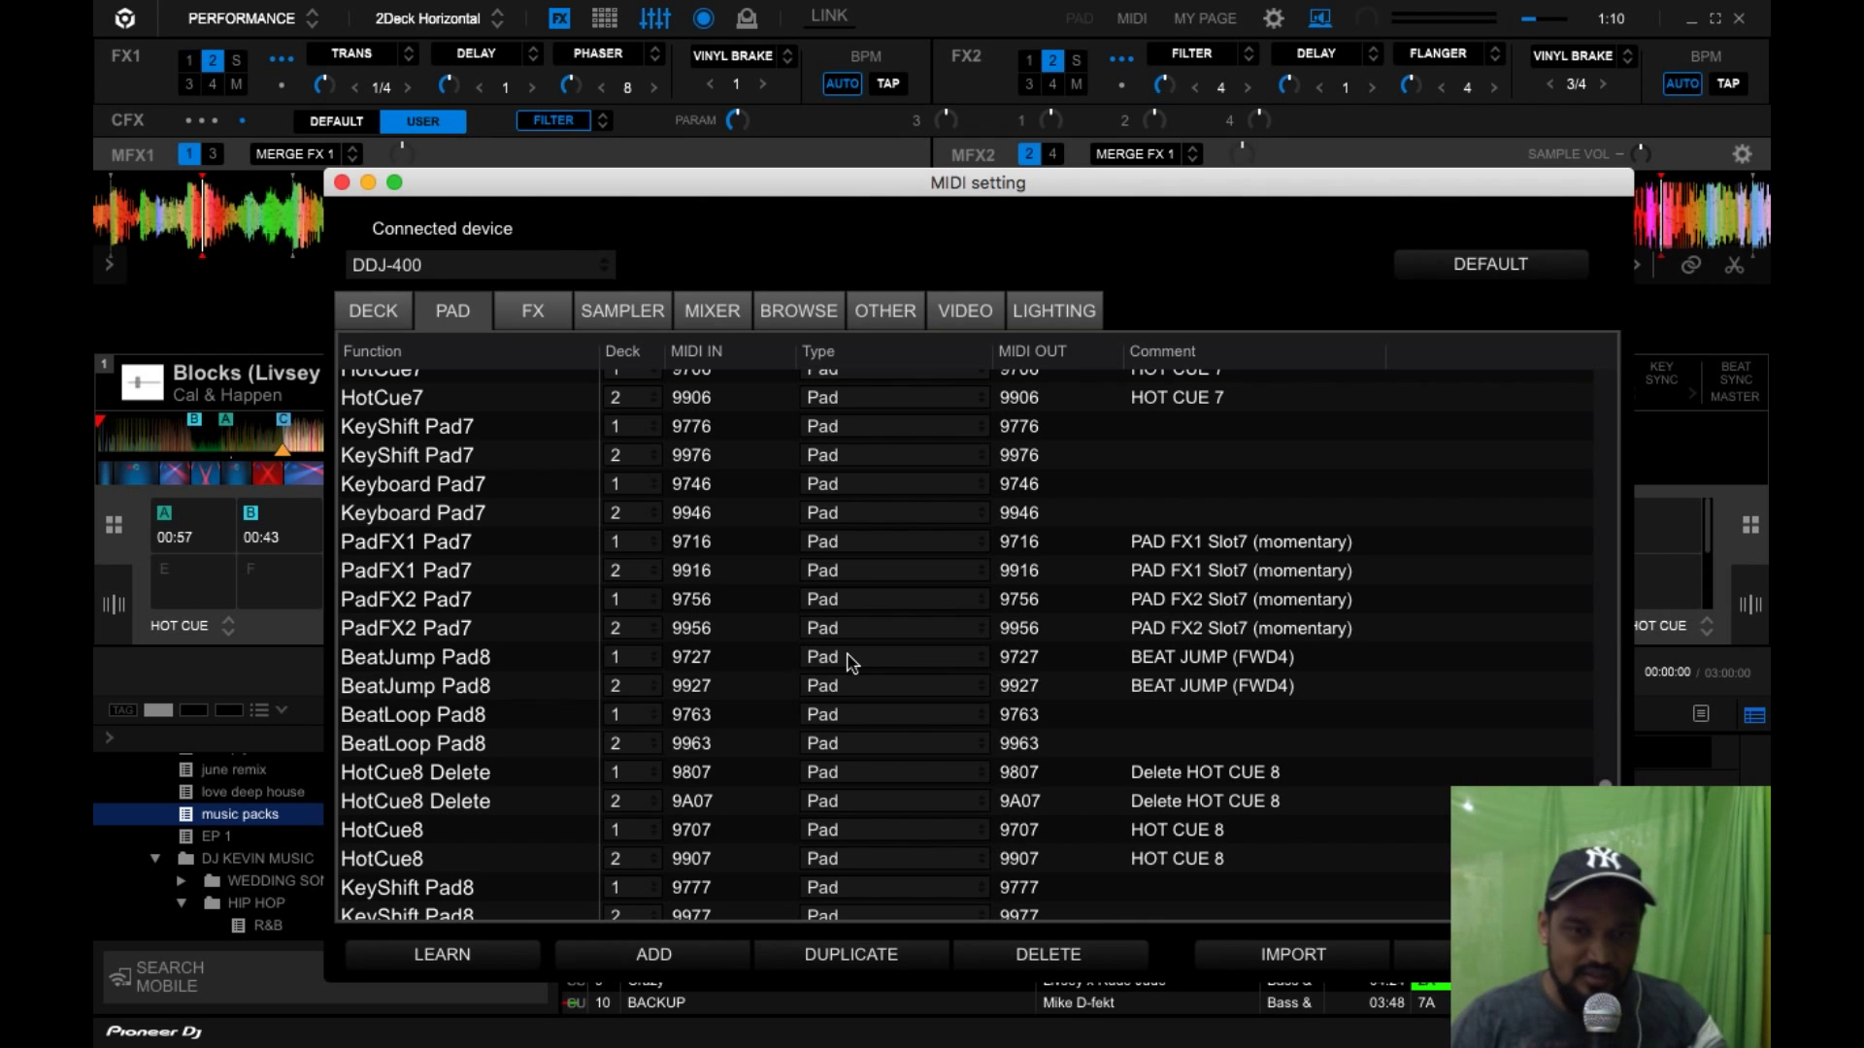
scroll(823, 730, "down", 5)
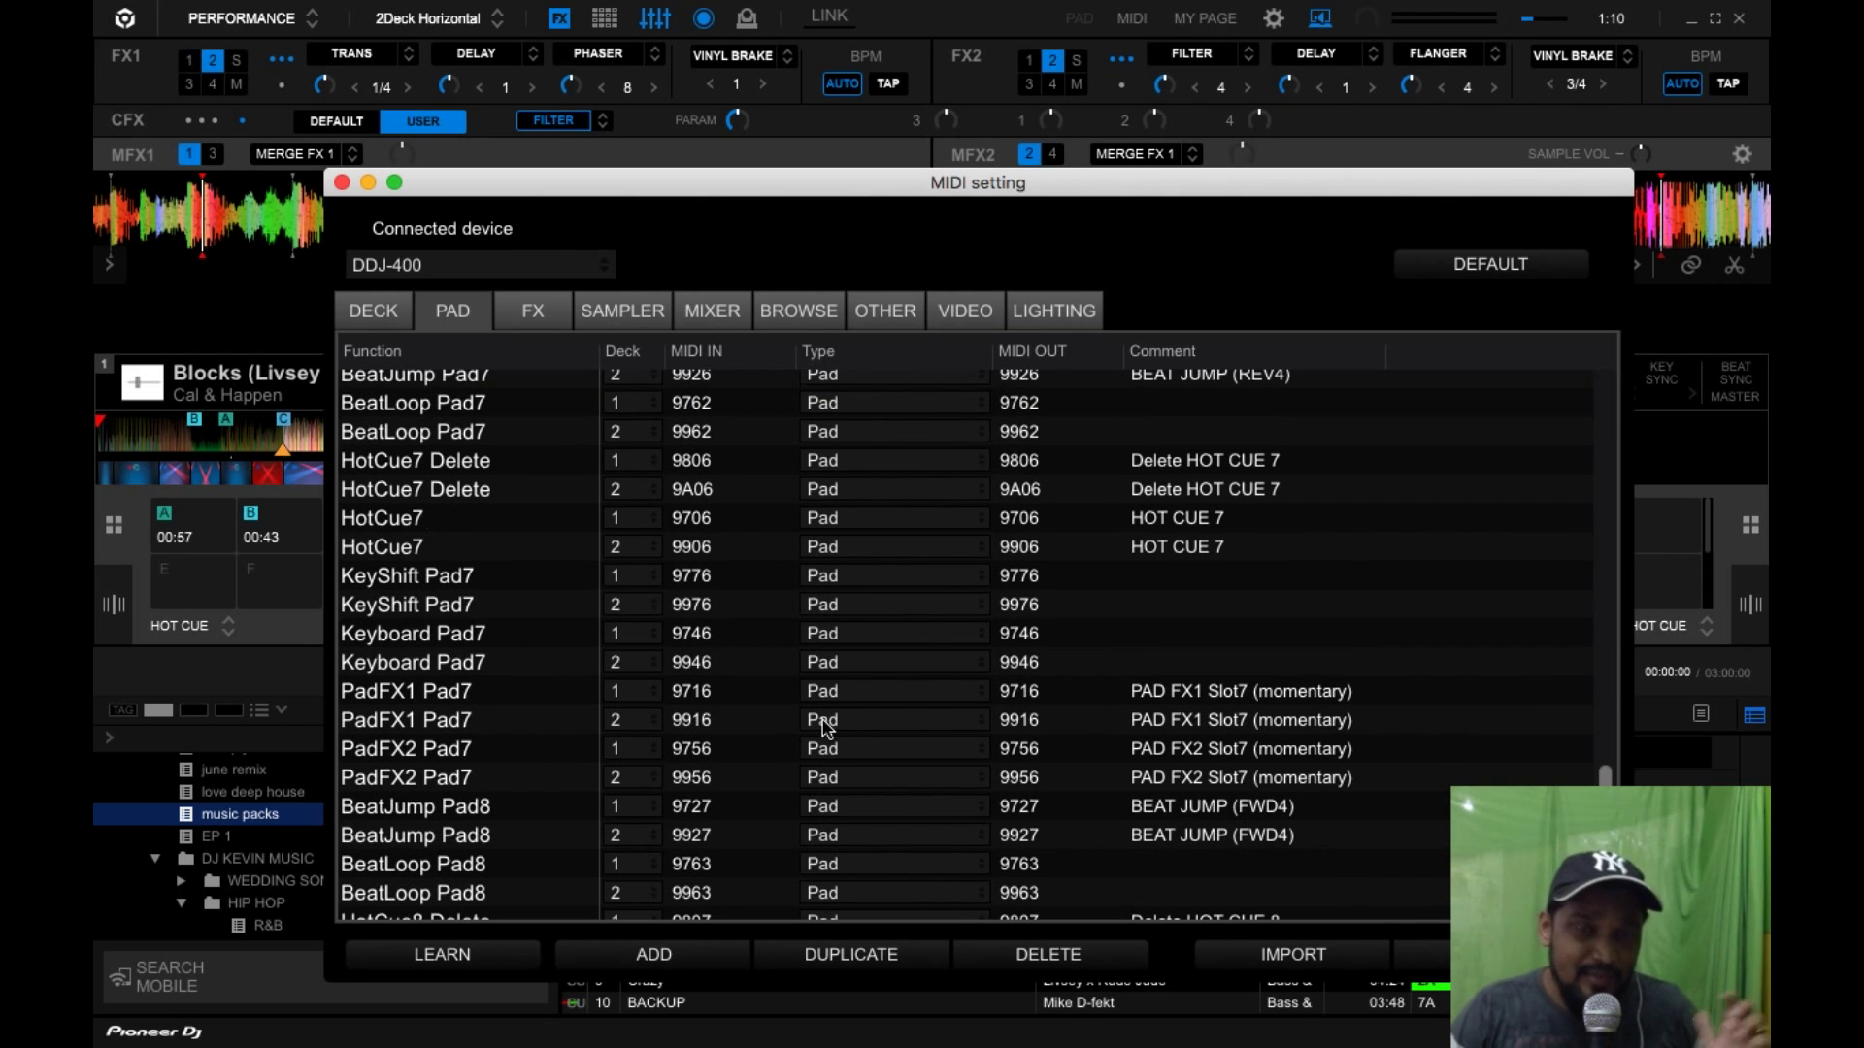
scroll(1097, 845, "down", 2)
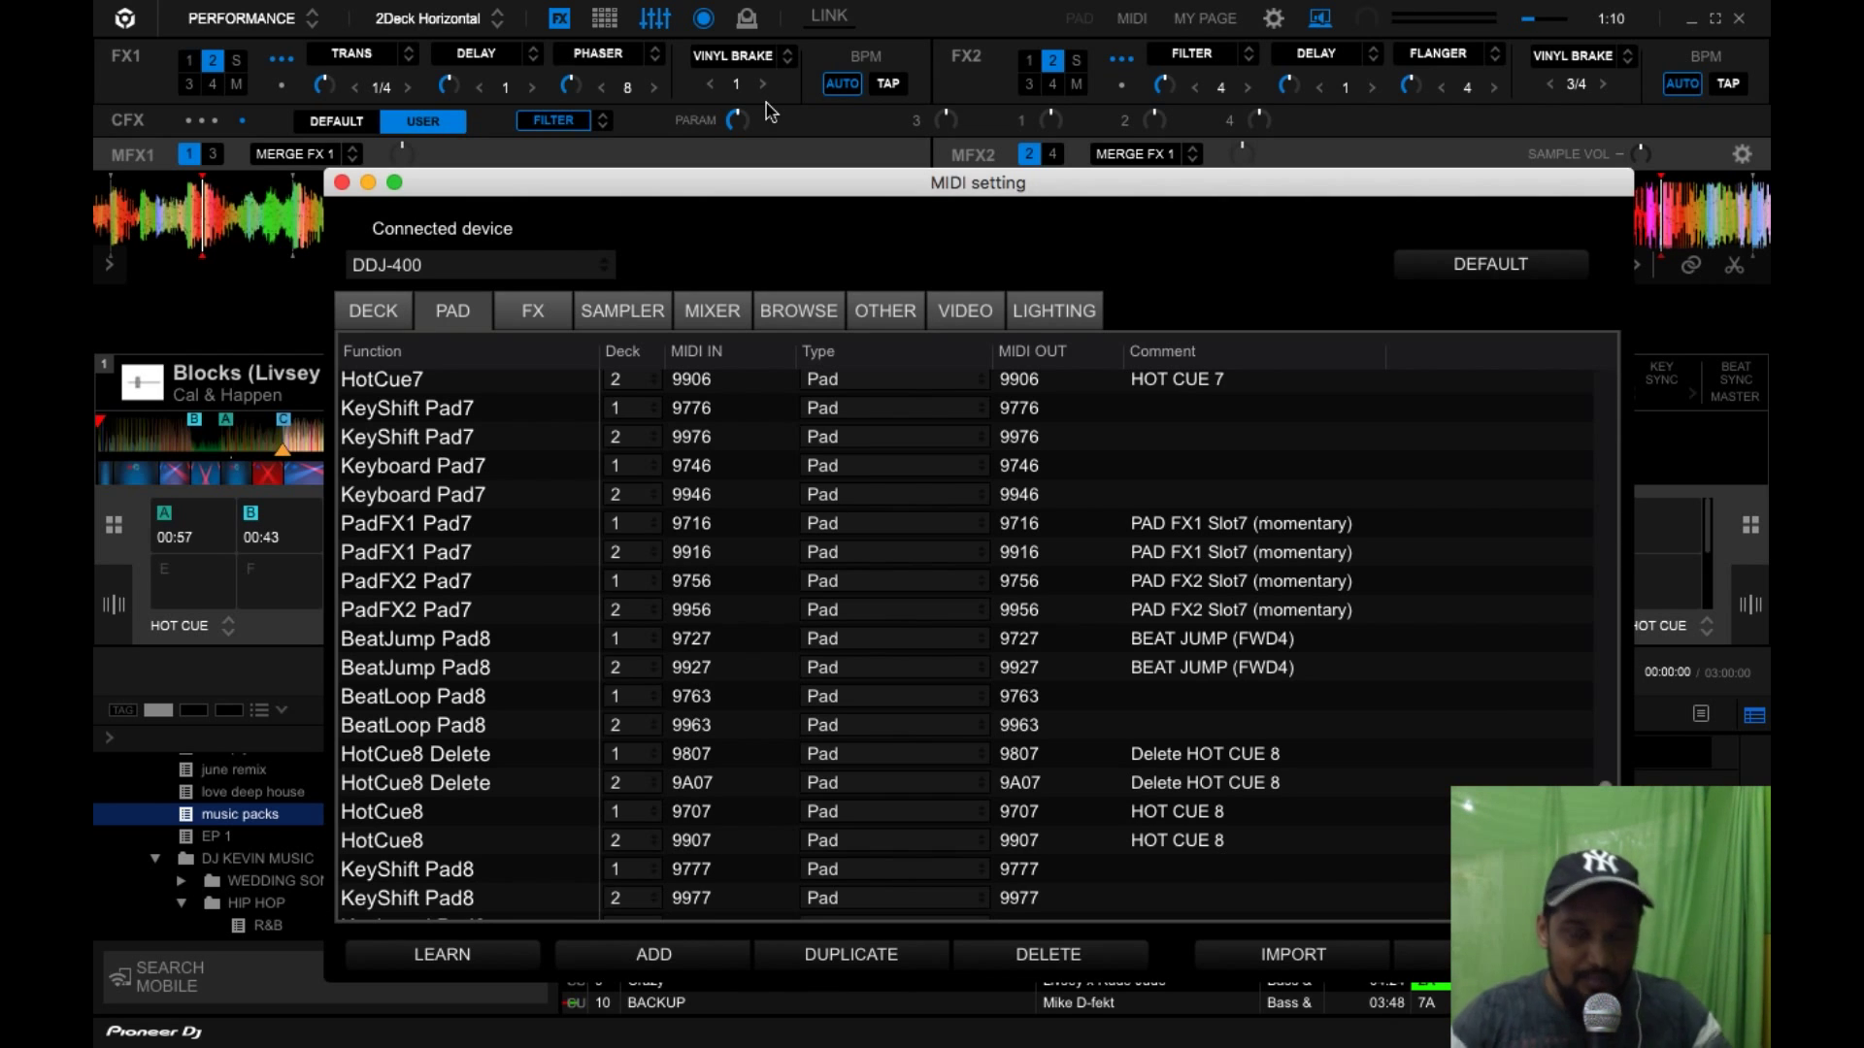
left_click(1446, 961)
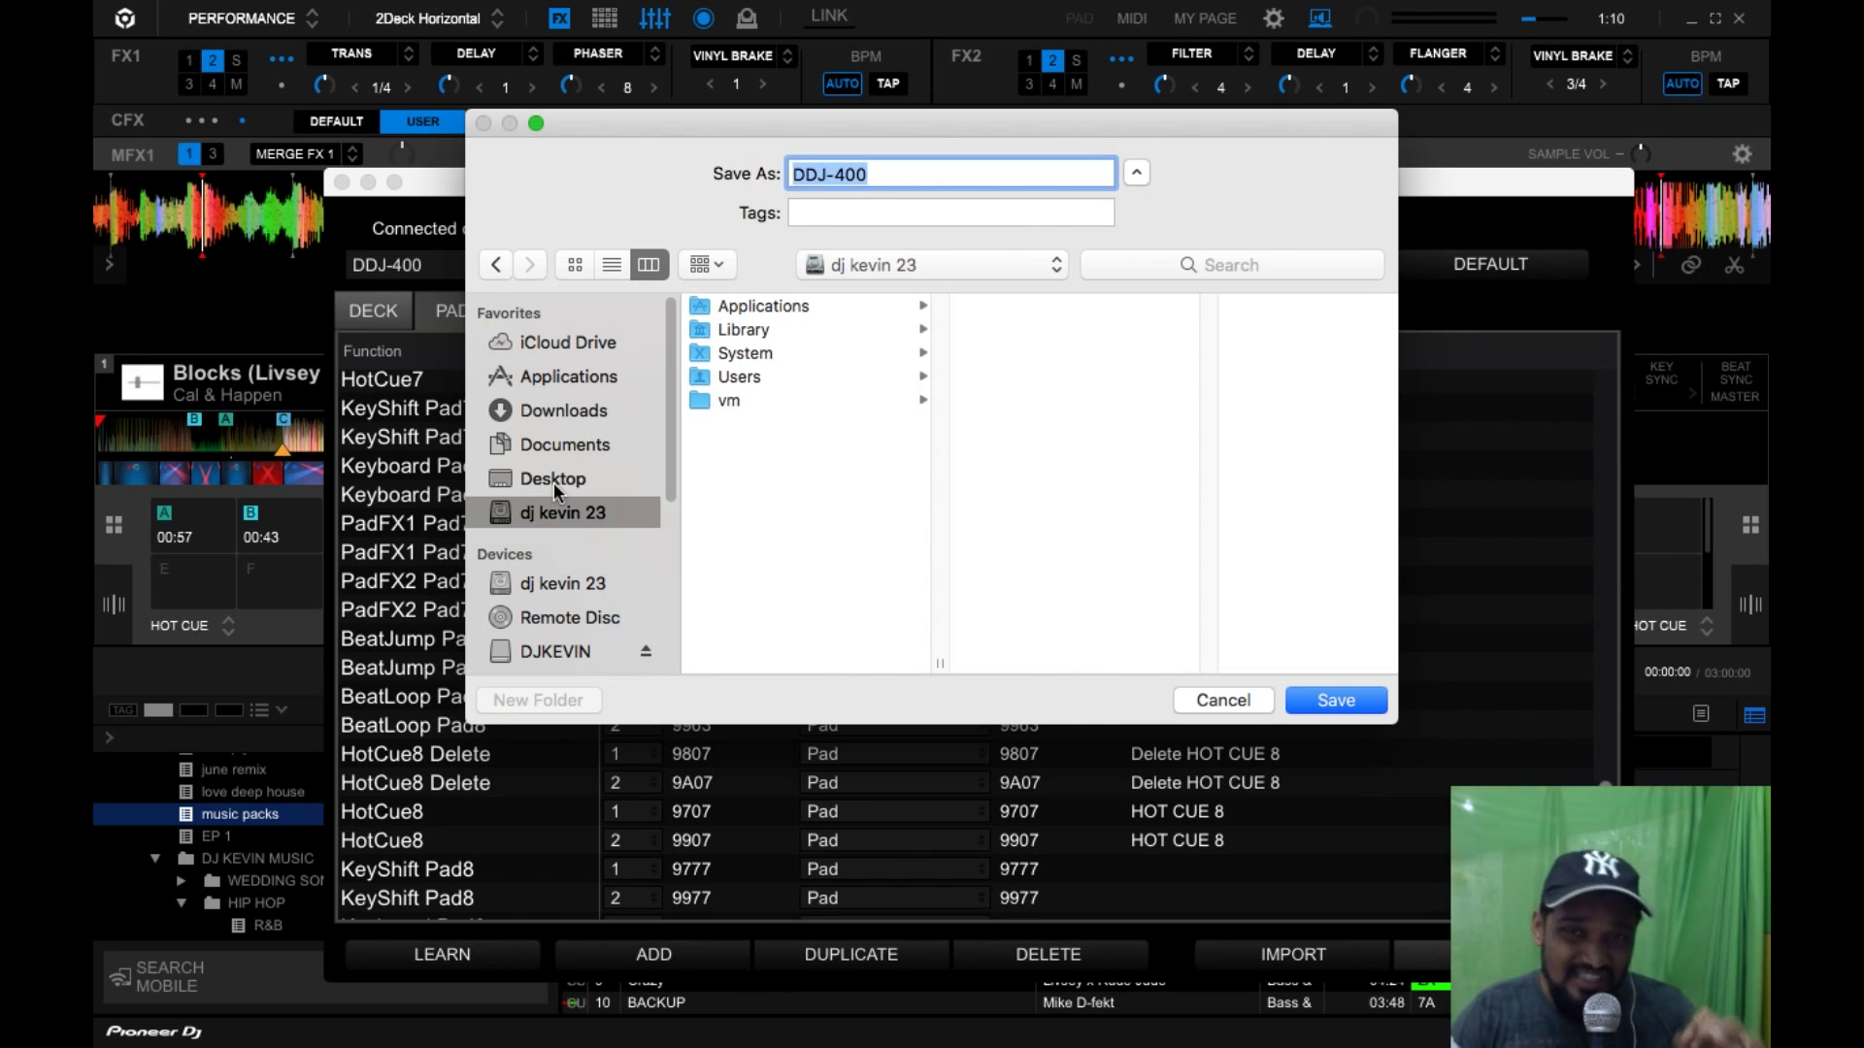
left_click(1231, 697)
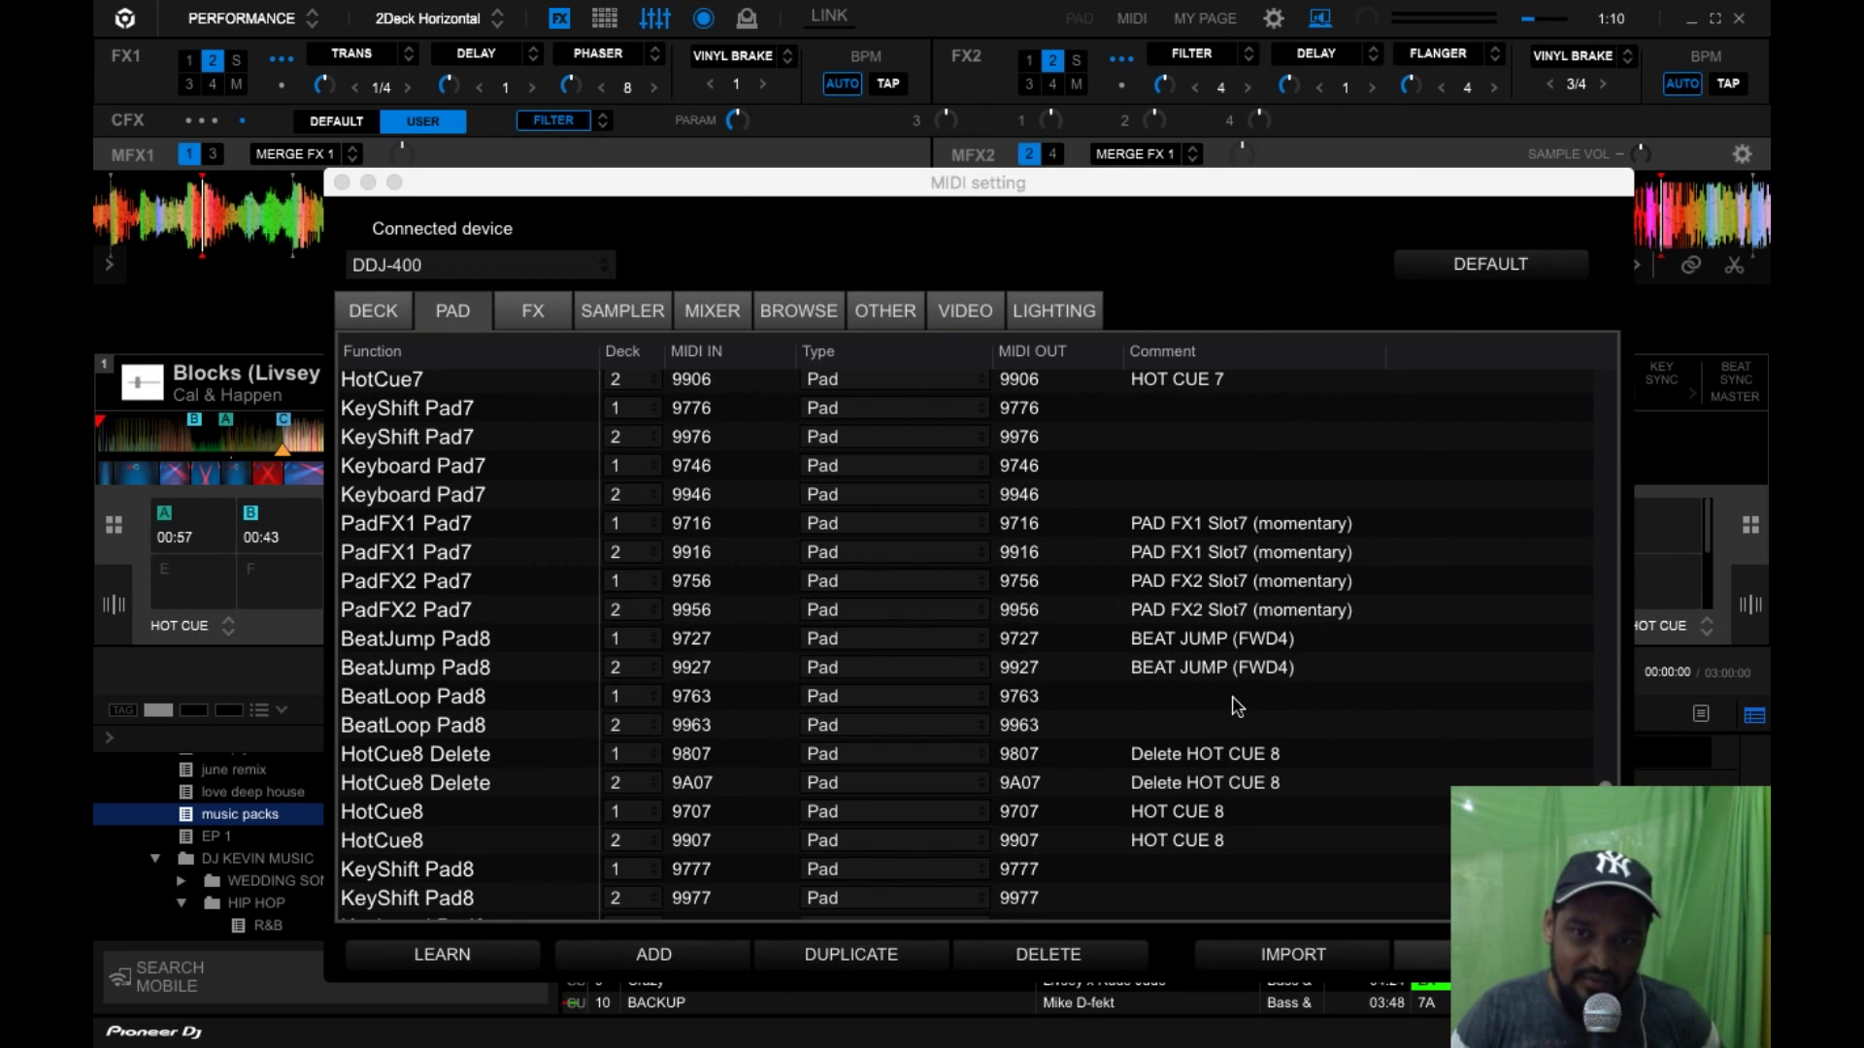
left_click(1517, 278)
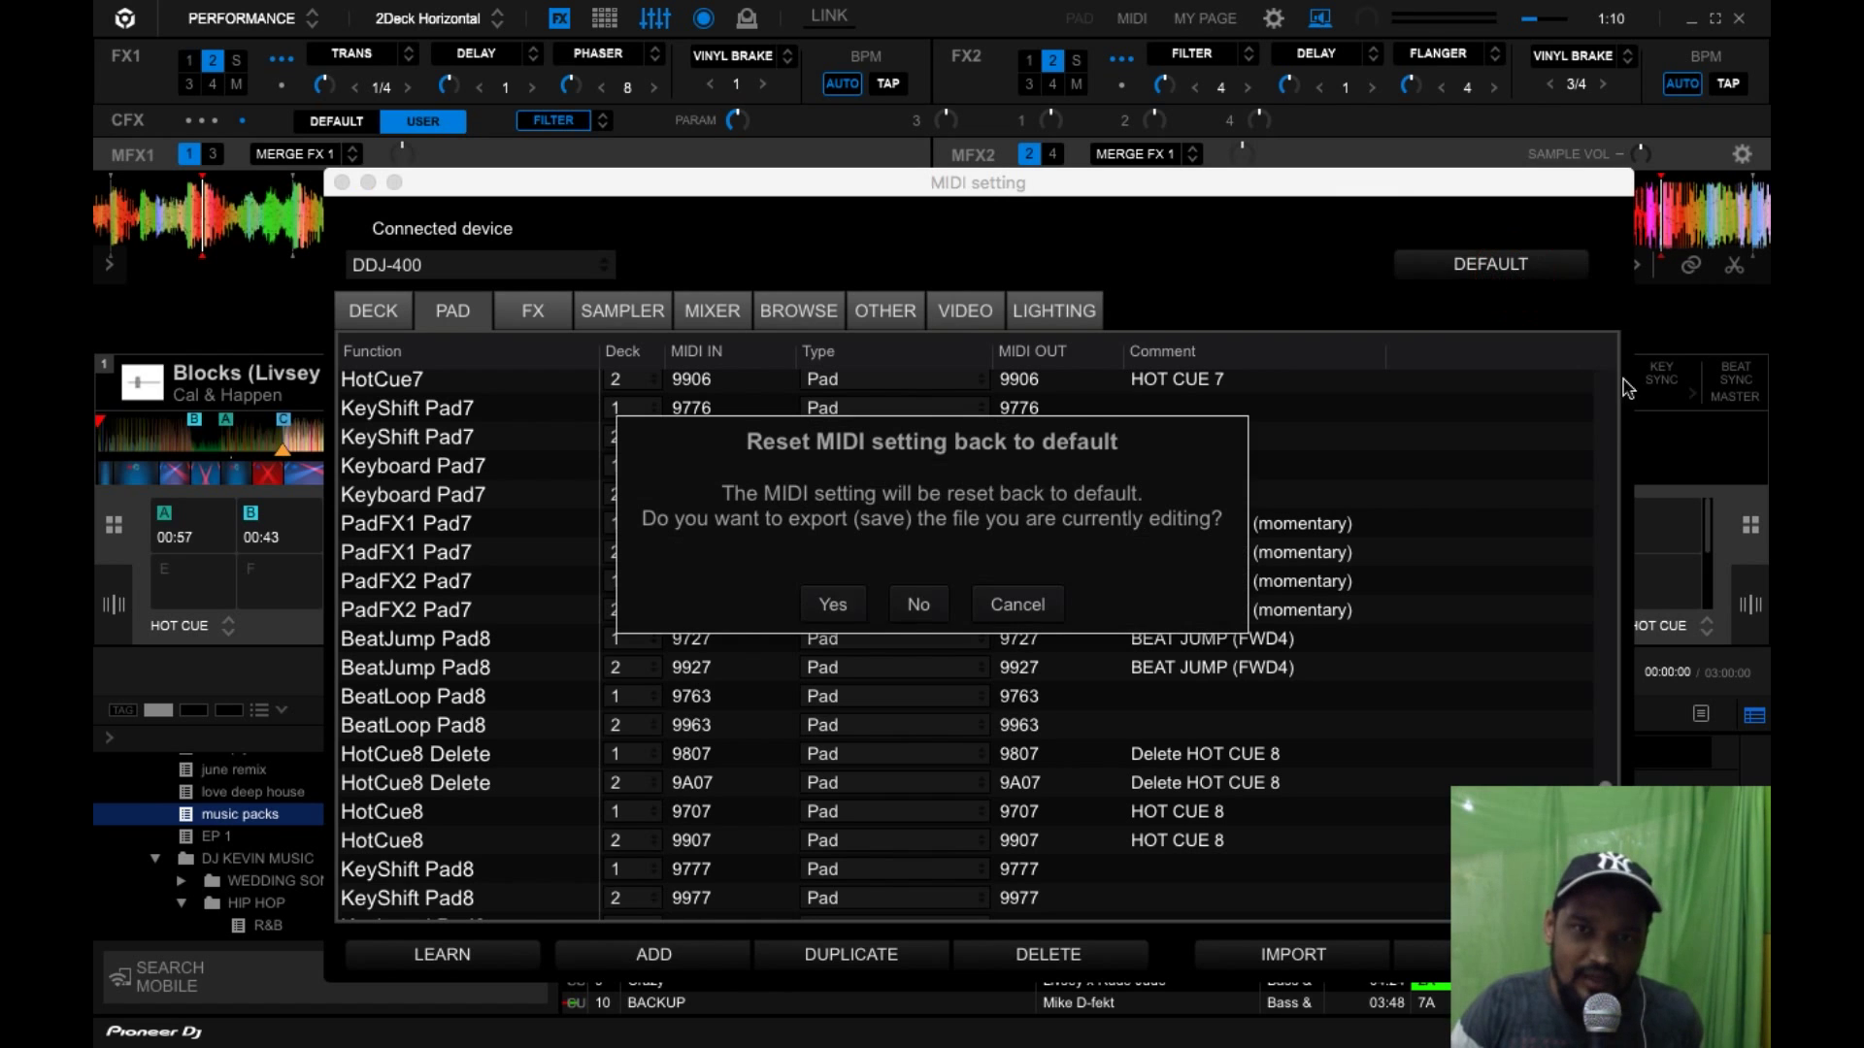
left_click(1009, 612)
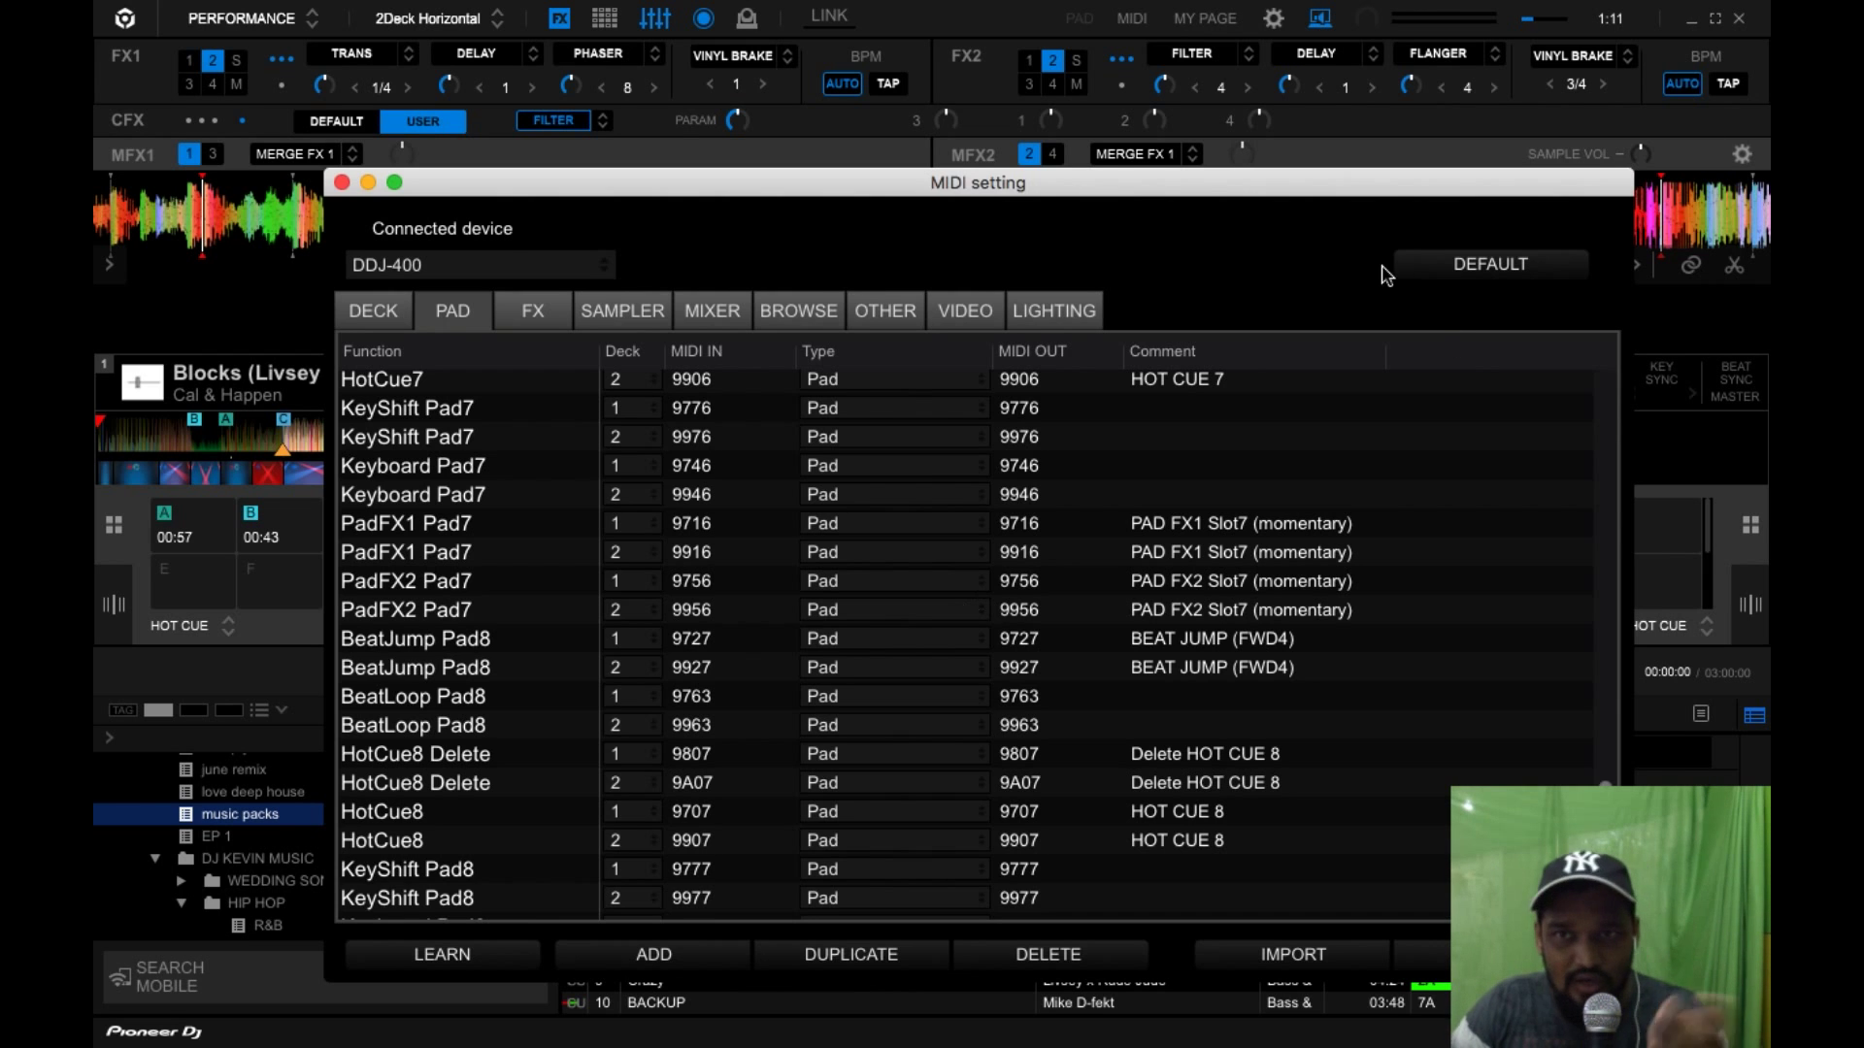
Step: Add the MFX1 On function to the DDJ-400's FX mappings
scroll(957, 515, "down", 5)
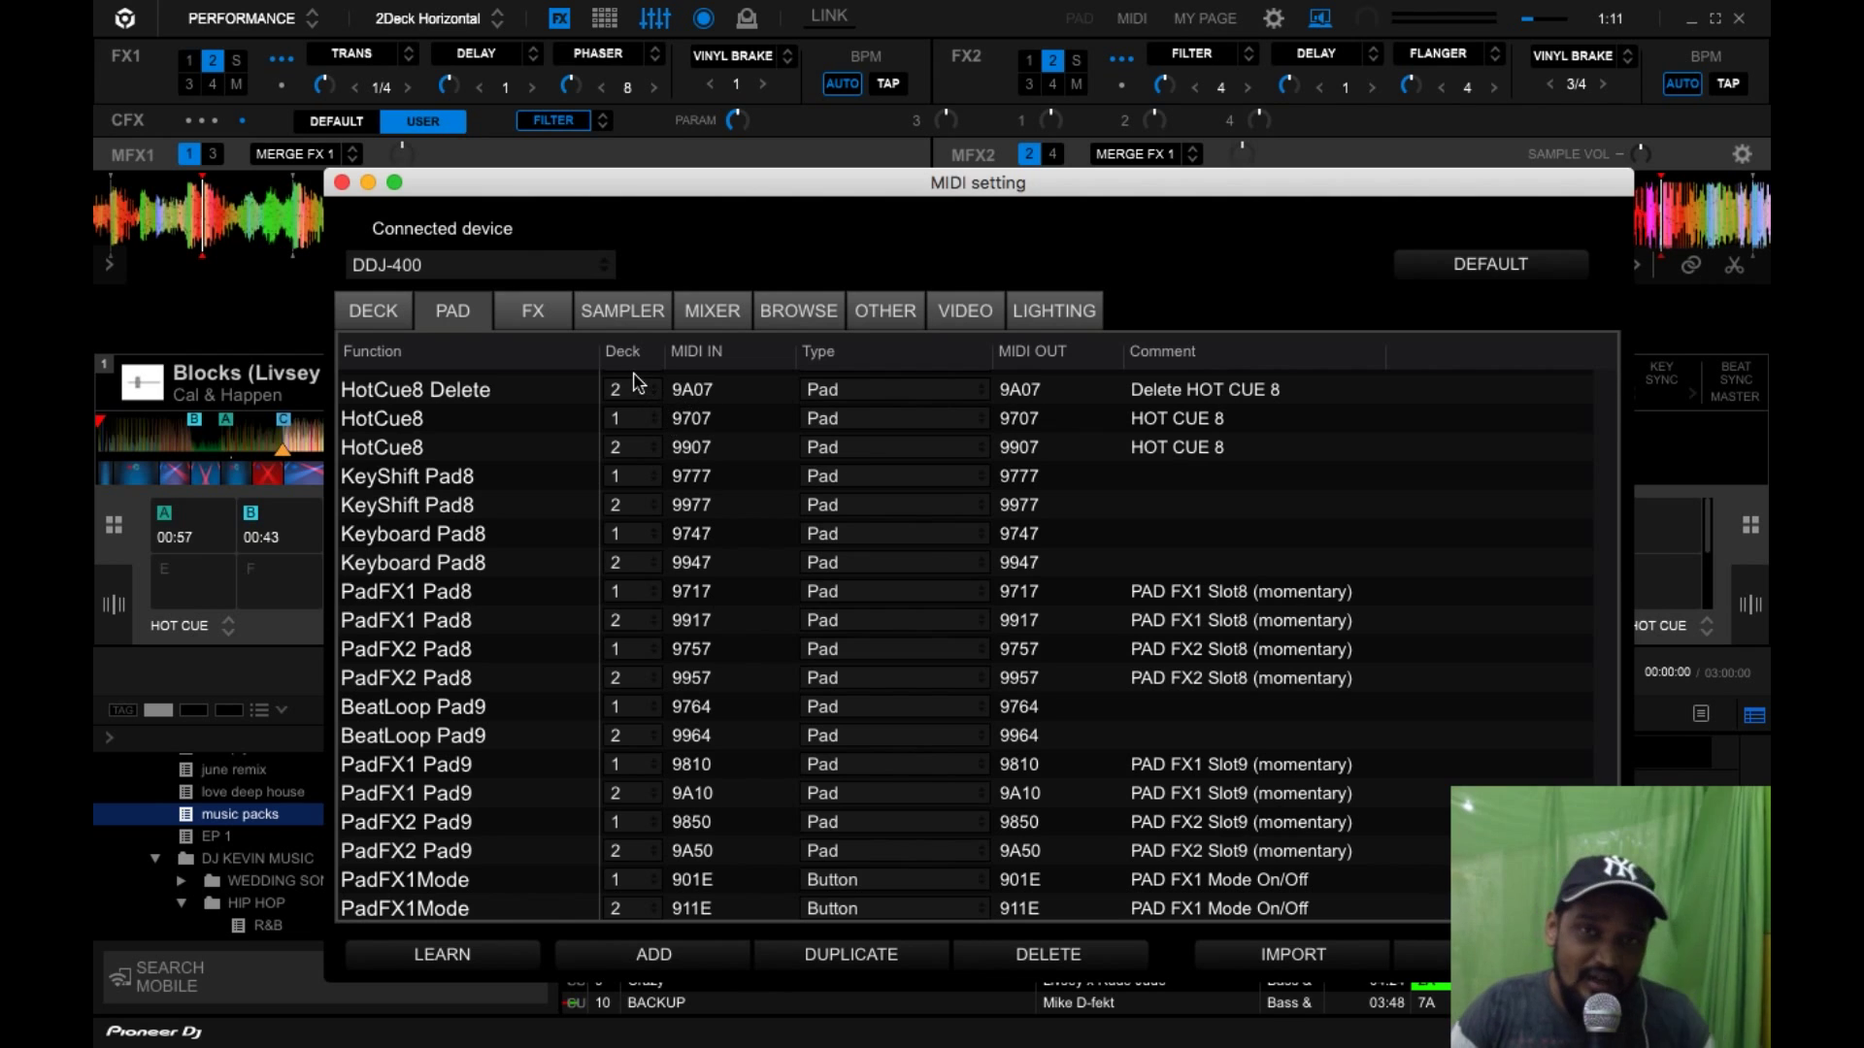
left_click(546, 319)
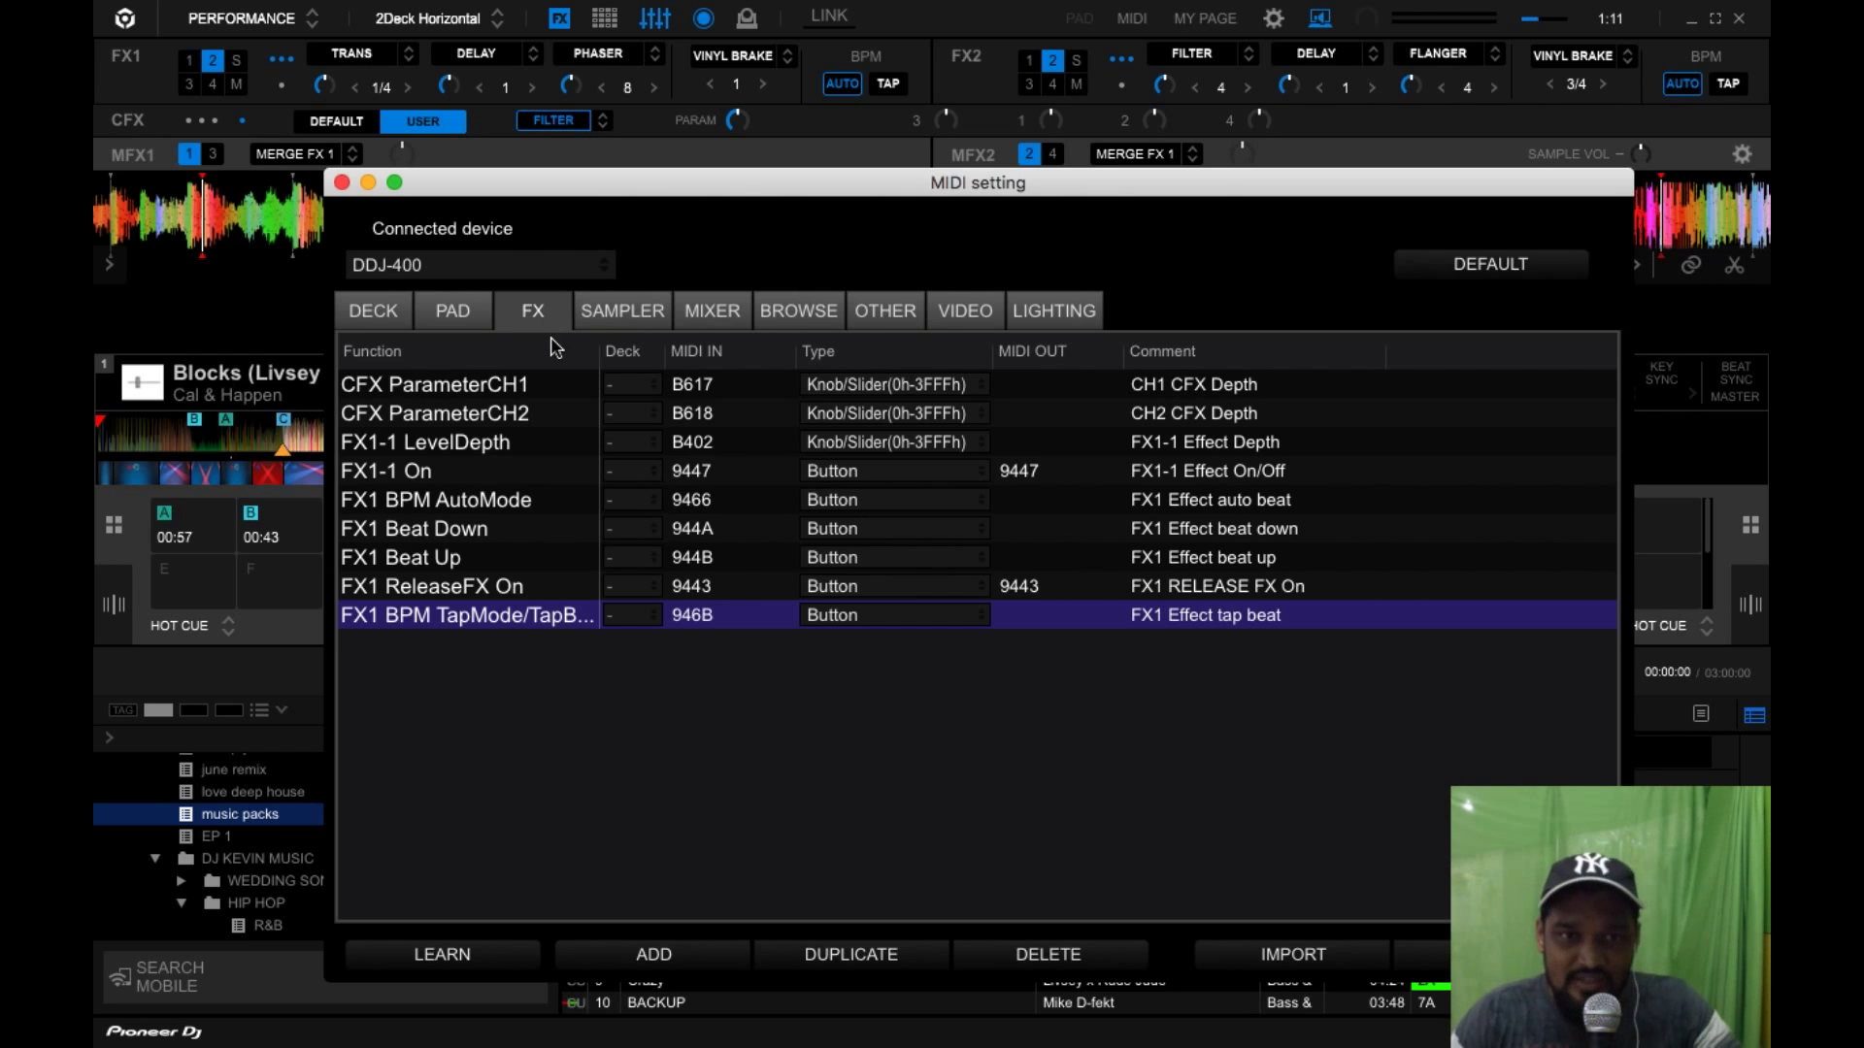
left_click(704, 959)
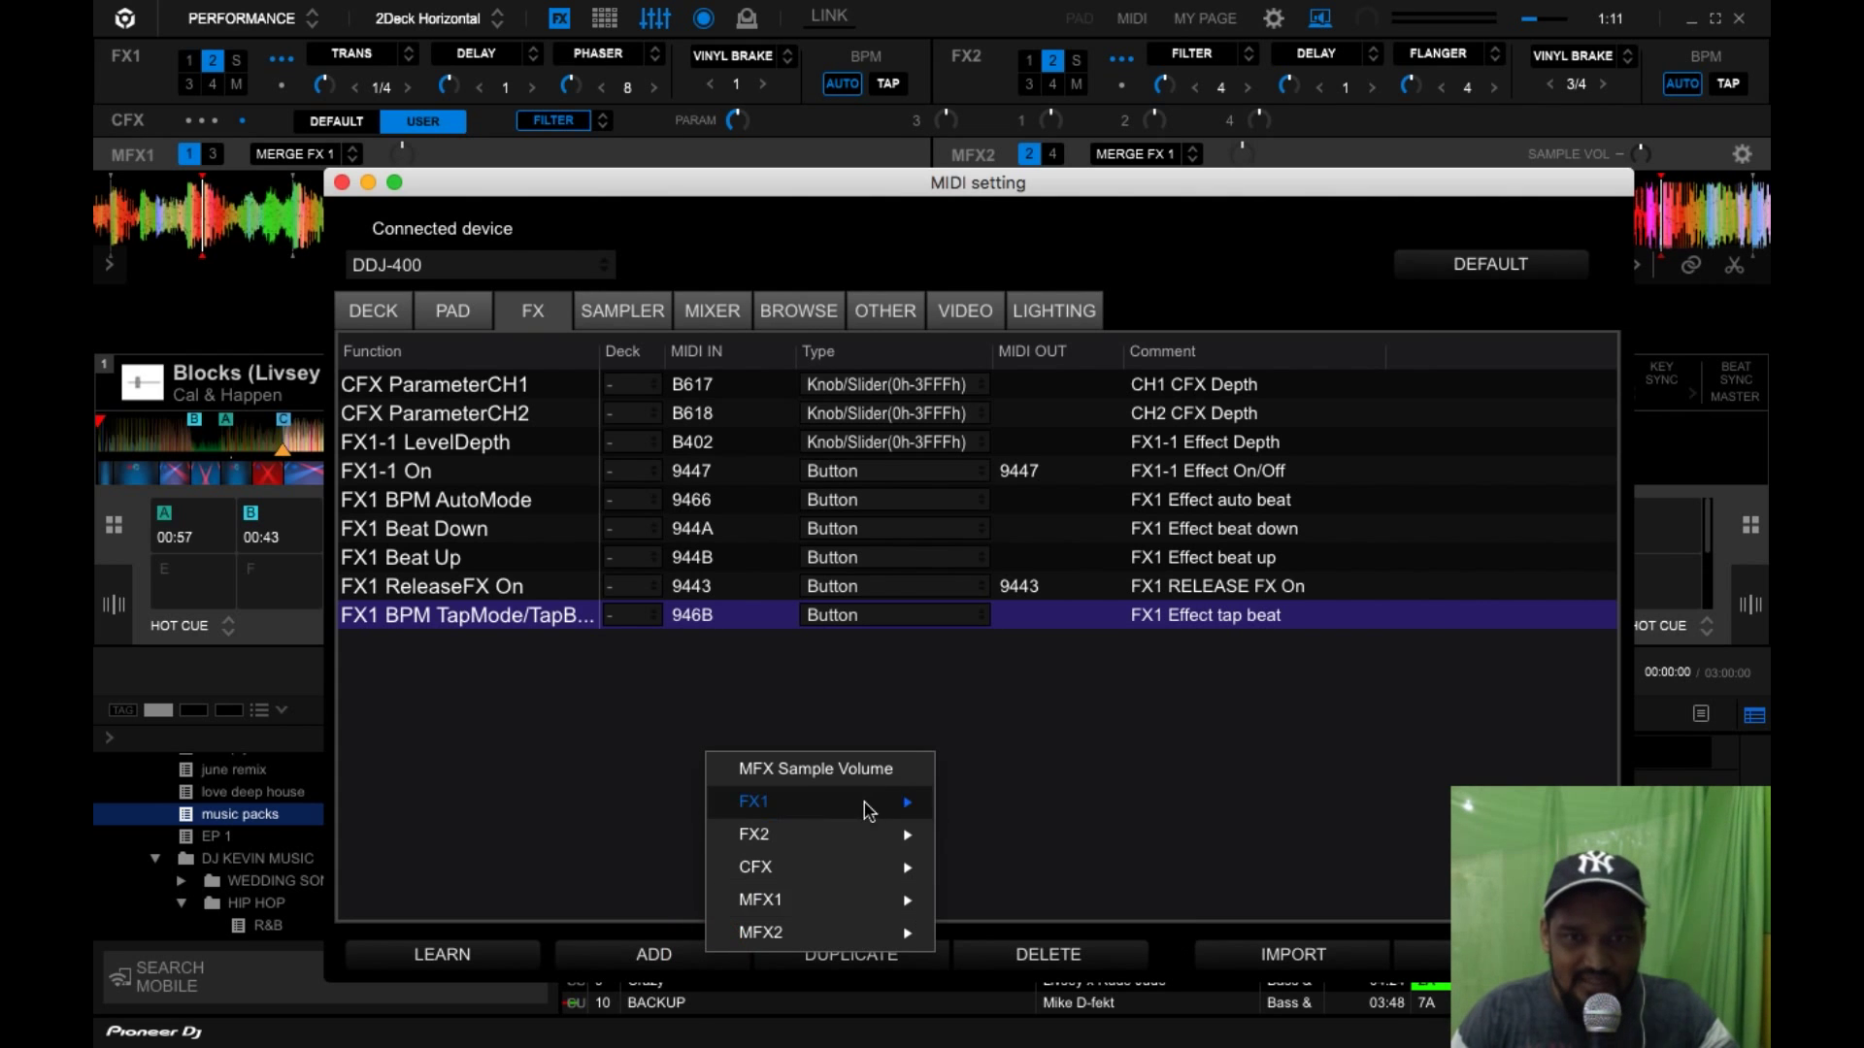
mouse_move(839, 901)
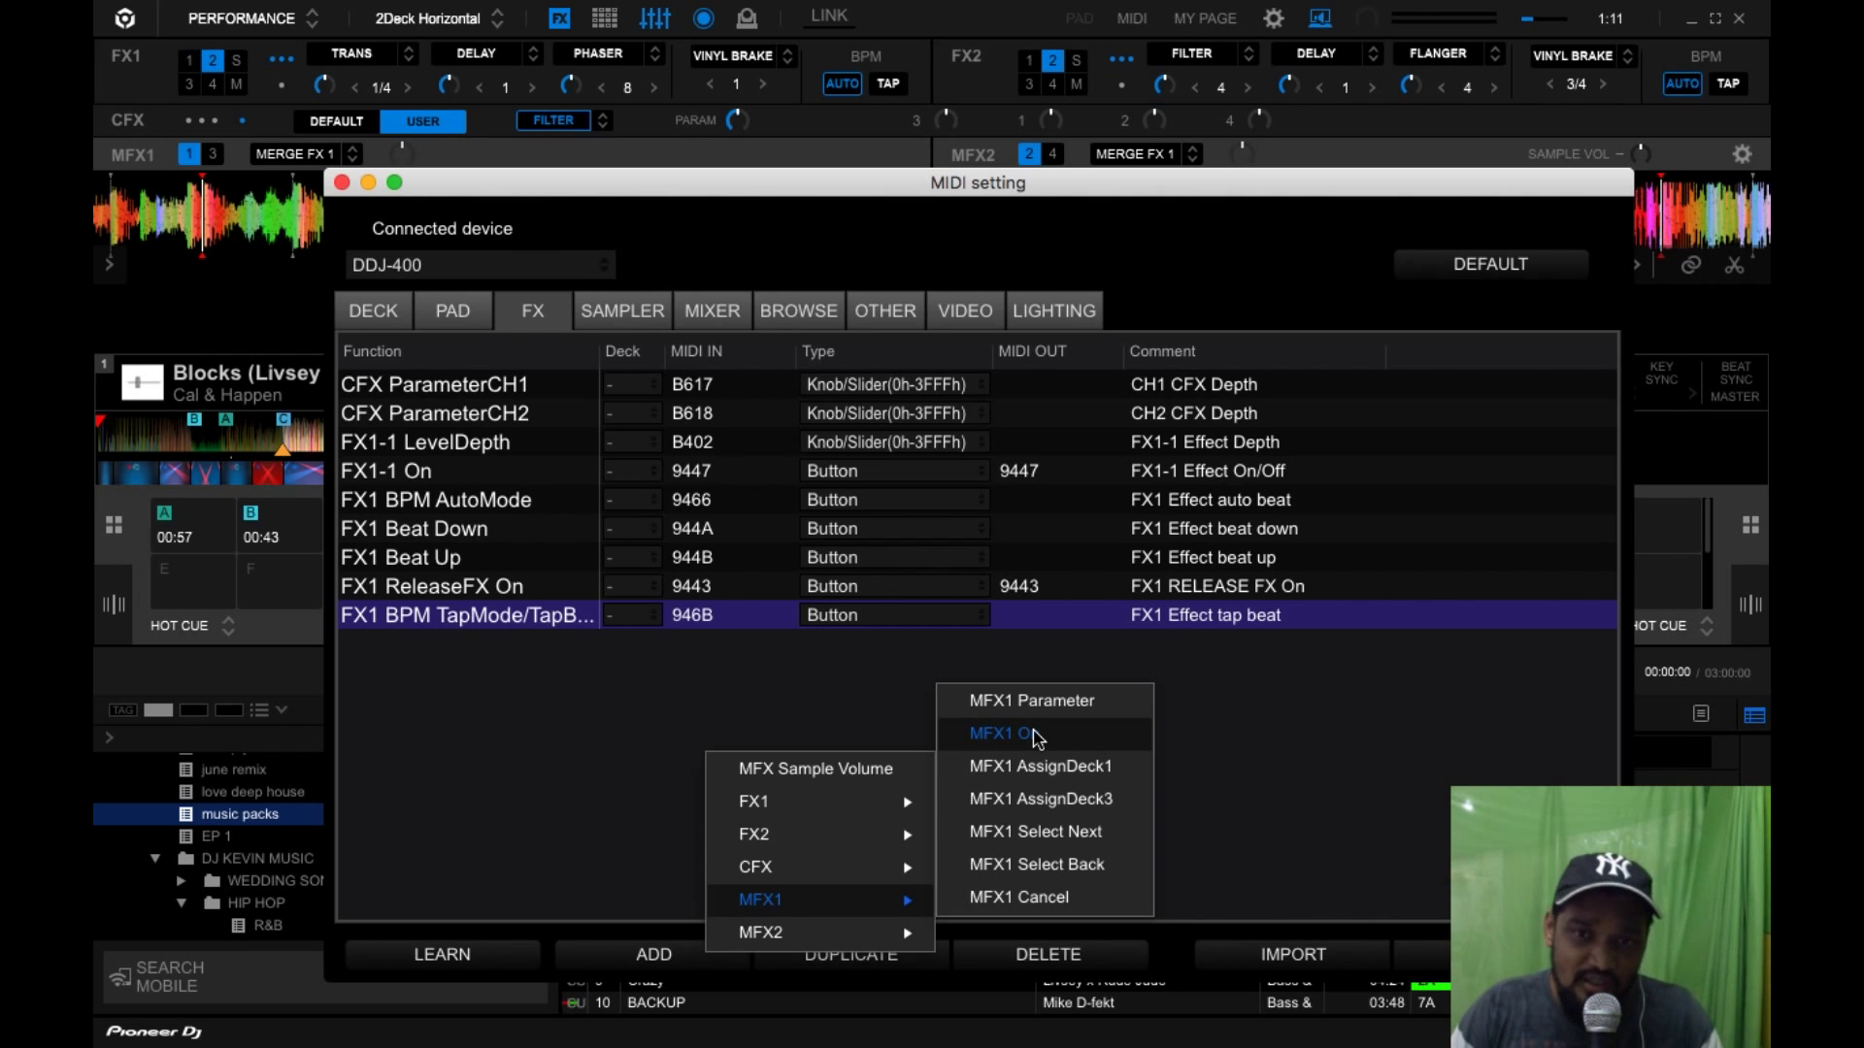
left_click(1037, 736)
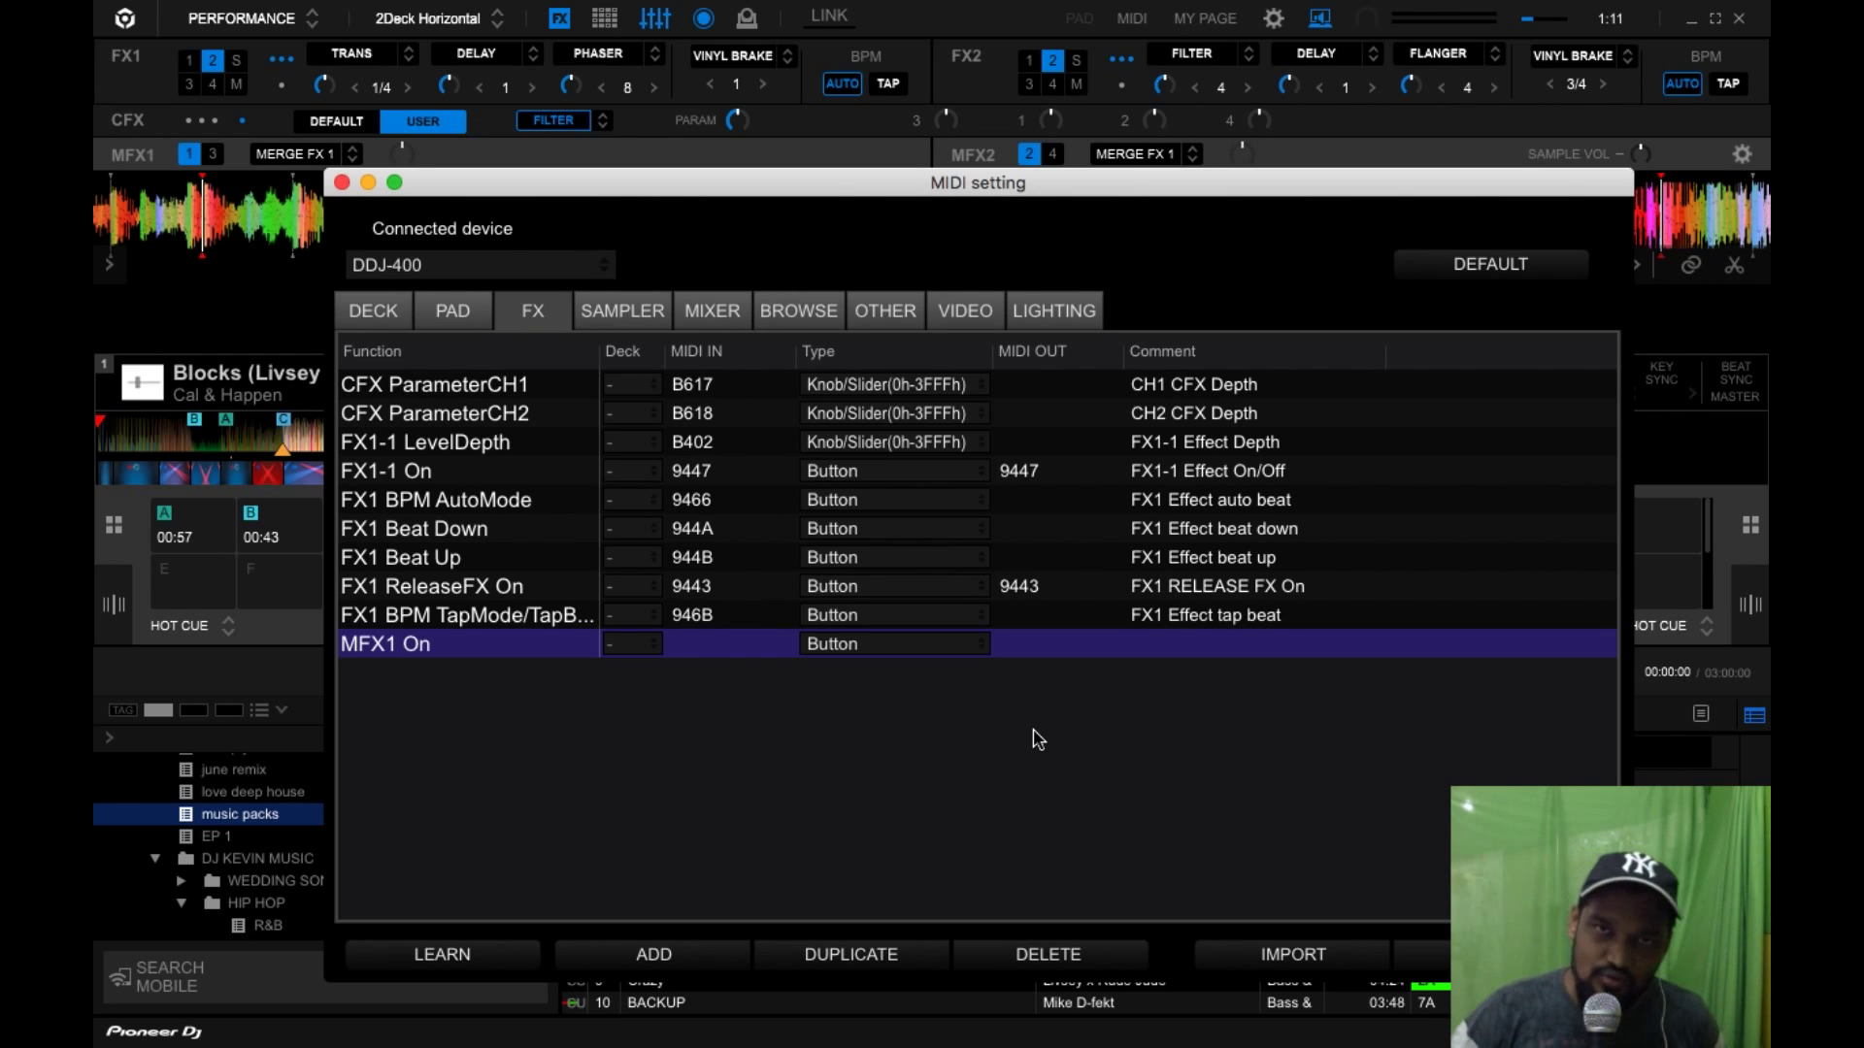
Step: Add the MFX1 Parameter function to the FX mappings, with Rotary as its type
left_click(740, 957)
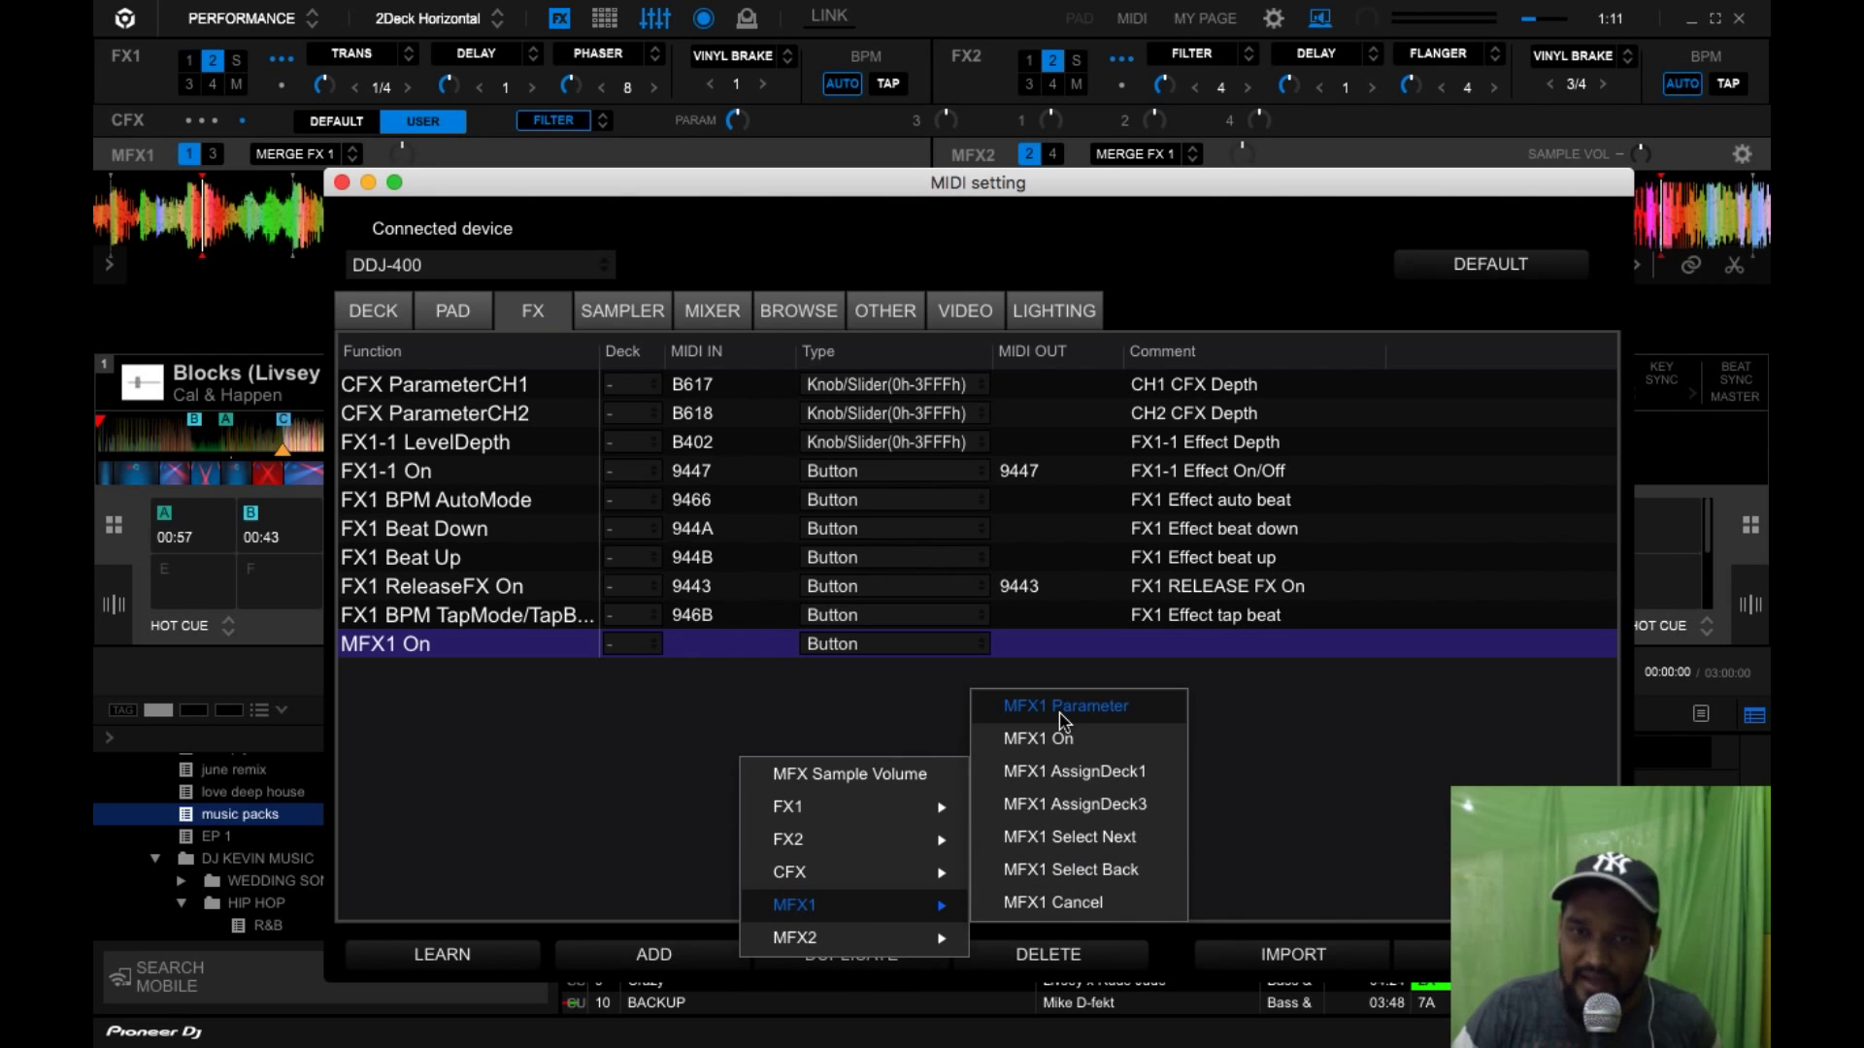
left_click(1064, 708)
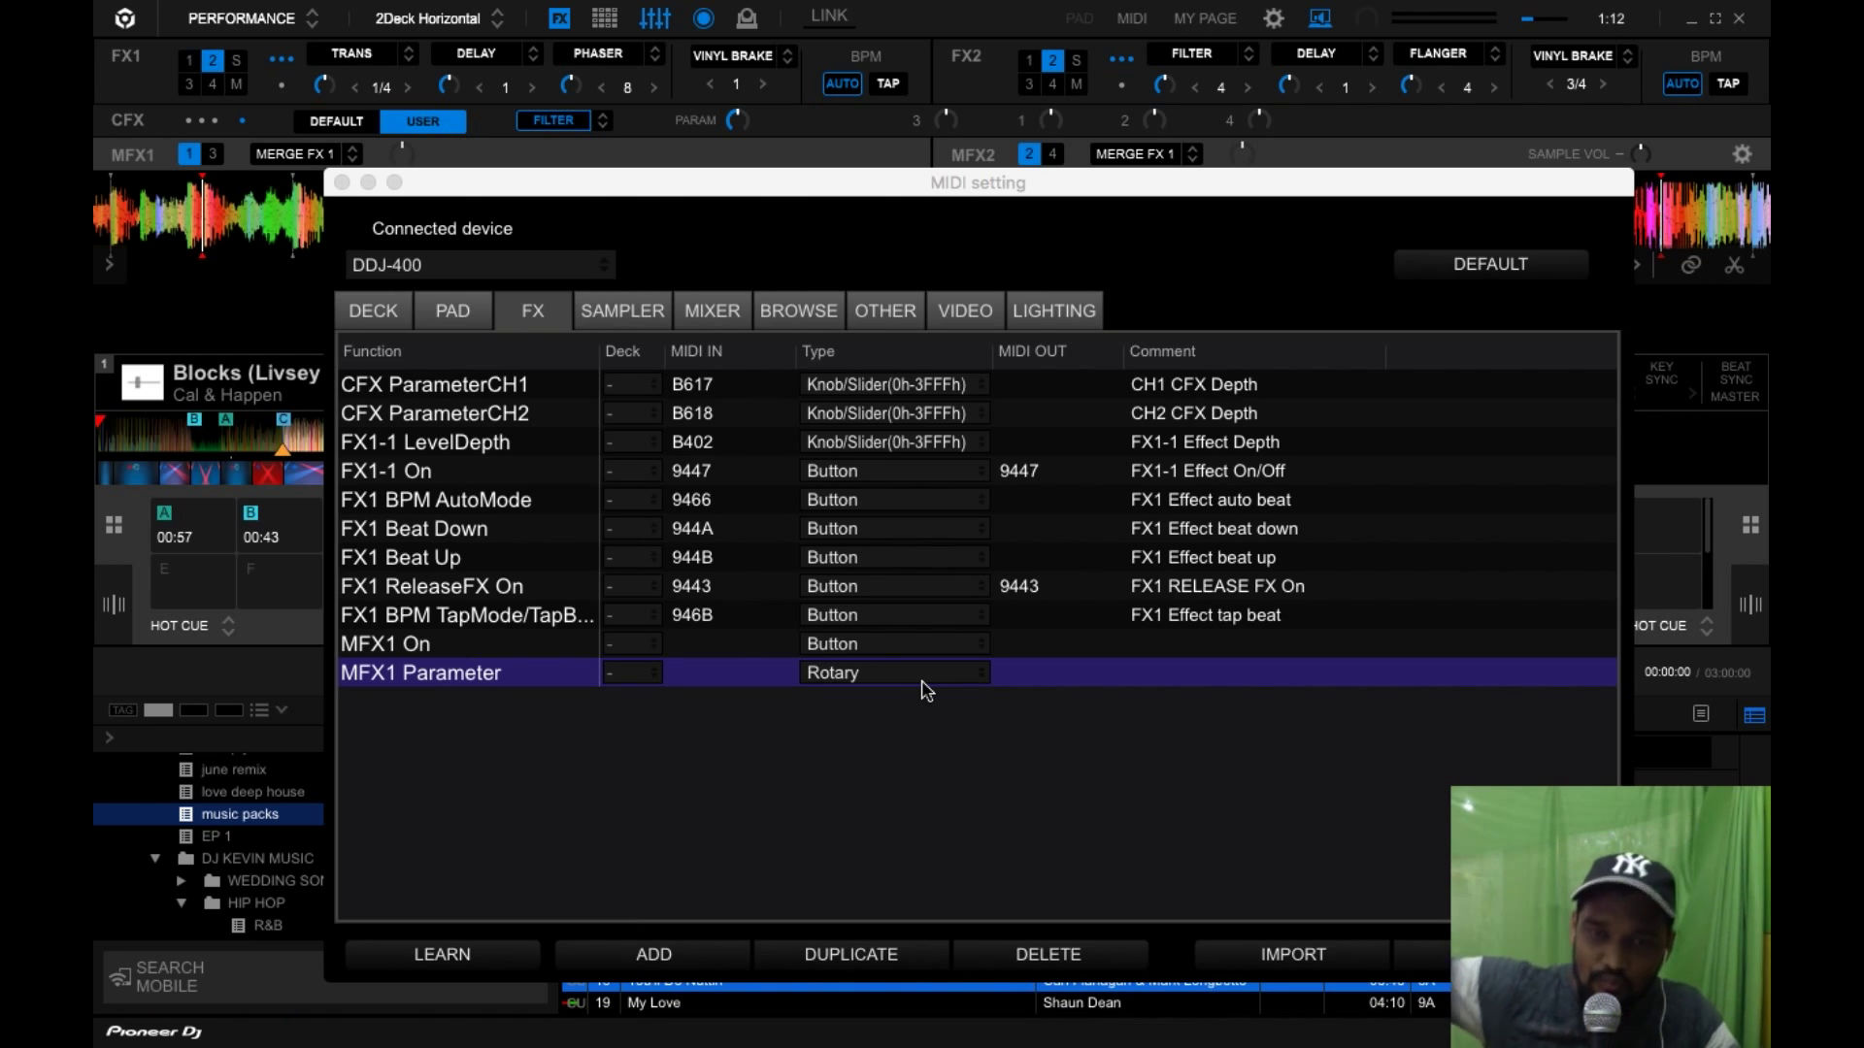
left_click(923, 683)
left_click(891, 695)
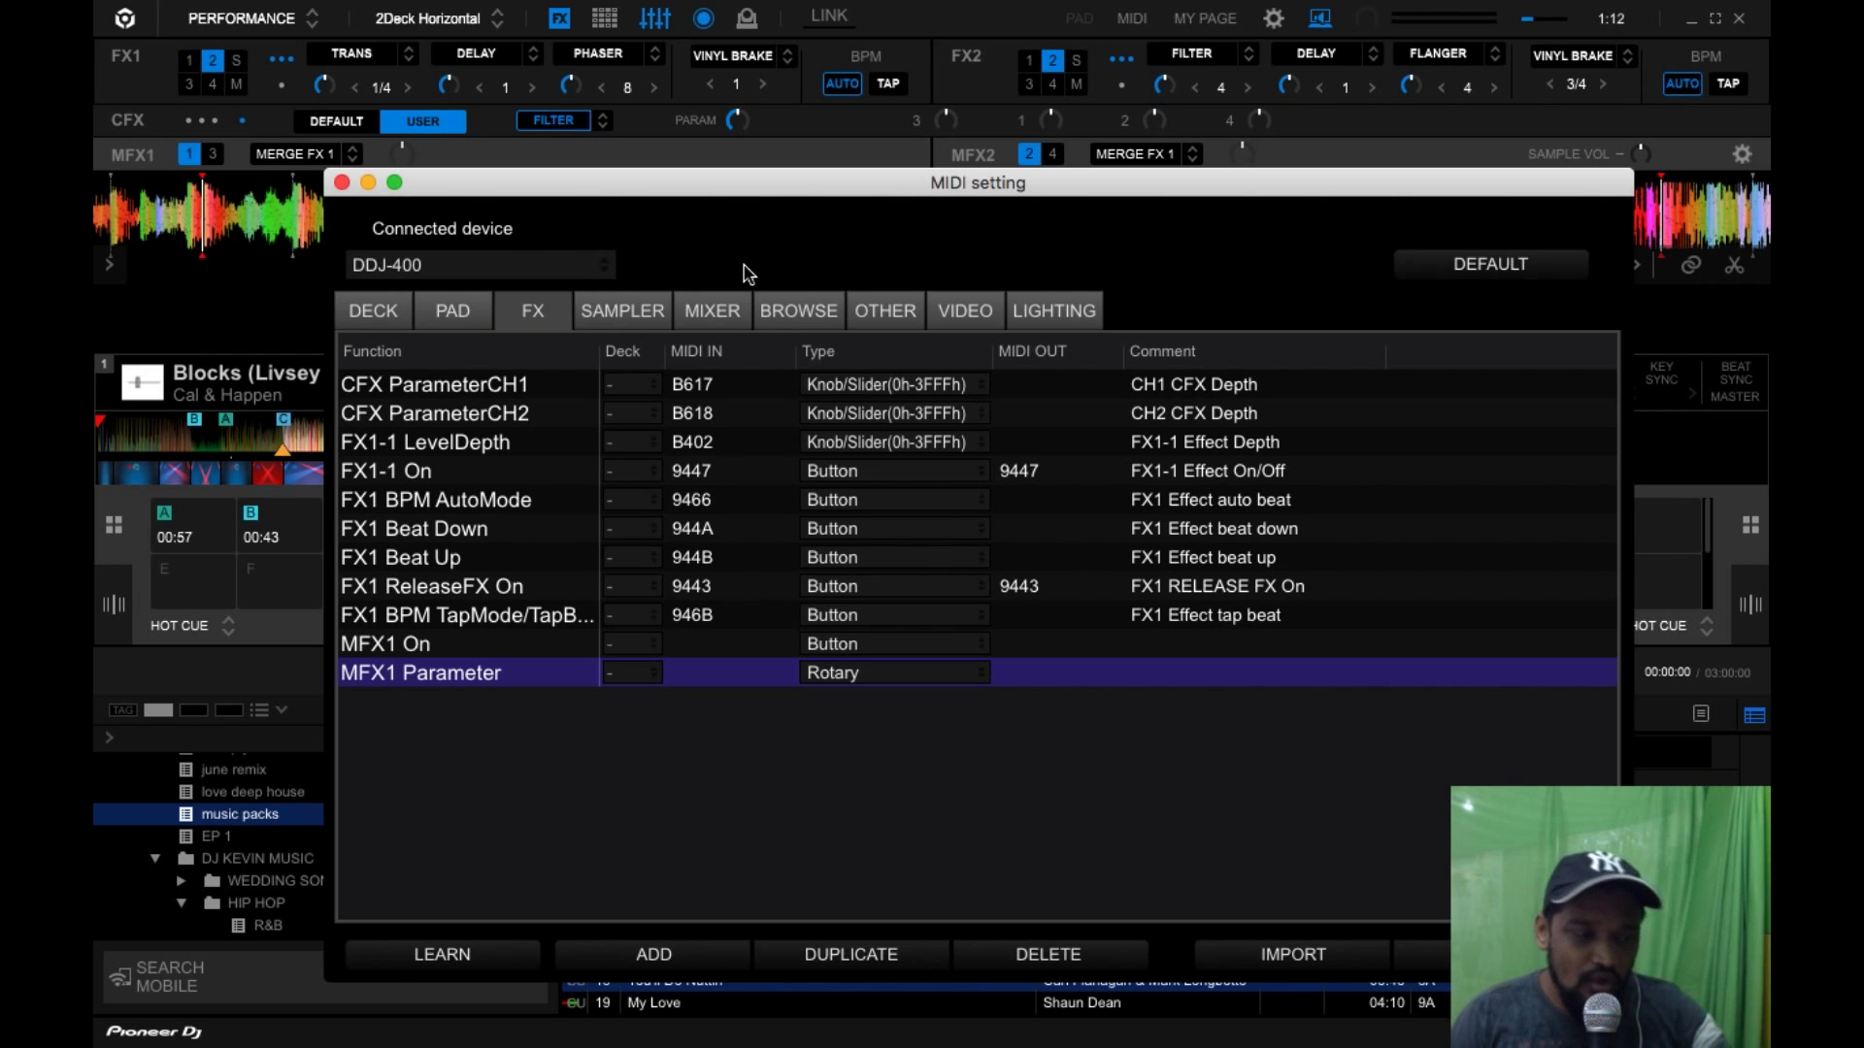
Step: Delete the WaveZoom function from the Other category of MIDI mappings, and close the MIDI settings
left_click(815, 309)
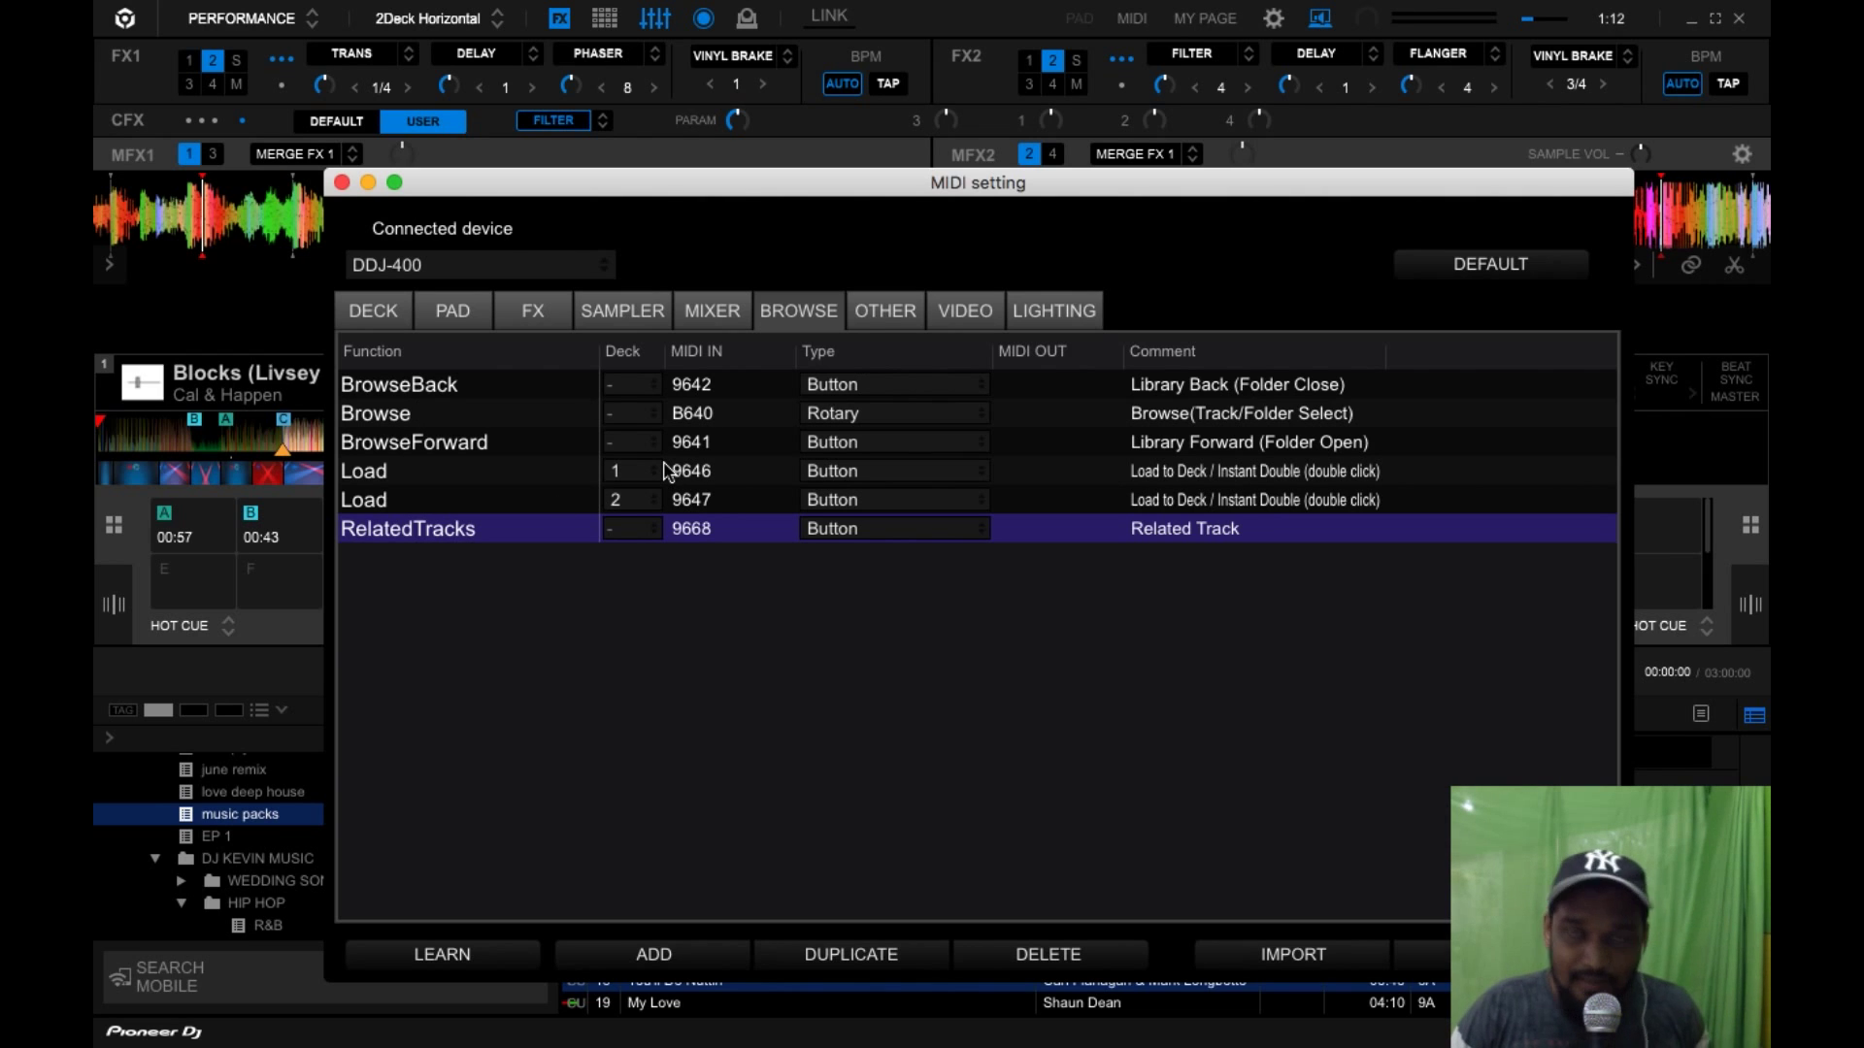
left_click(871, 321)
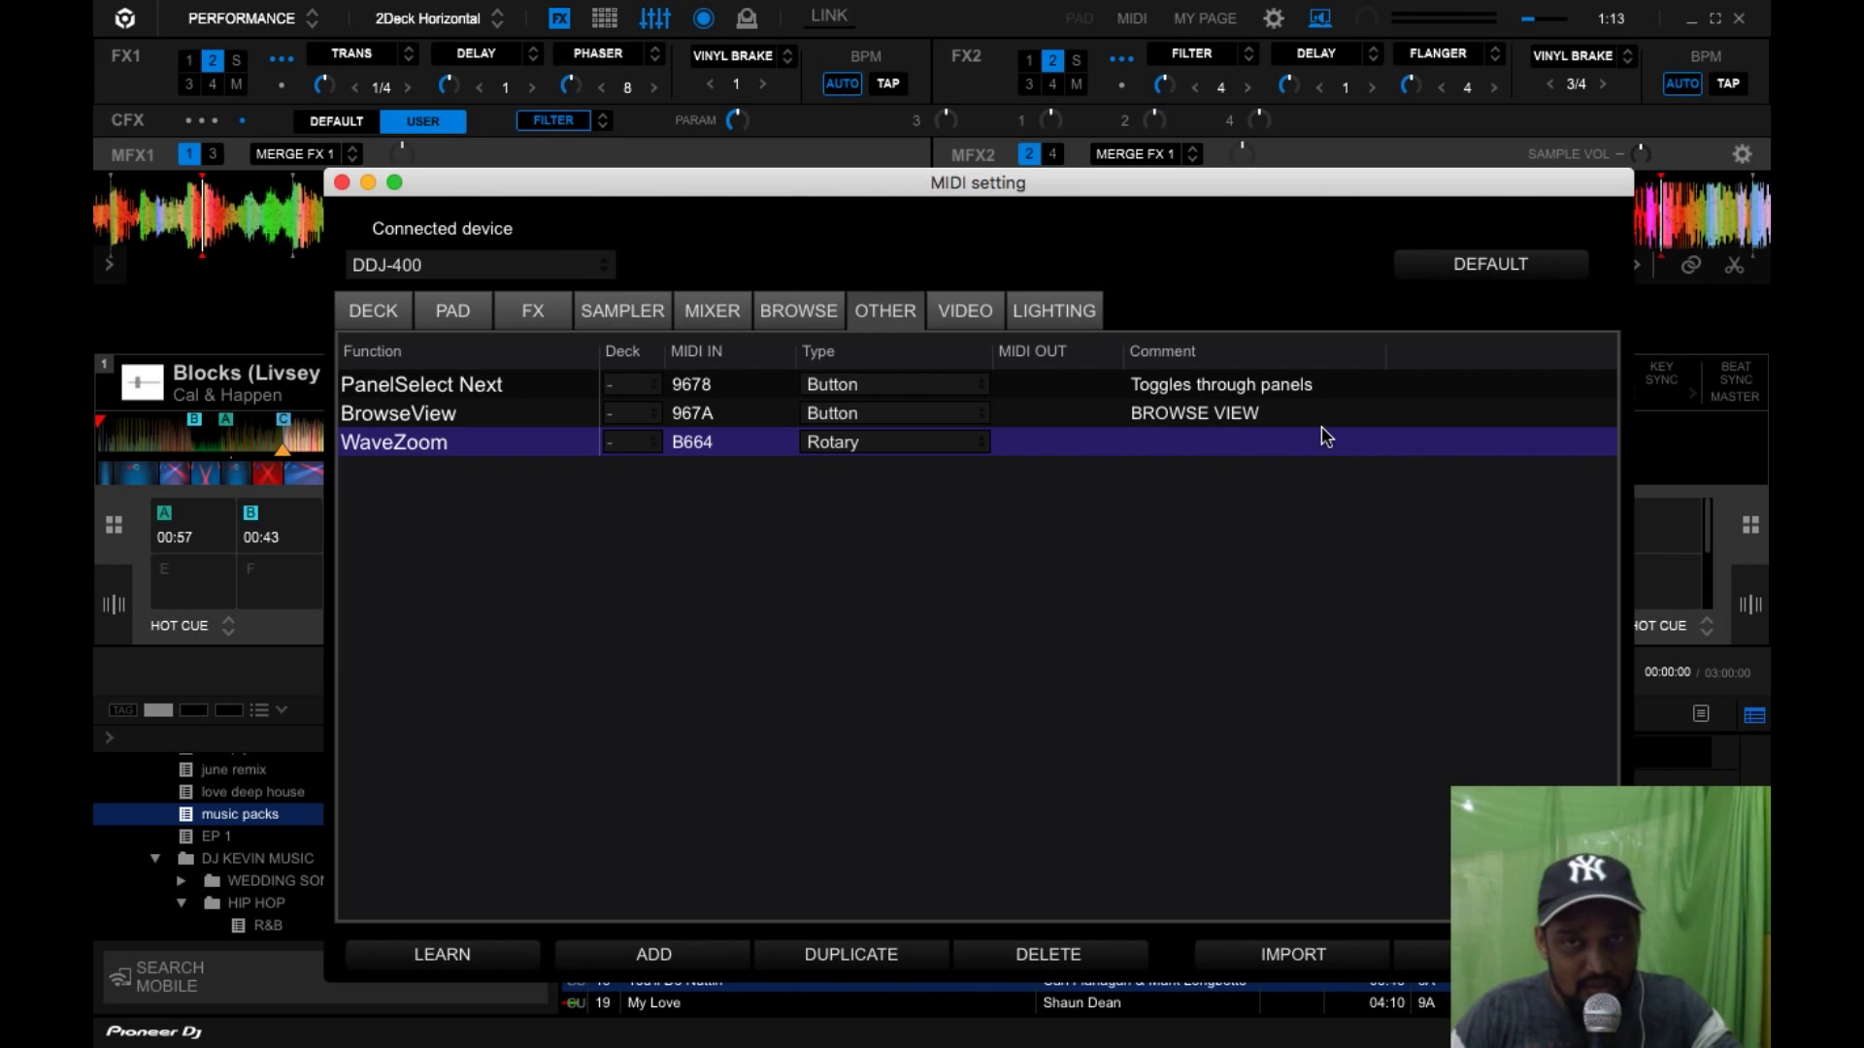
left_click(626, 631)
left_click(531, 442)
left_click(1047, 954)
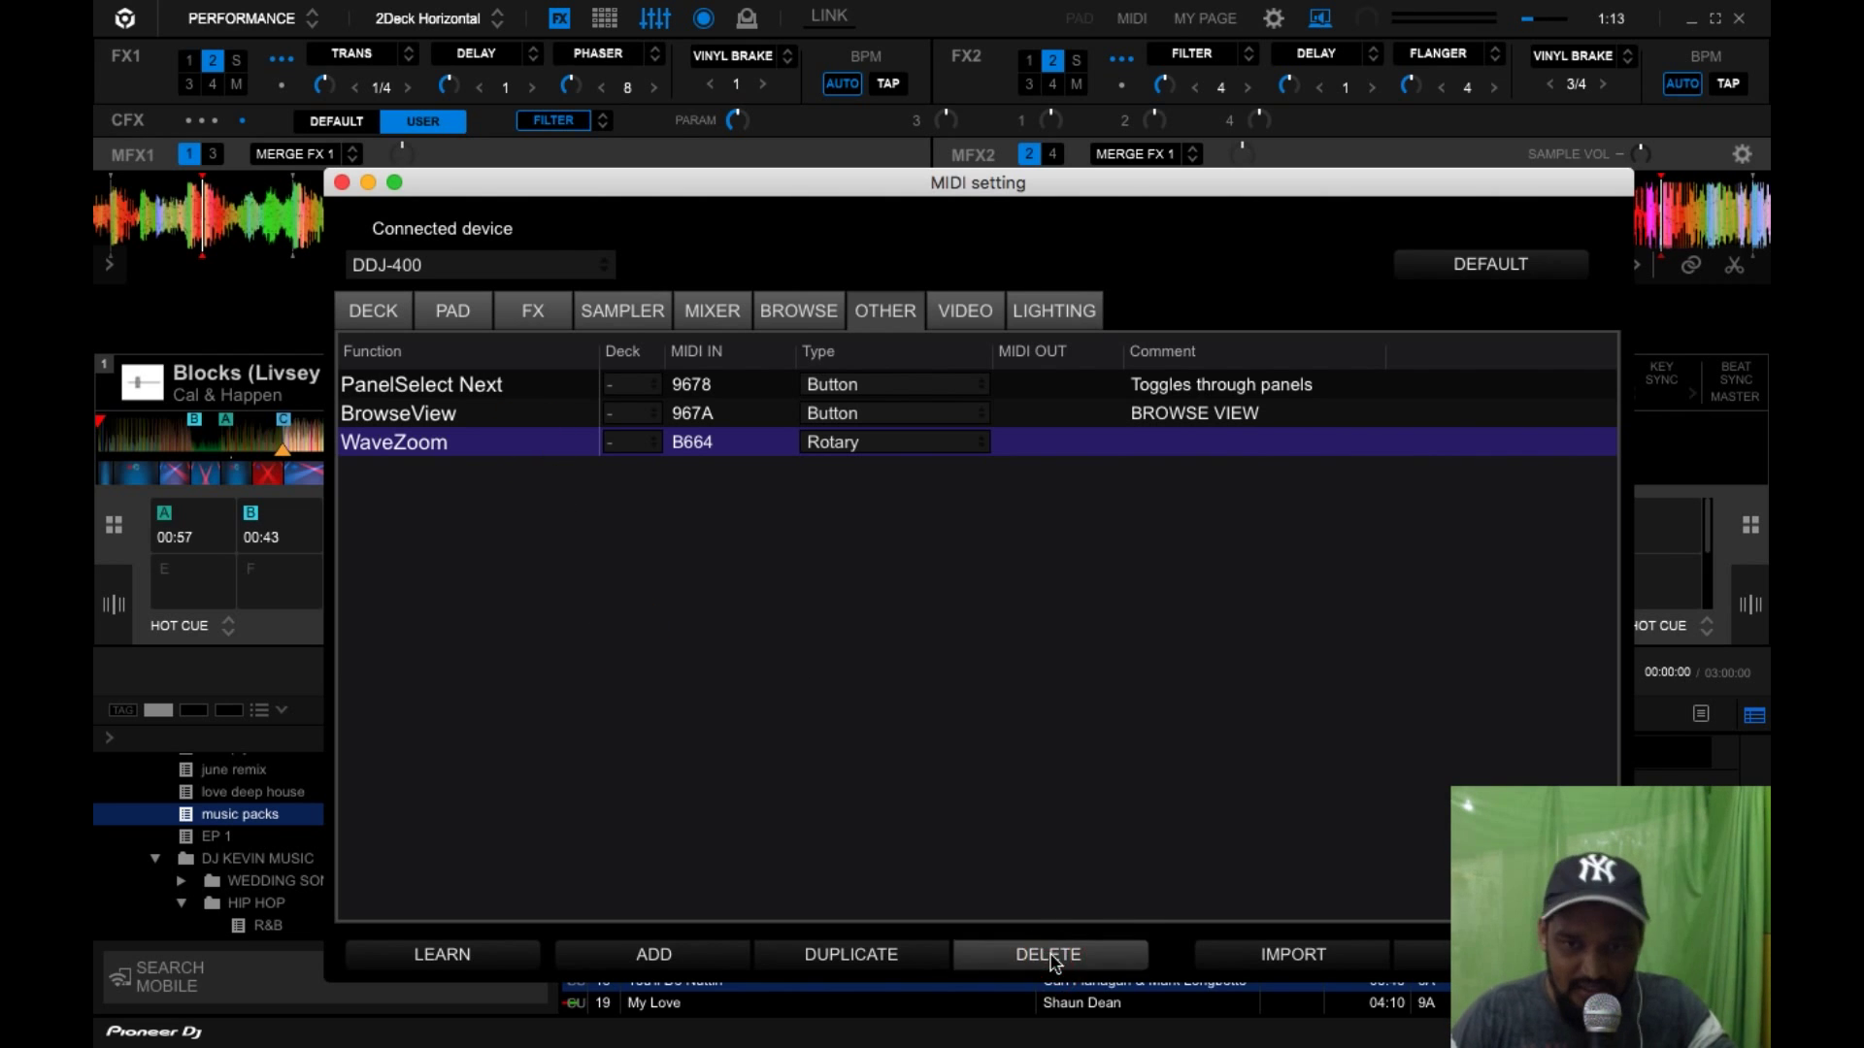
left_click(874, 605)
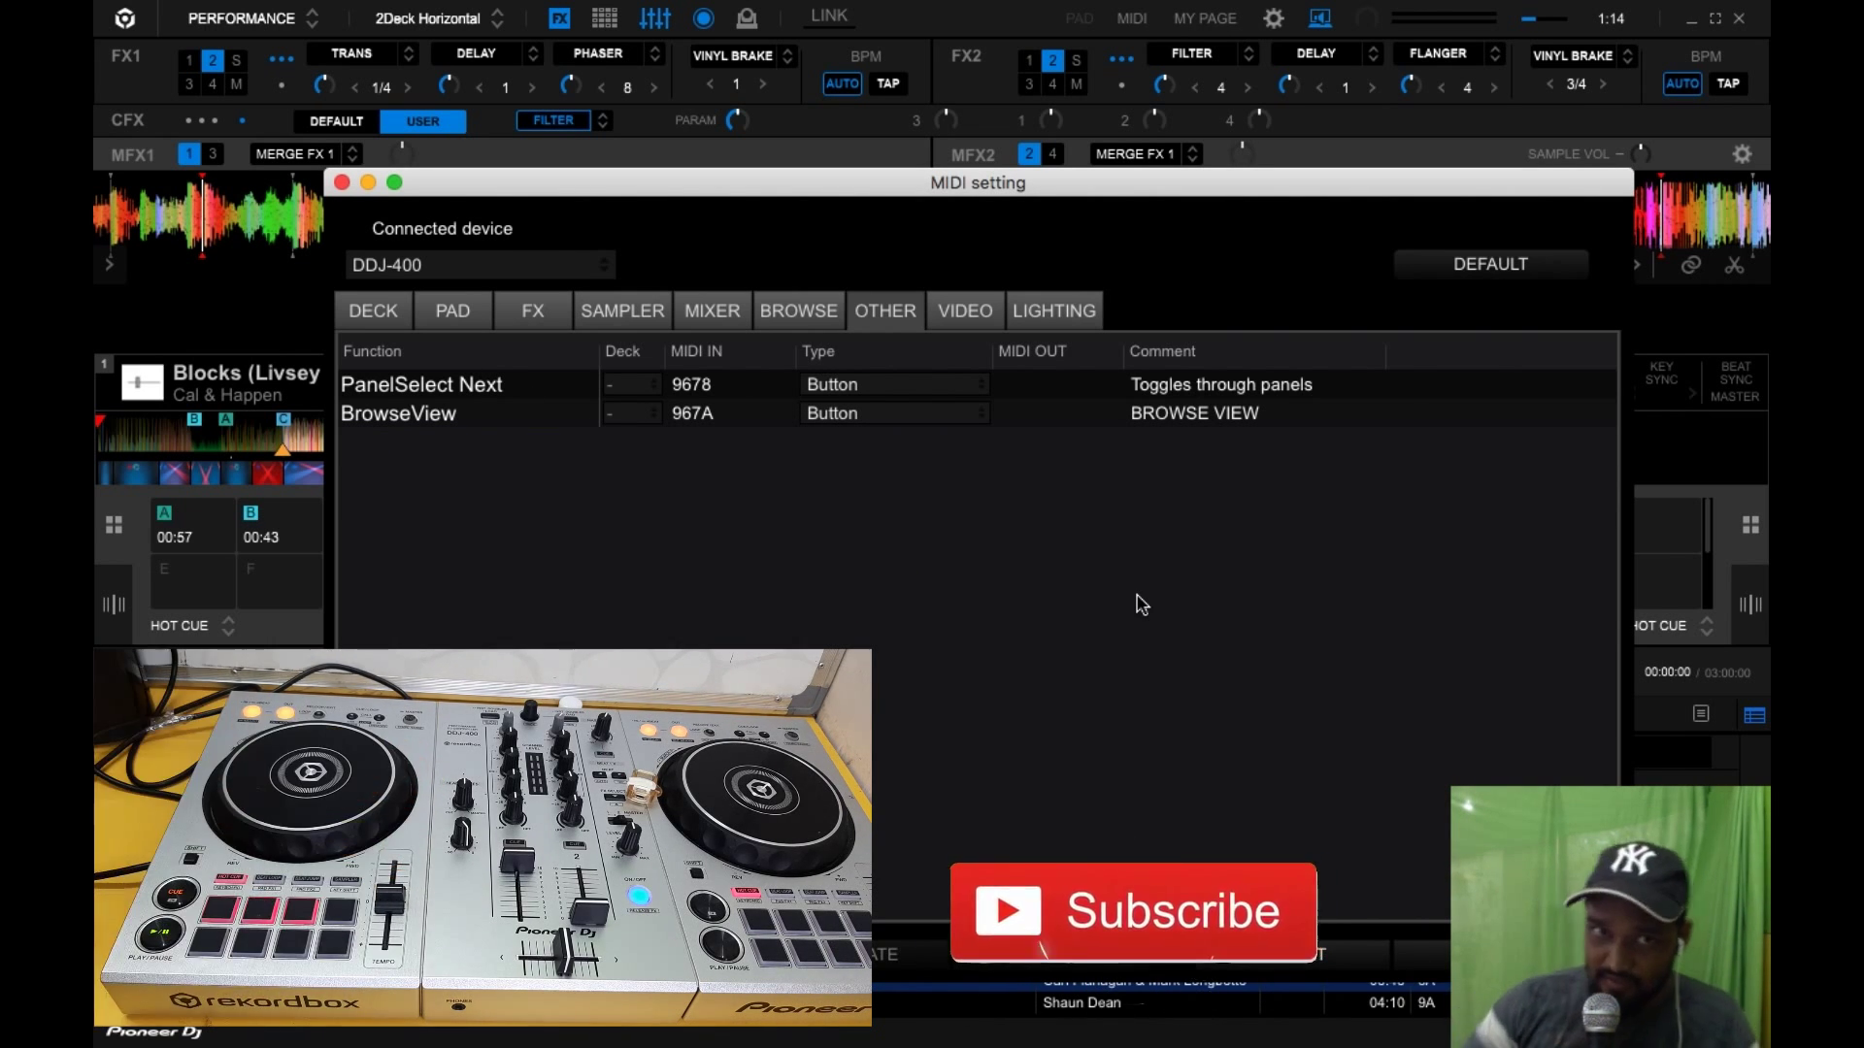
left_click(341, 182)
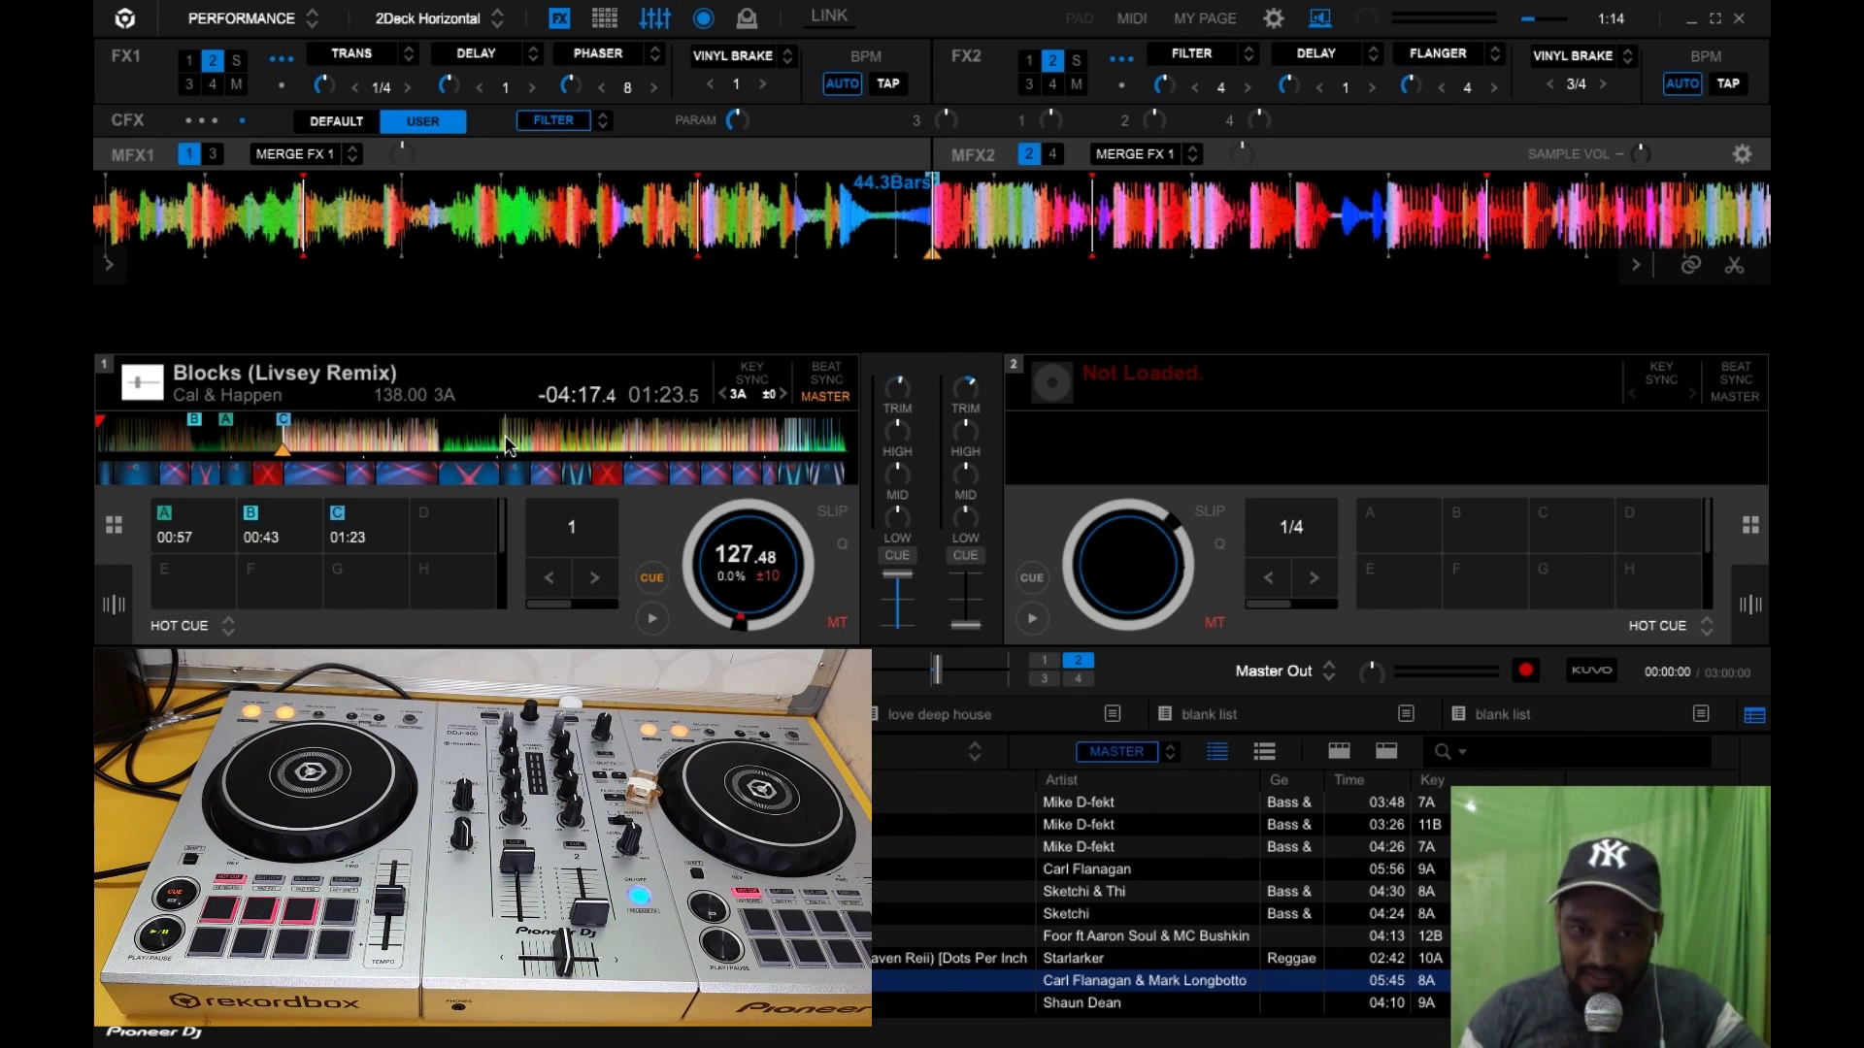
Step: Delete the deck 1 TapBpm function, MIDI IN 9068, from the Deck category of the DDJ-400's MIDI settings
left_click(1132, 18)
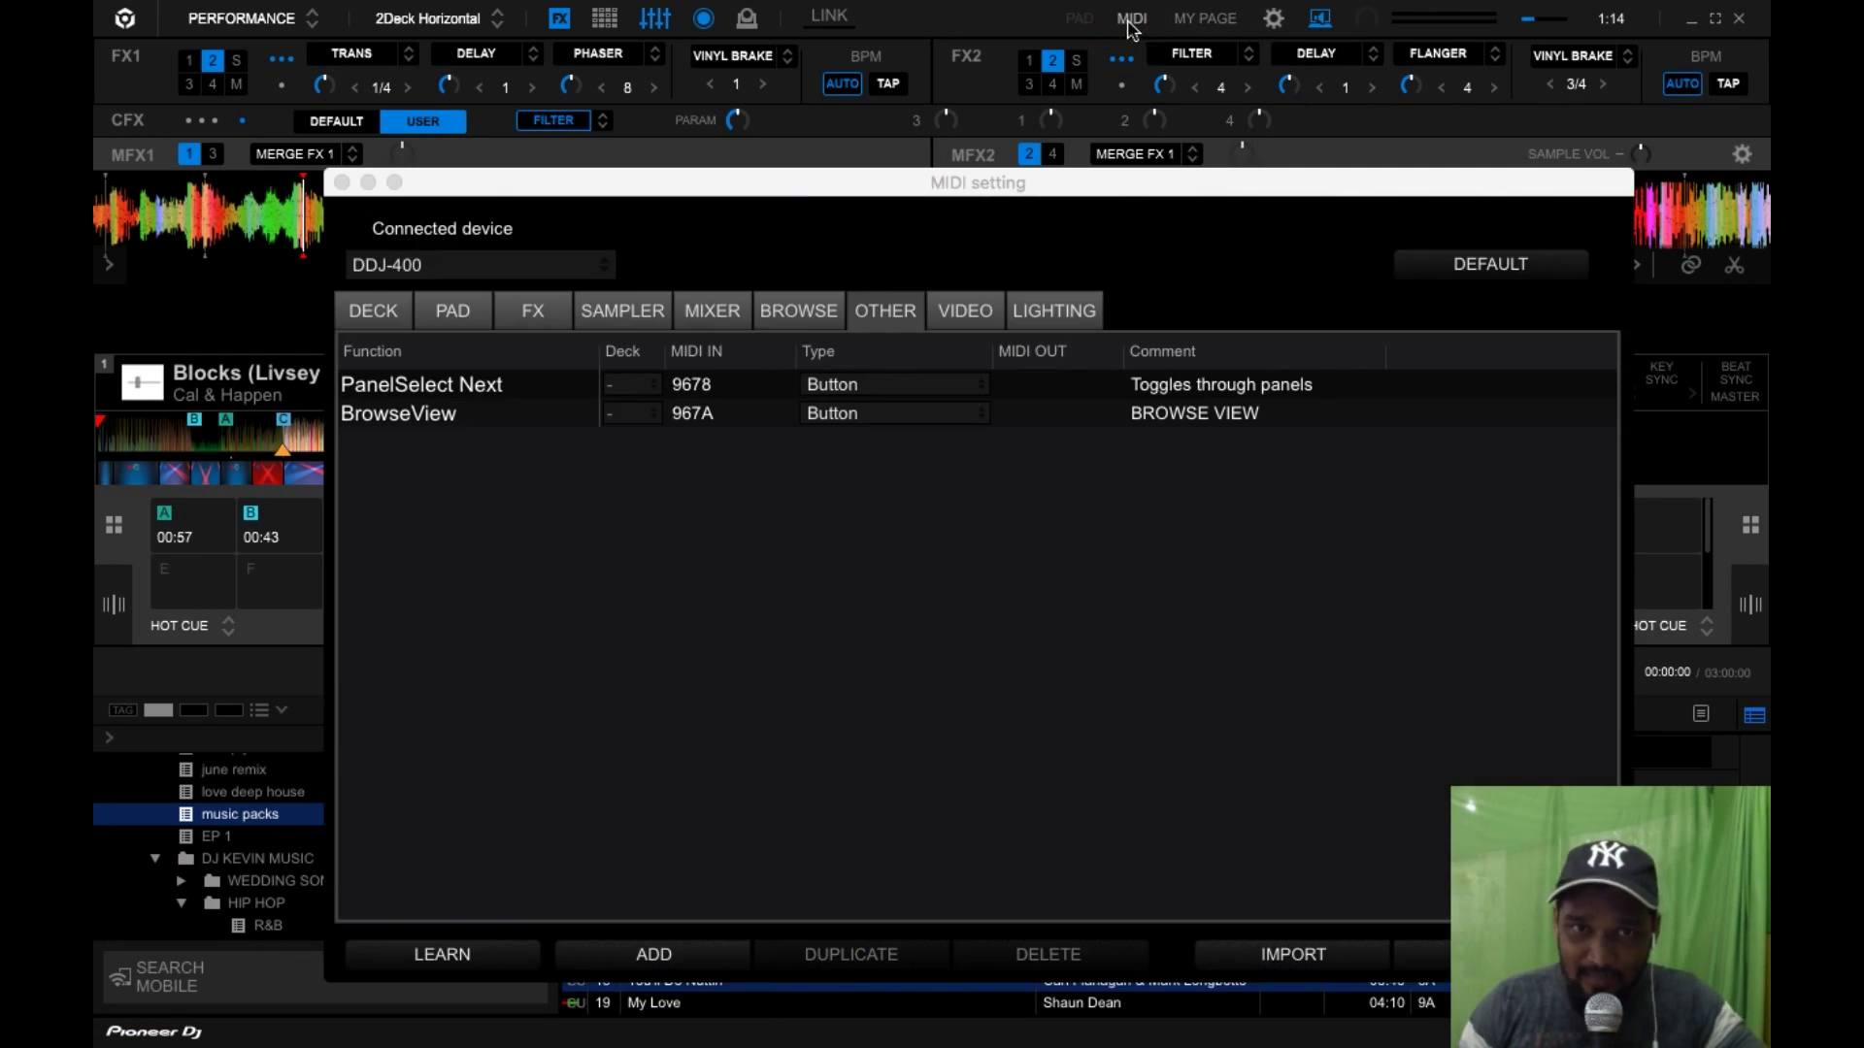
left_click(384, 318)
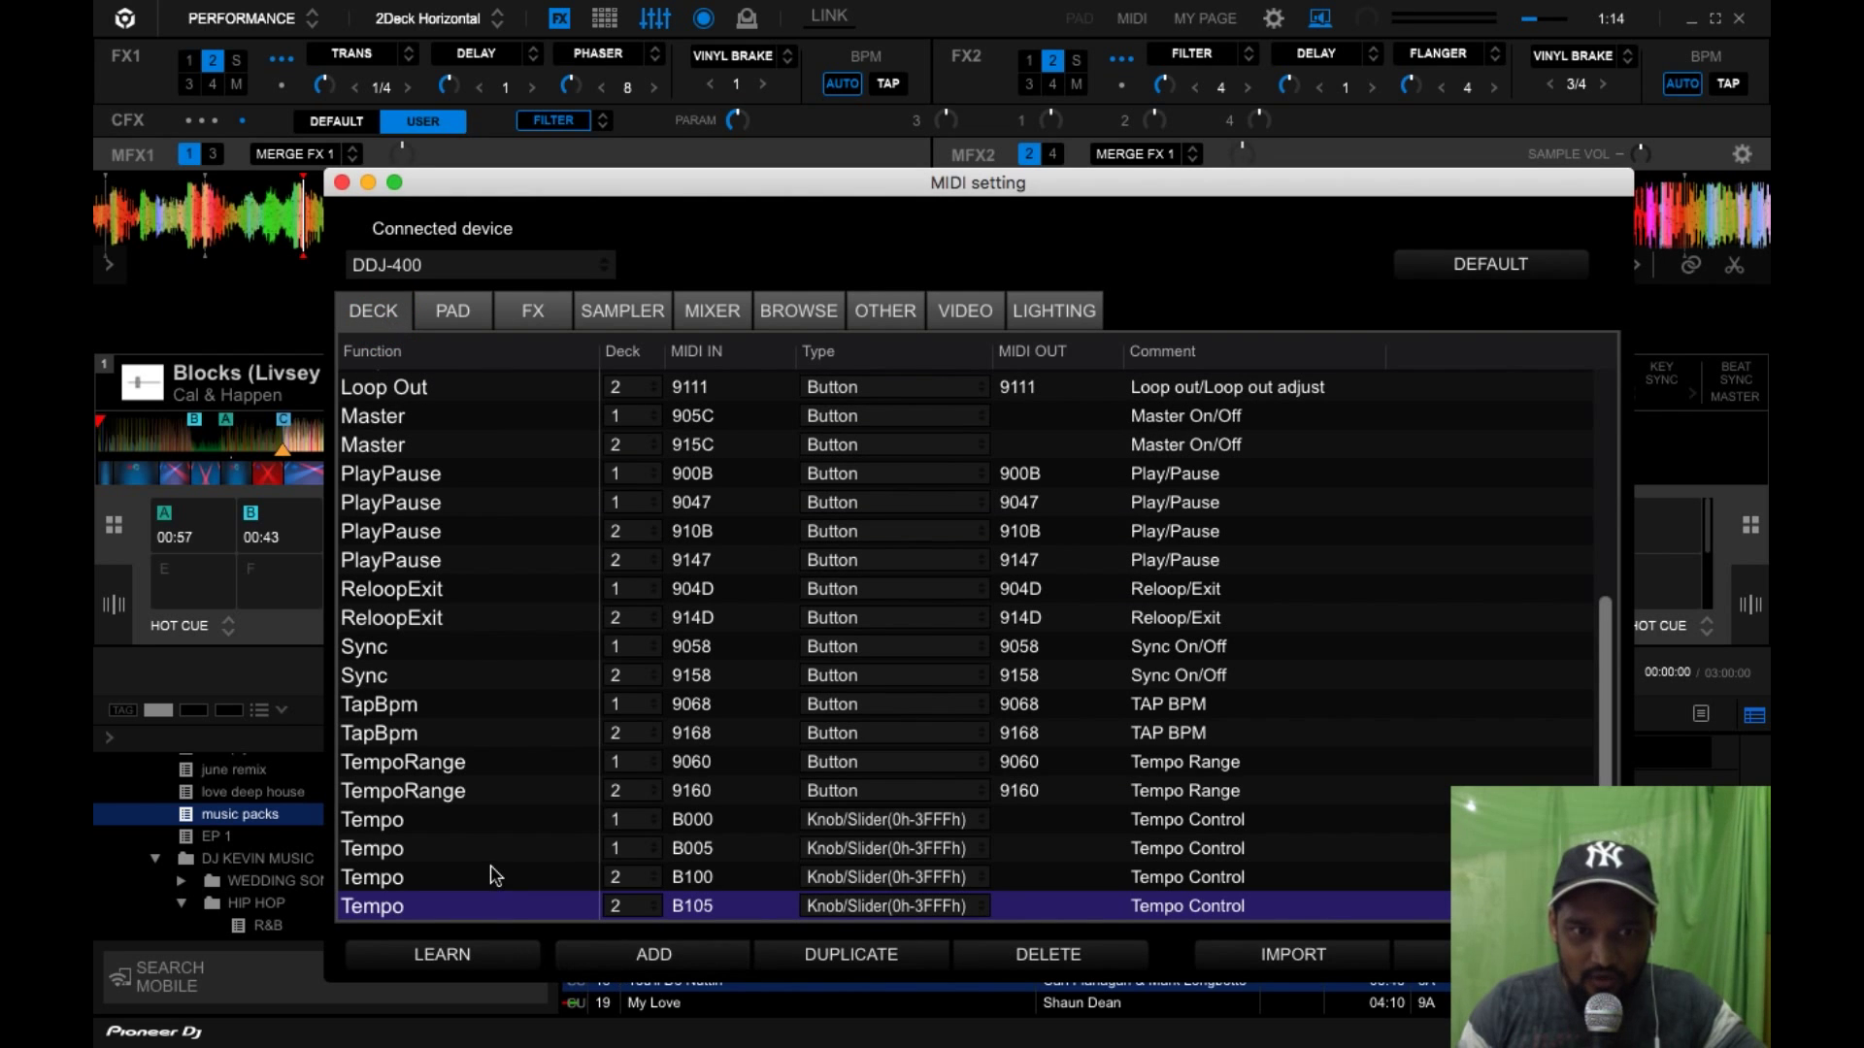
left_click(398, 705)
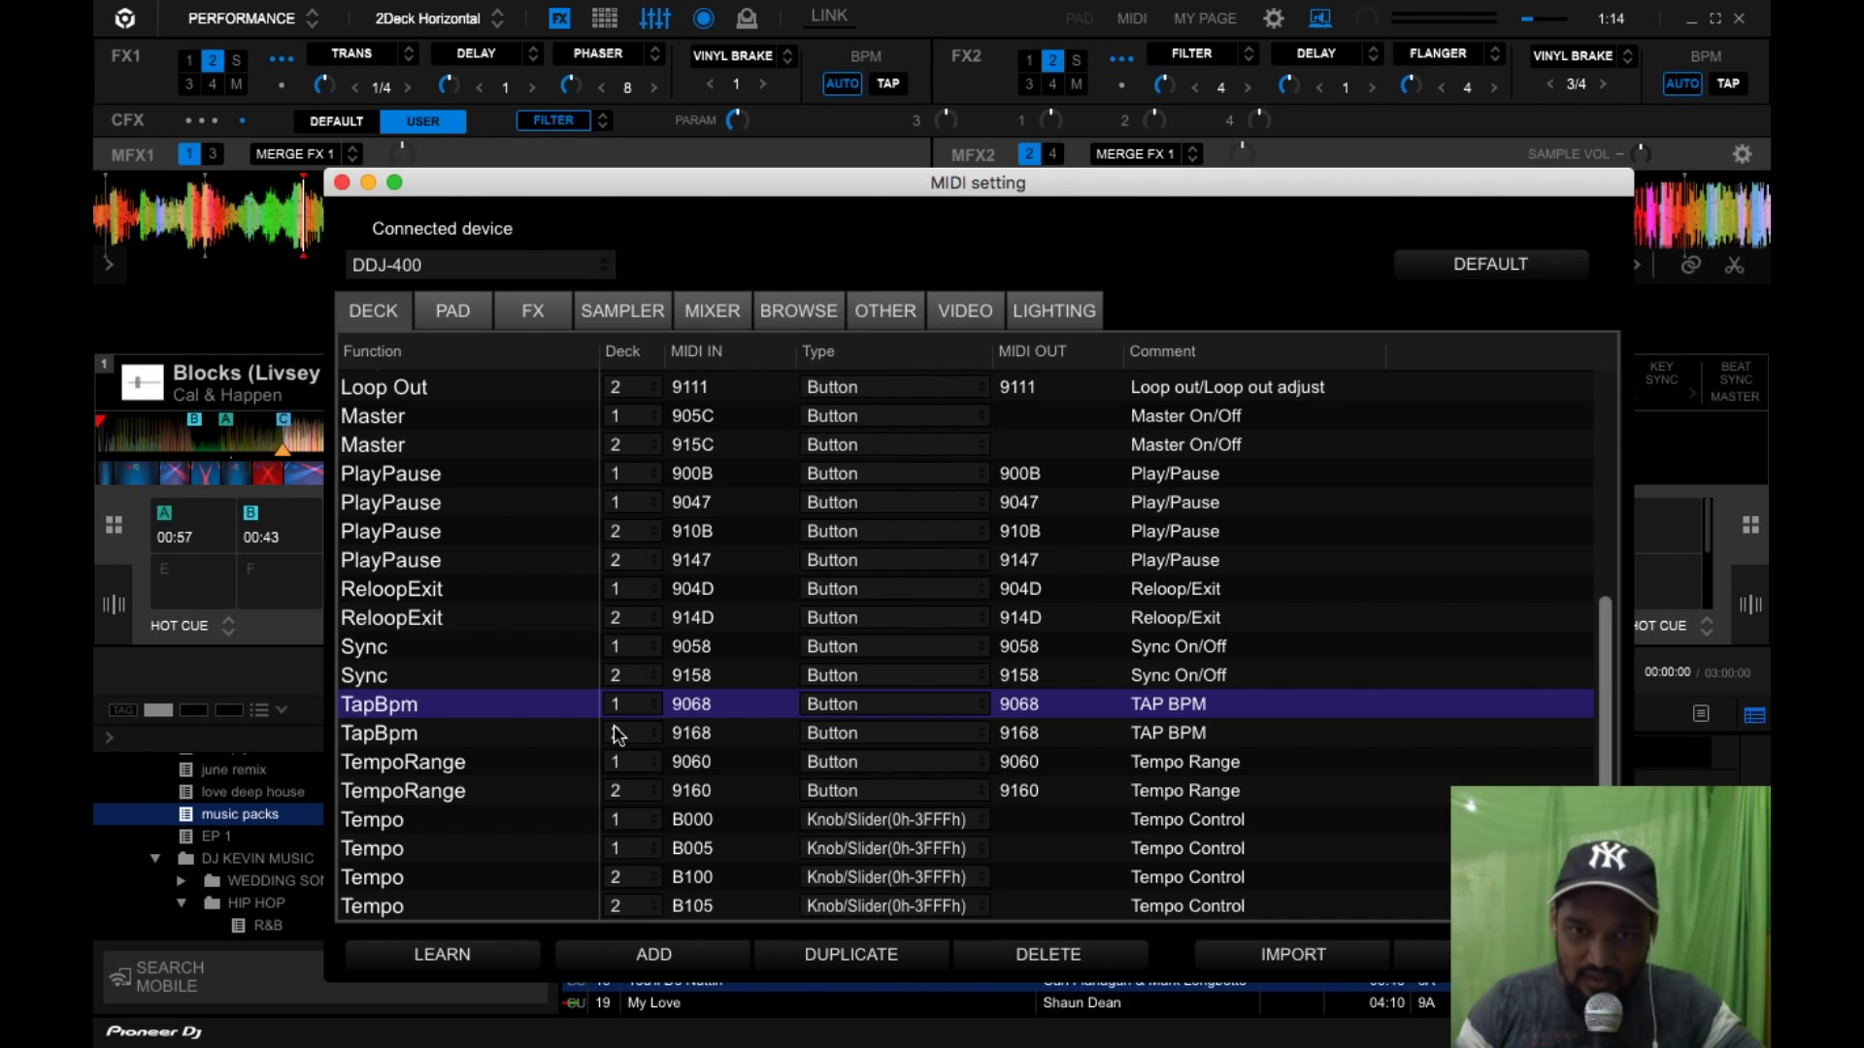
left_click(1041, 955)
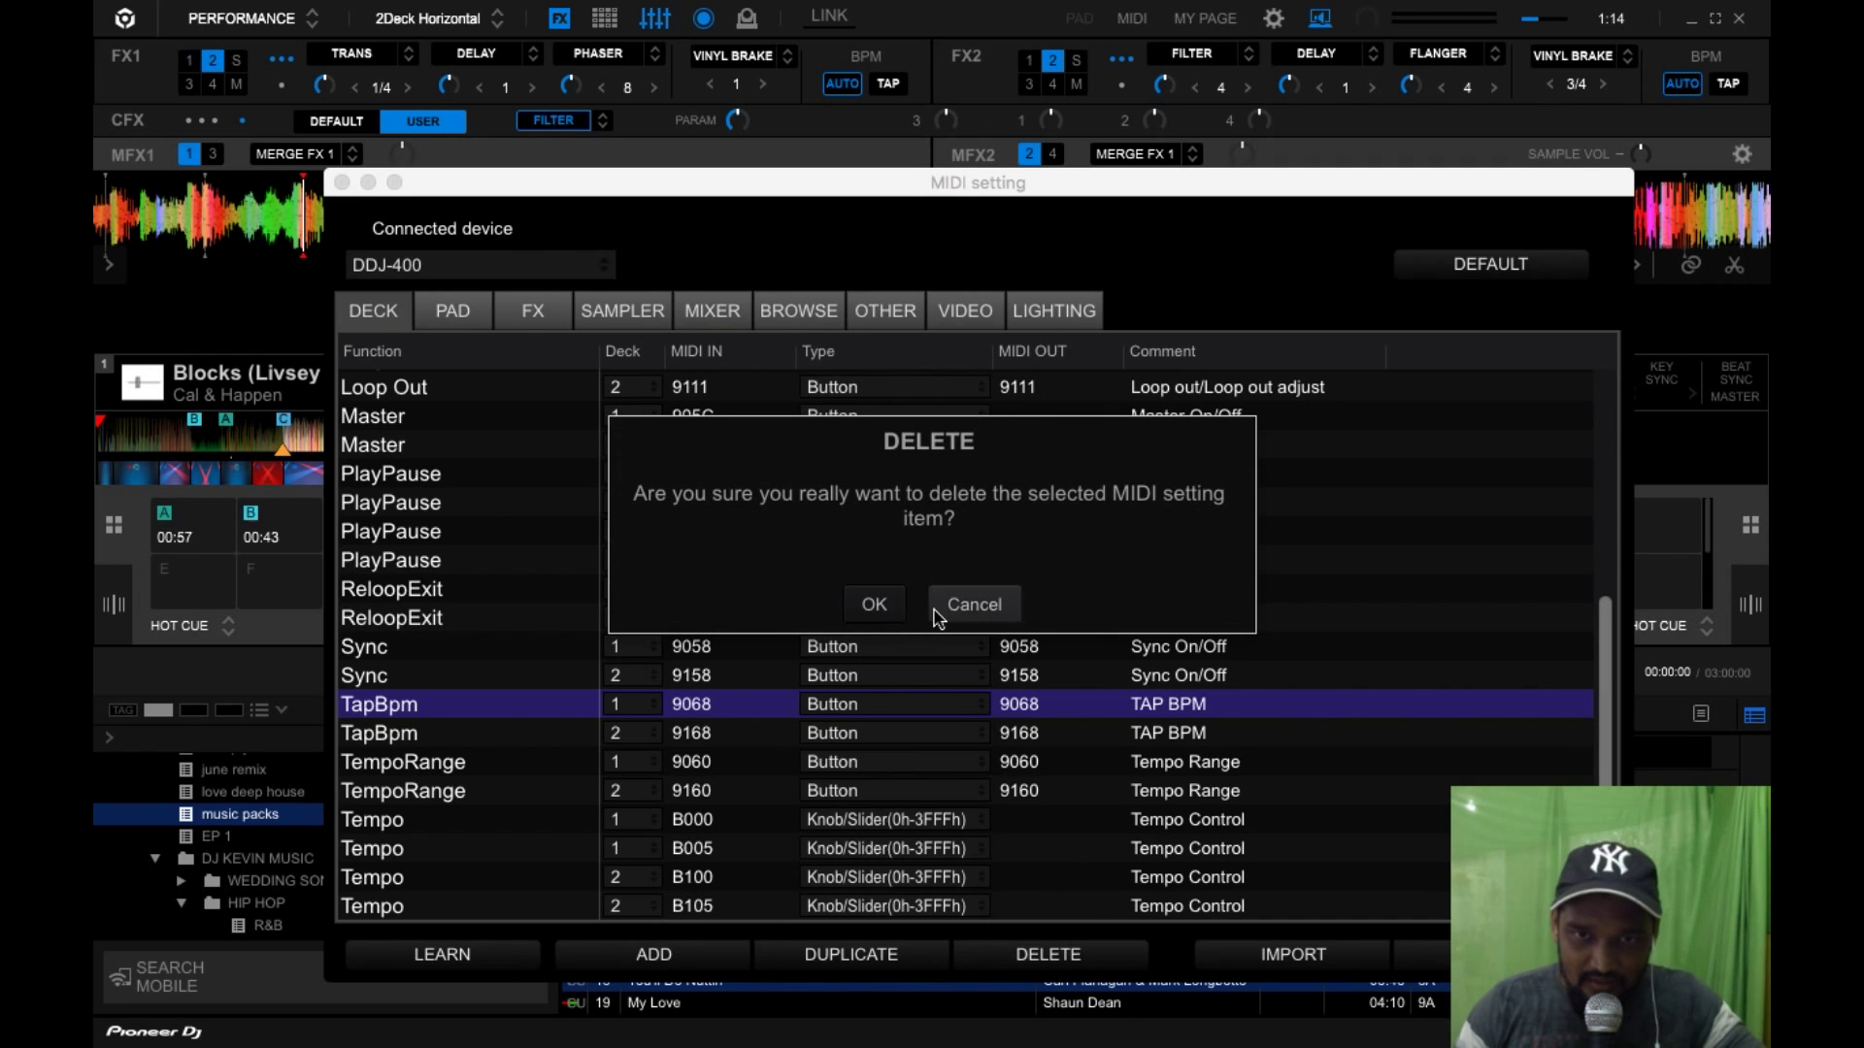
left_click(893, 608)
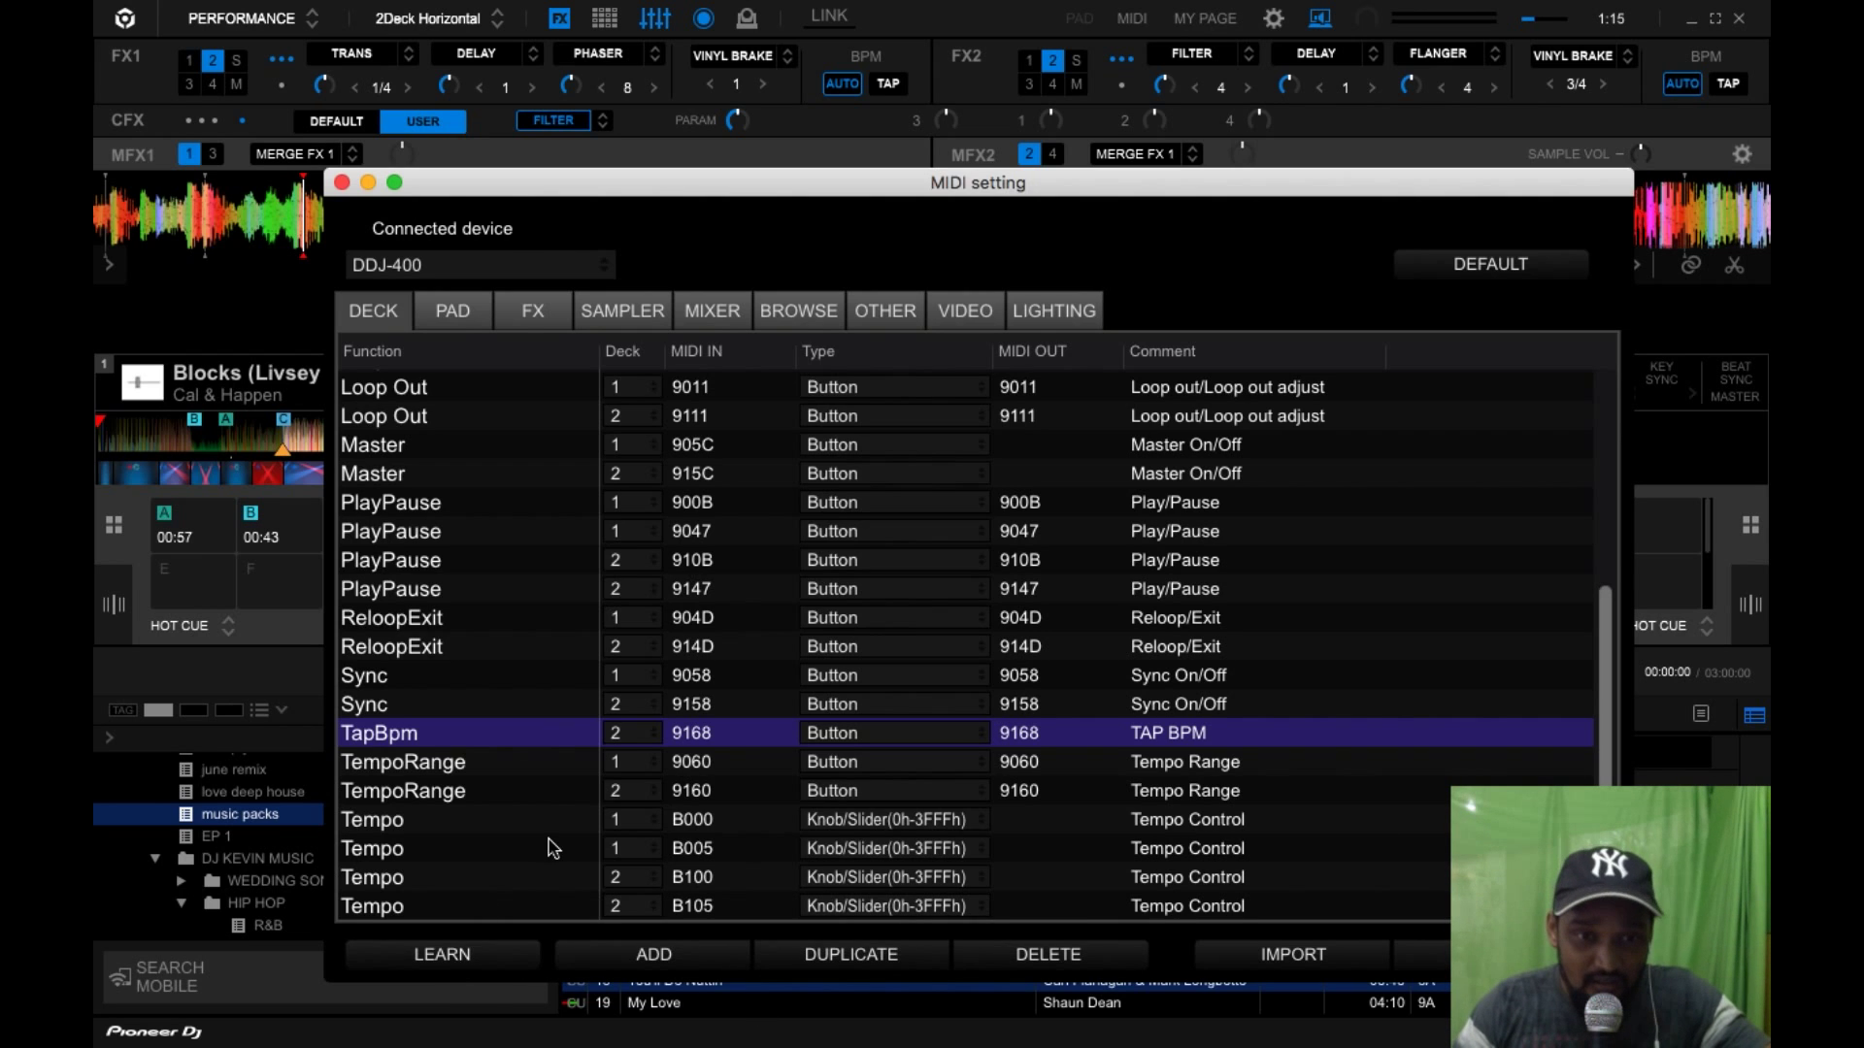
Step: Assign the MFX1 On function in the FX mappings to the controller button with MIDI code 9068 using MIDI Learn
left_click(533, 312)
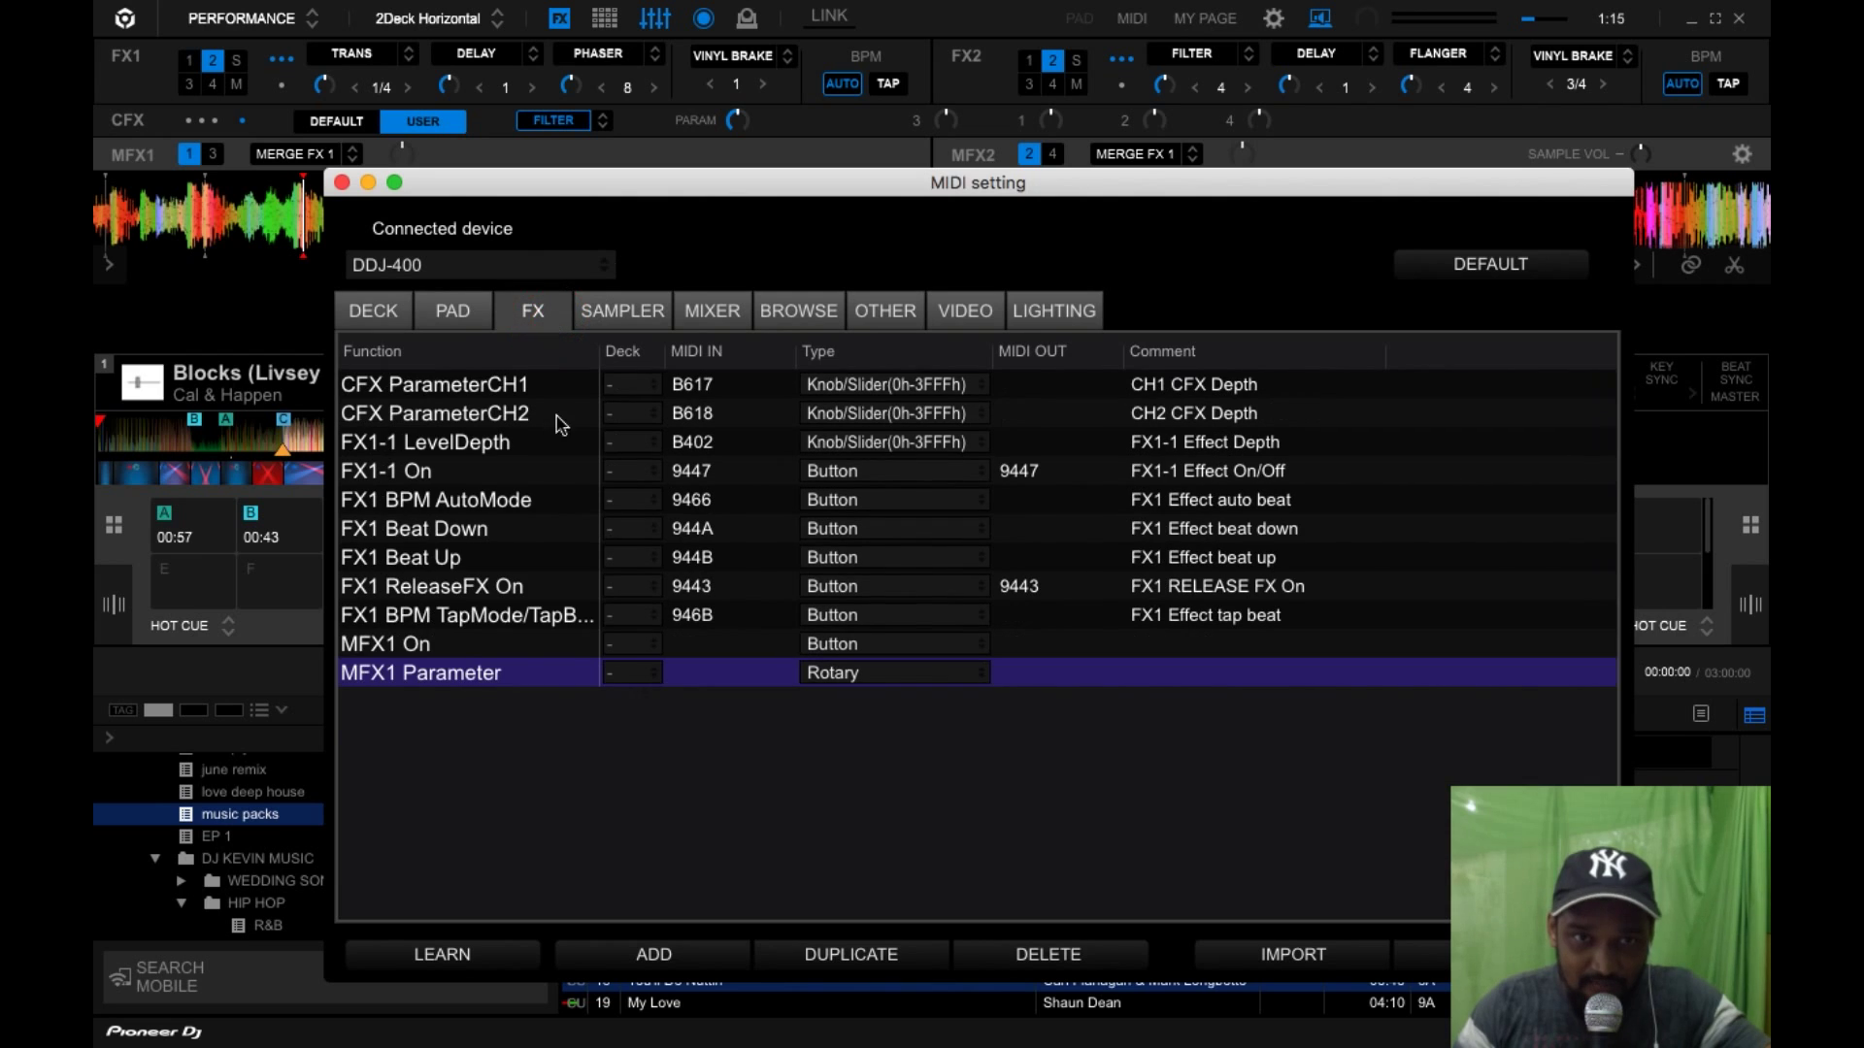
left_click(397, 644)
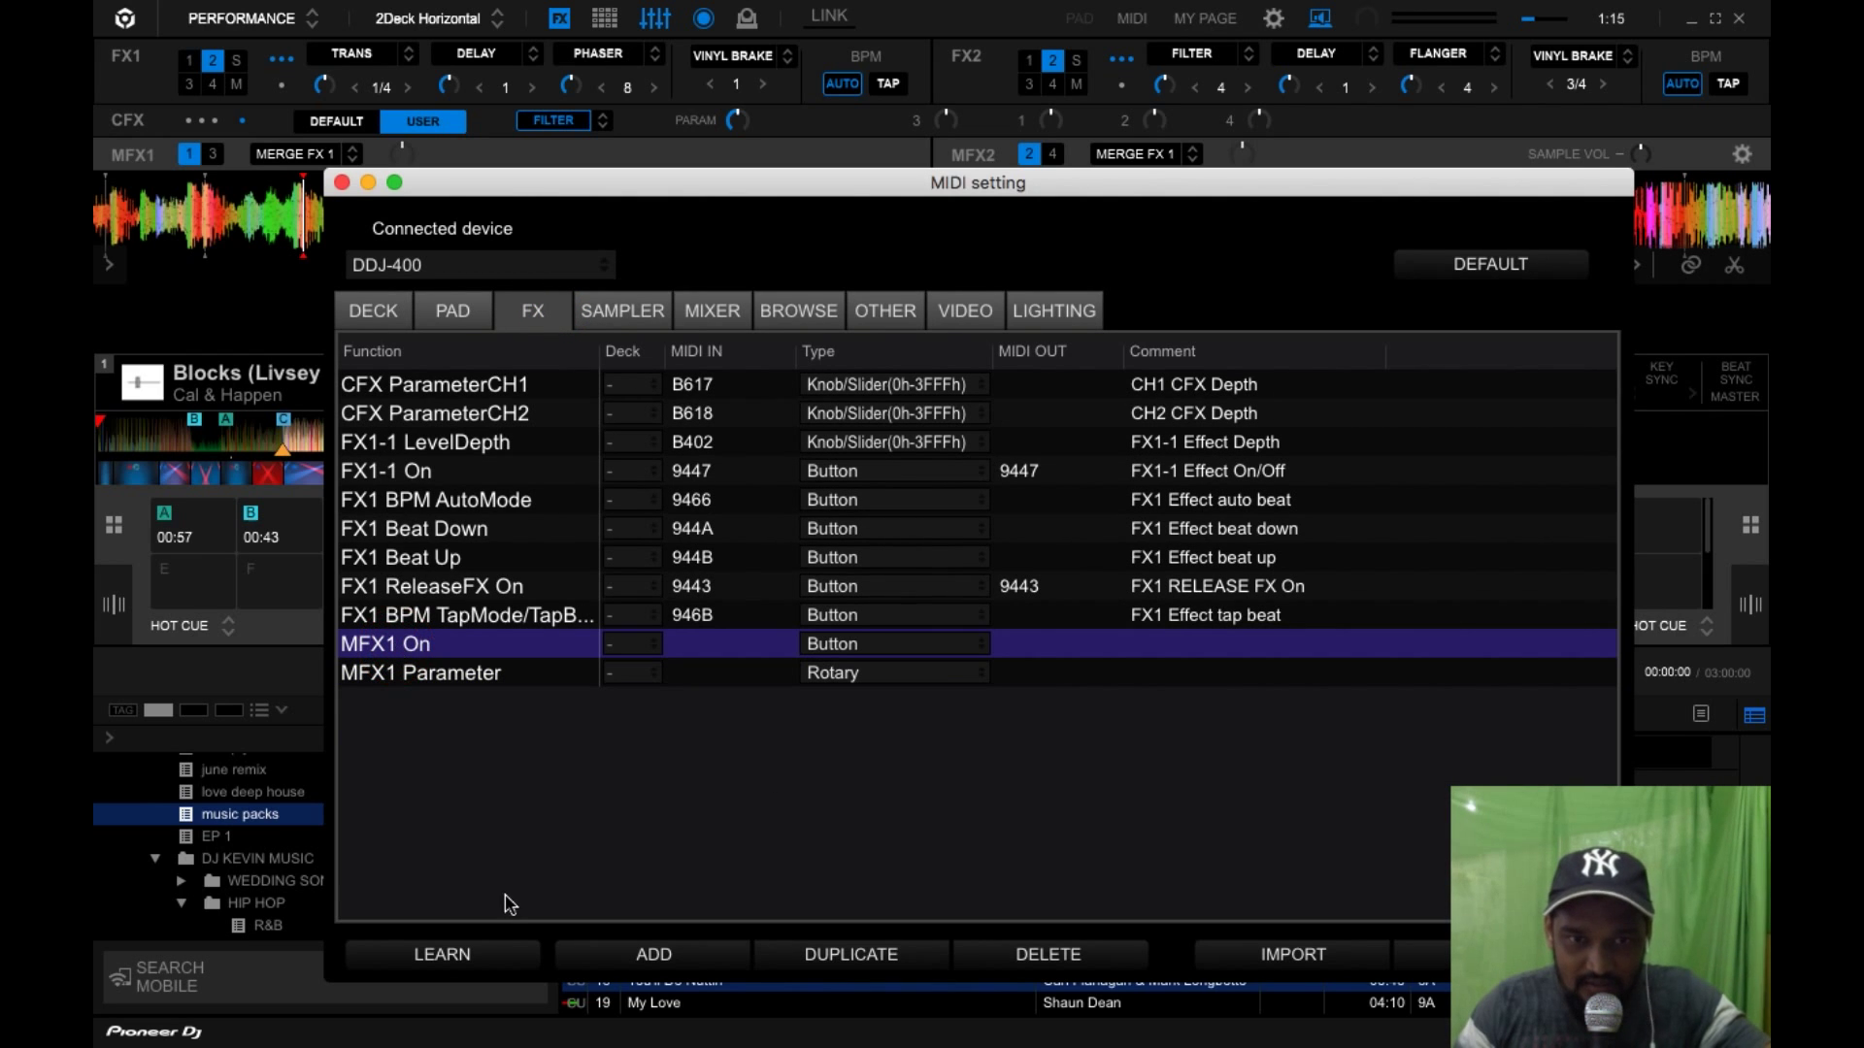
left_click(475, 964)
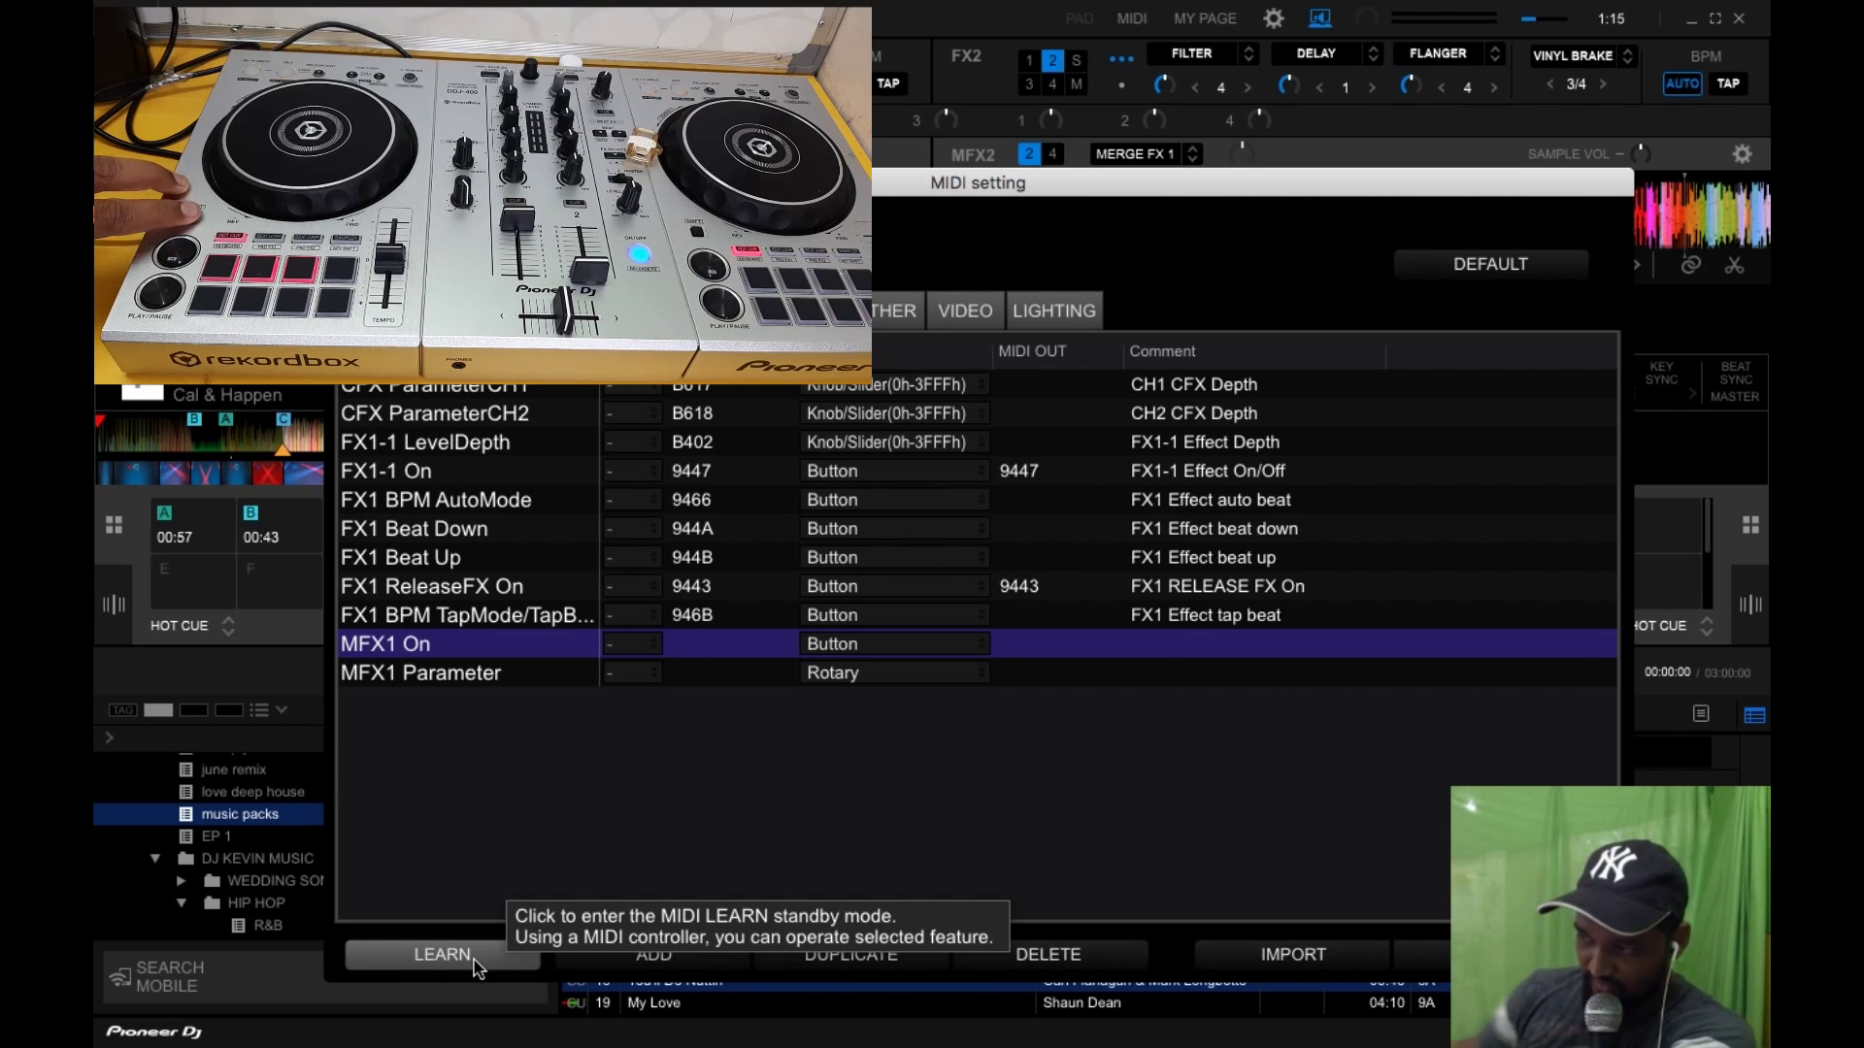
left_click(476, 961)
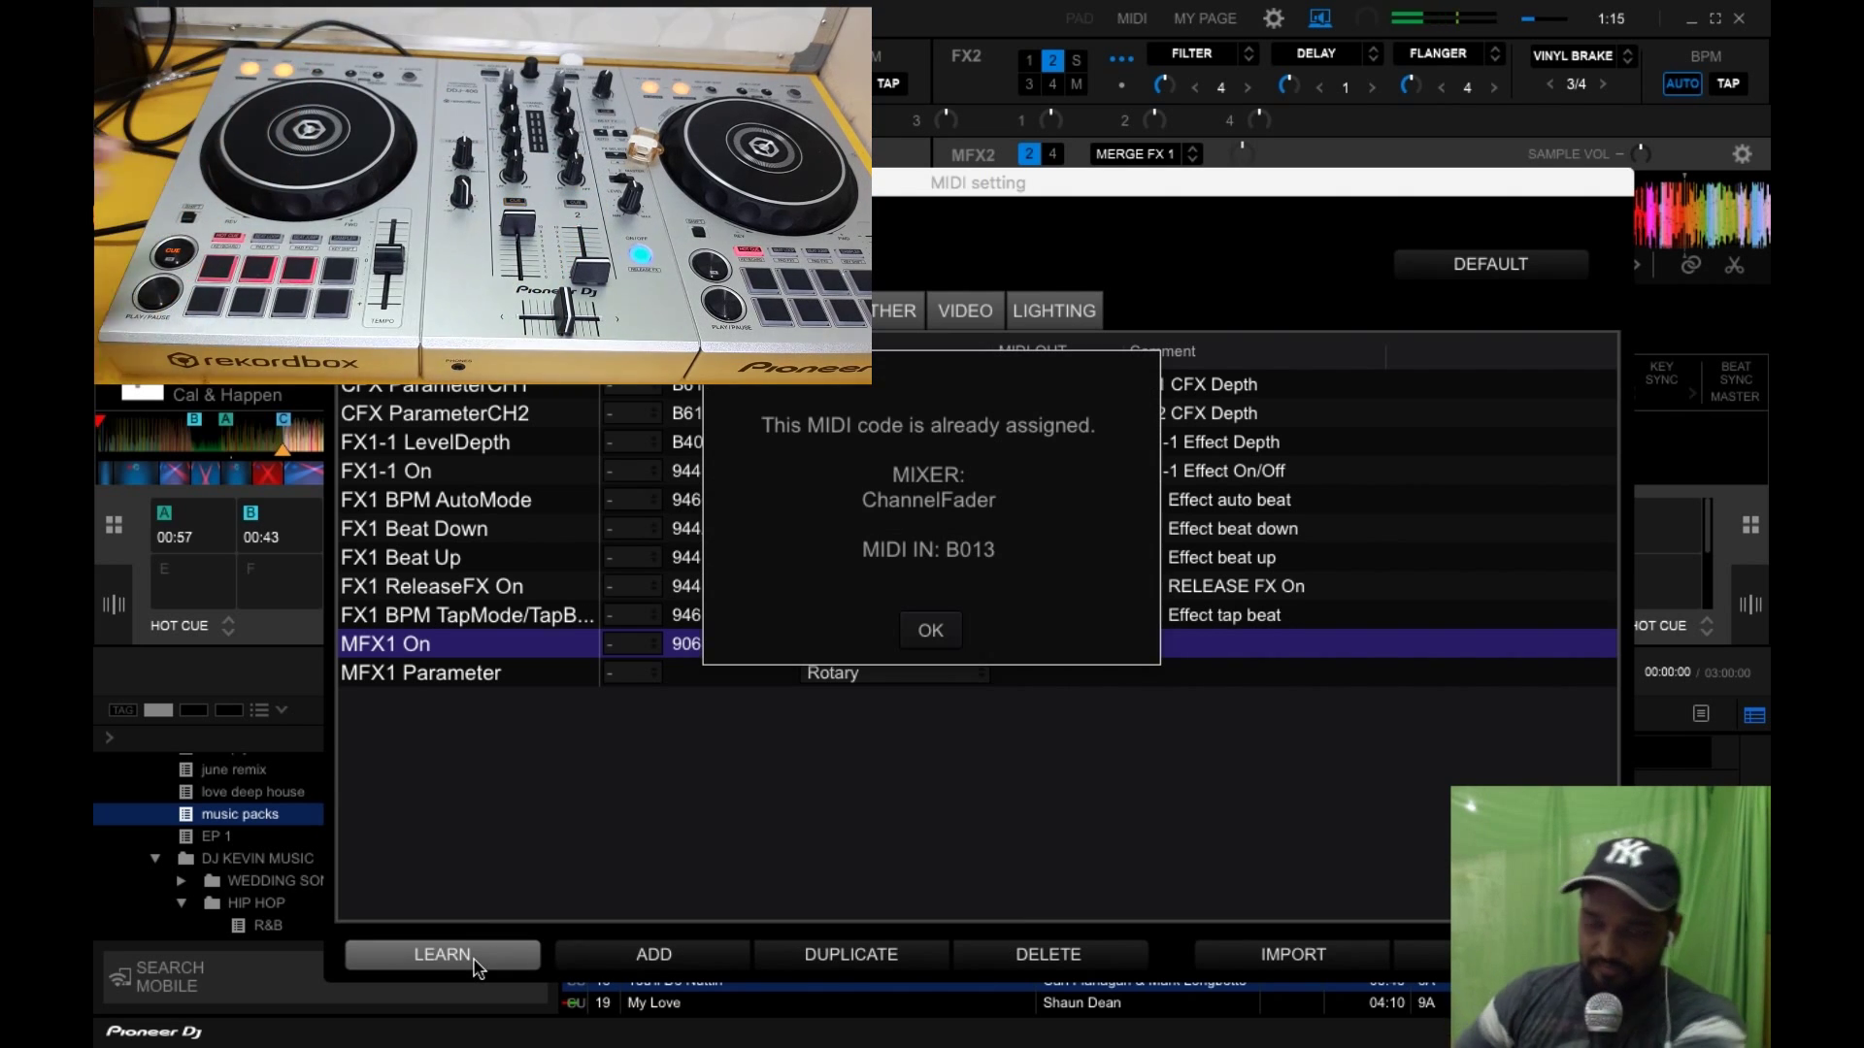
left_click(930, 630)
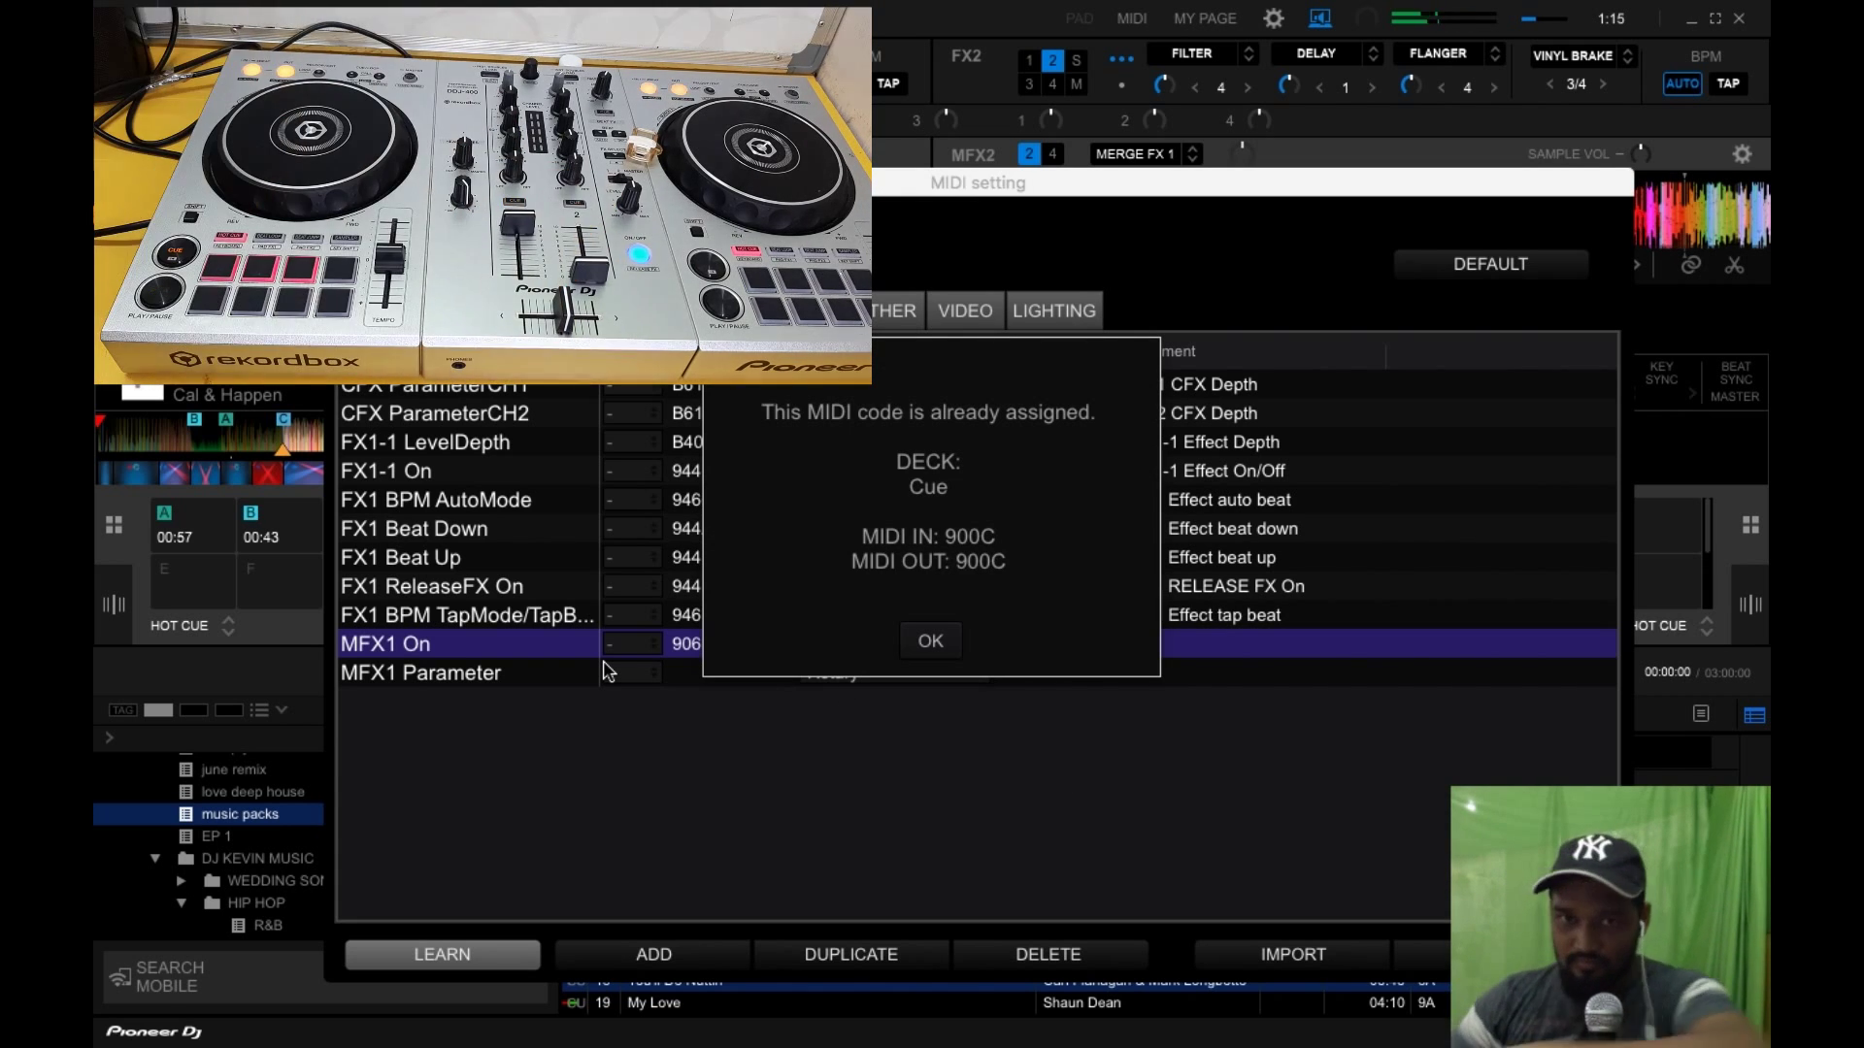
left_click(934, 645)
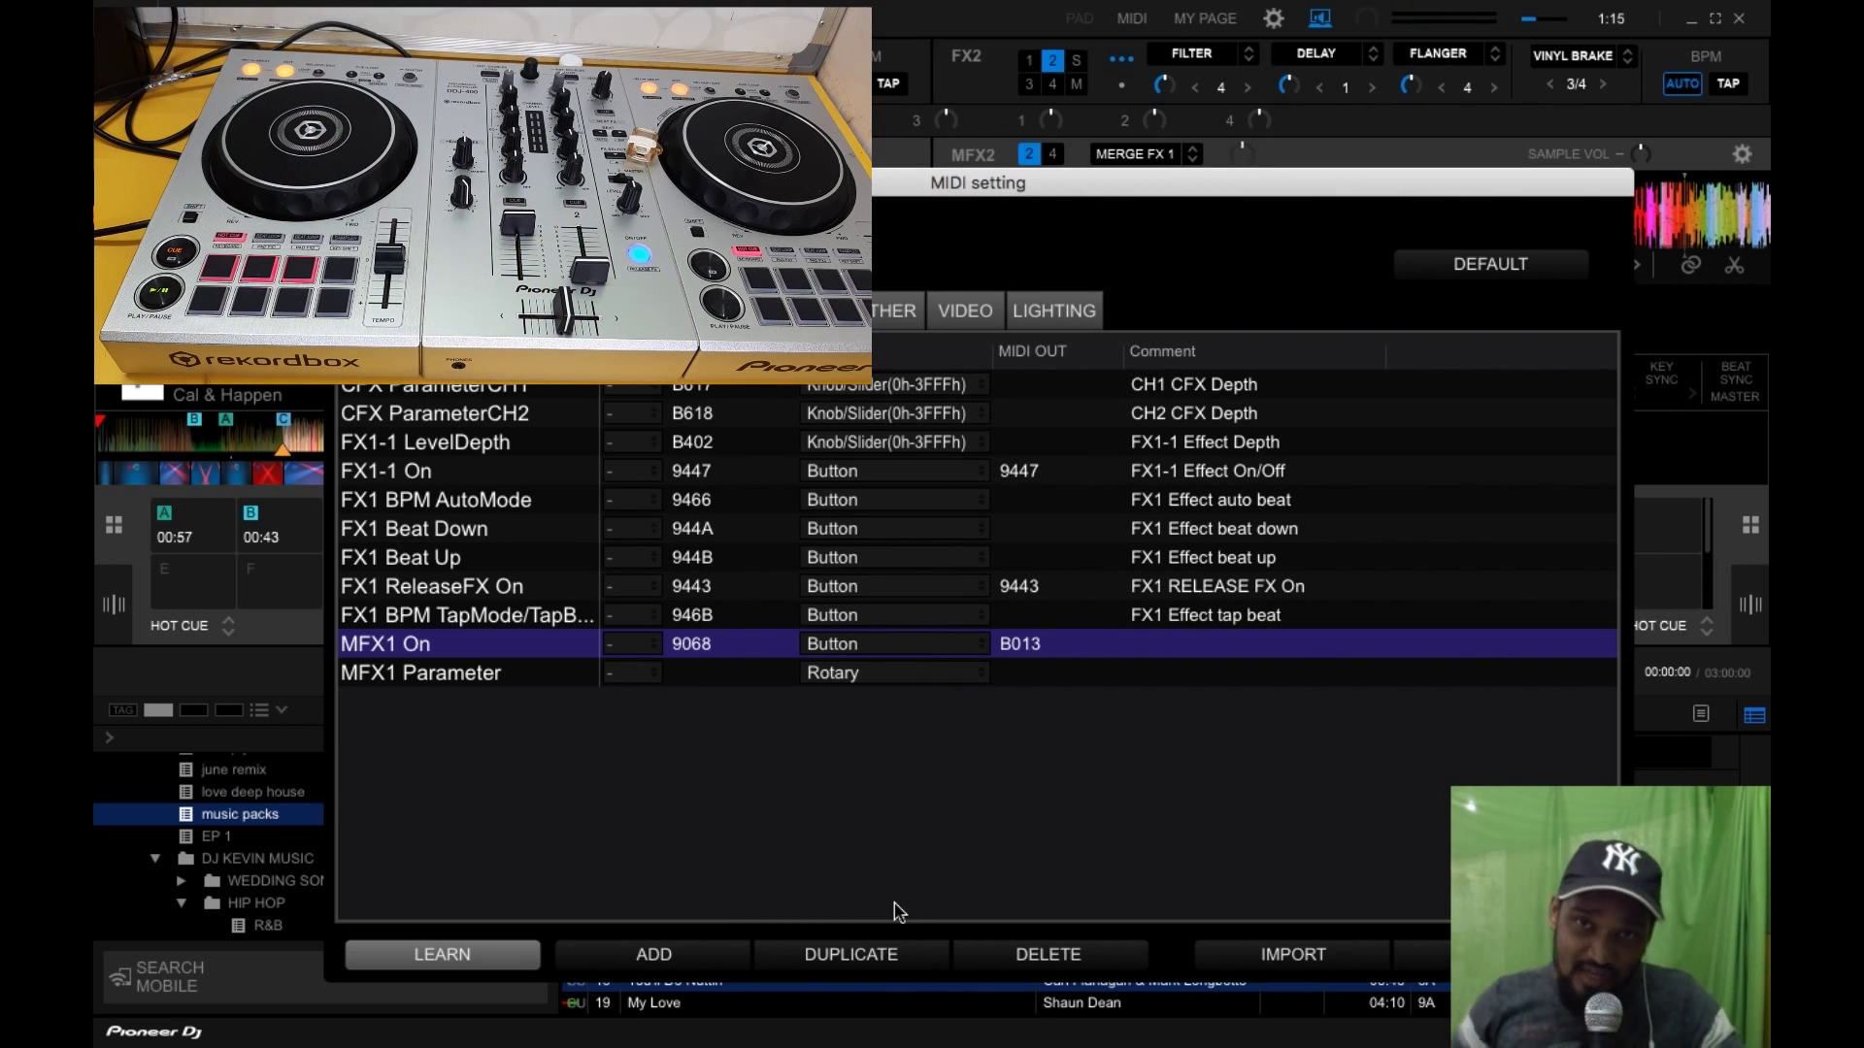
Step: Assign the MFX1 Parameter function to the controller's MIDI code B664 using MIDI Learn, and close the MIDI settings
left_click(515, 684)
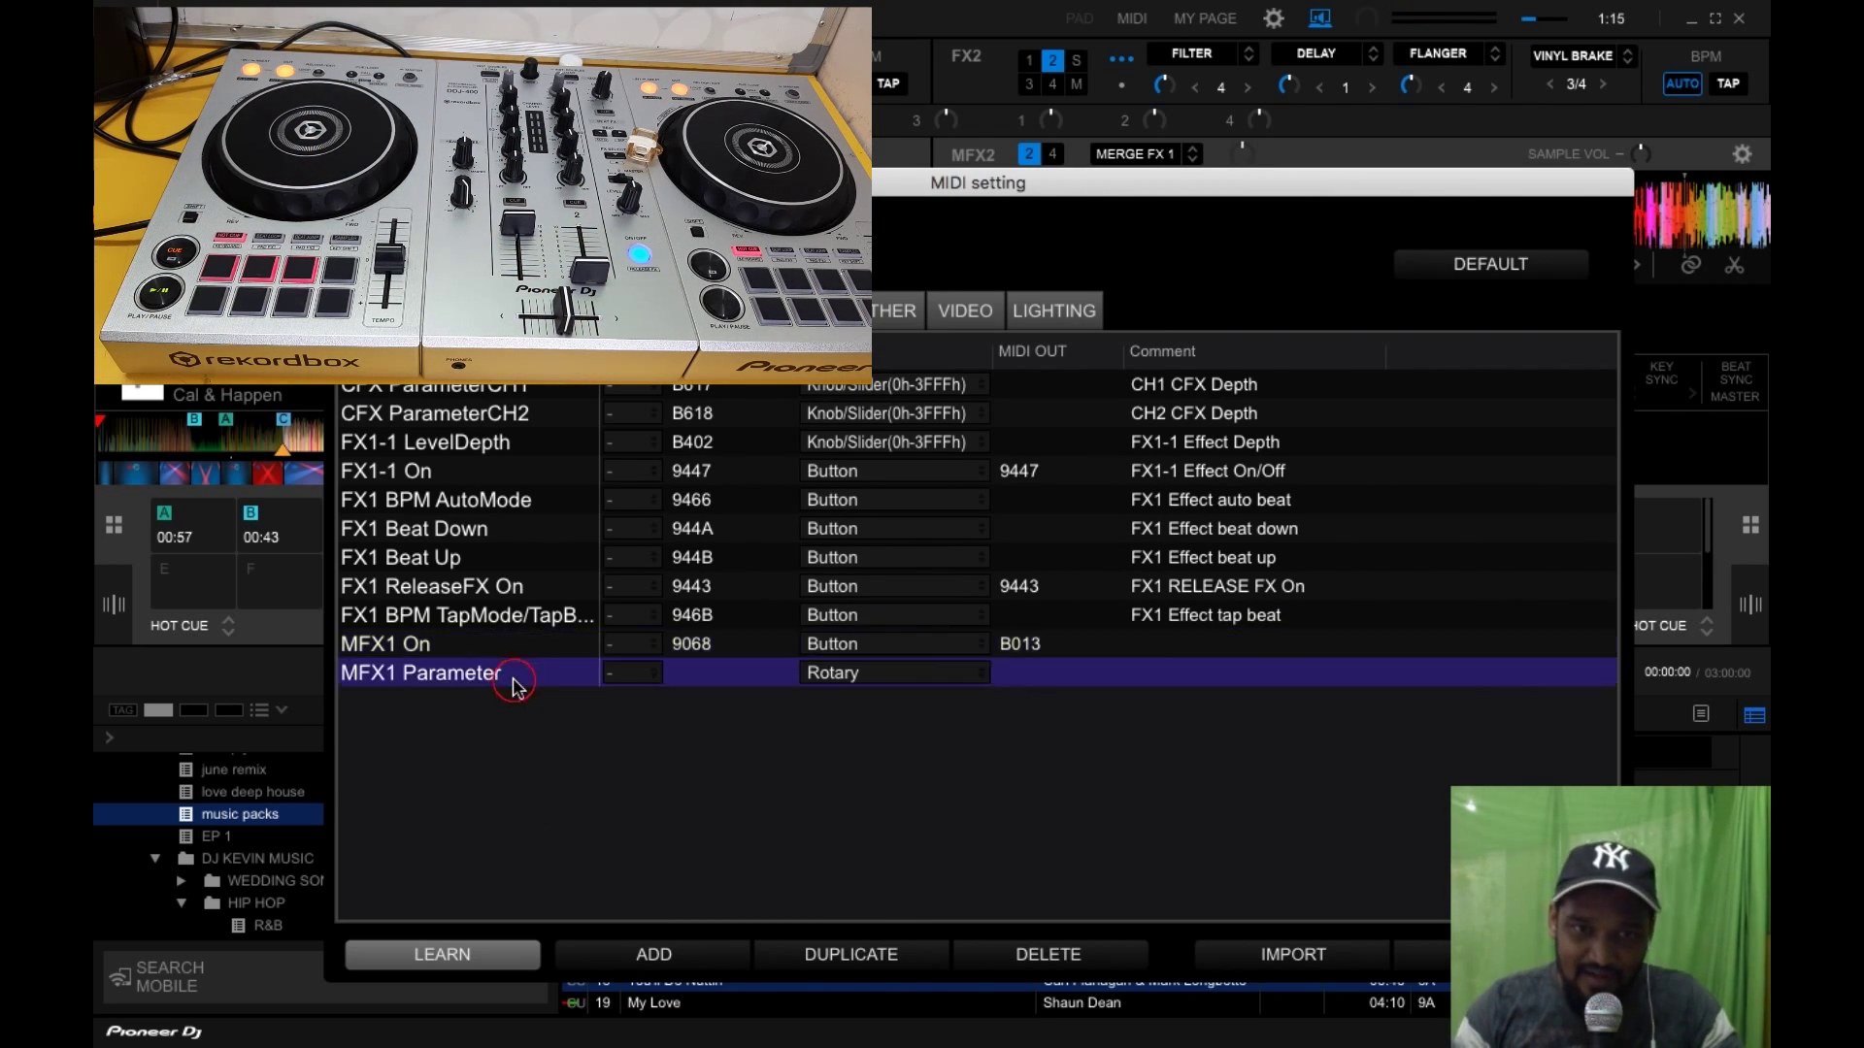
left_click(525, 648)
left_click(499, 677)
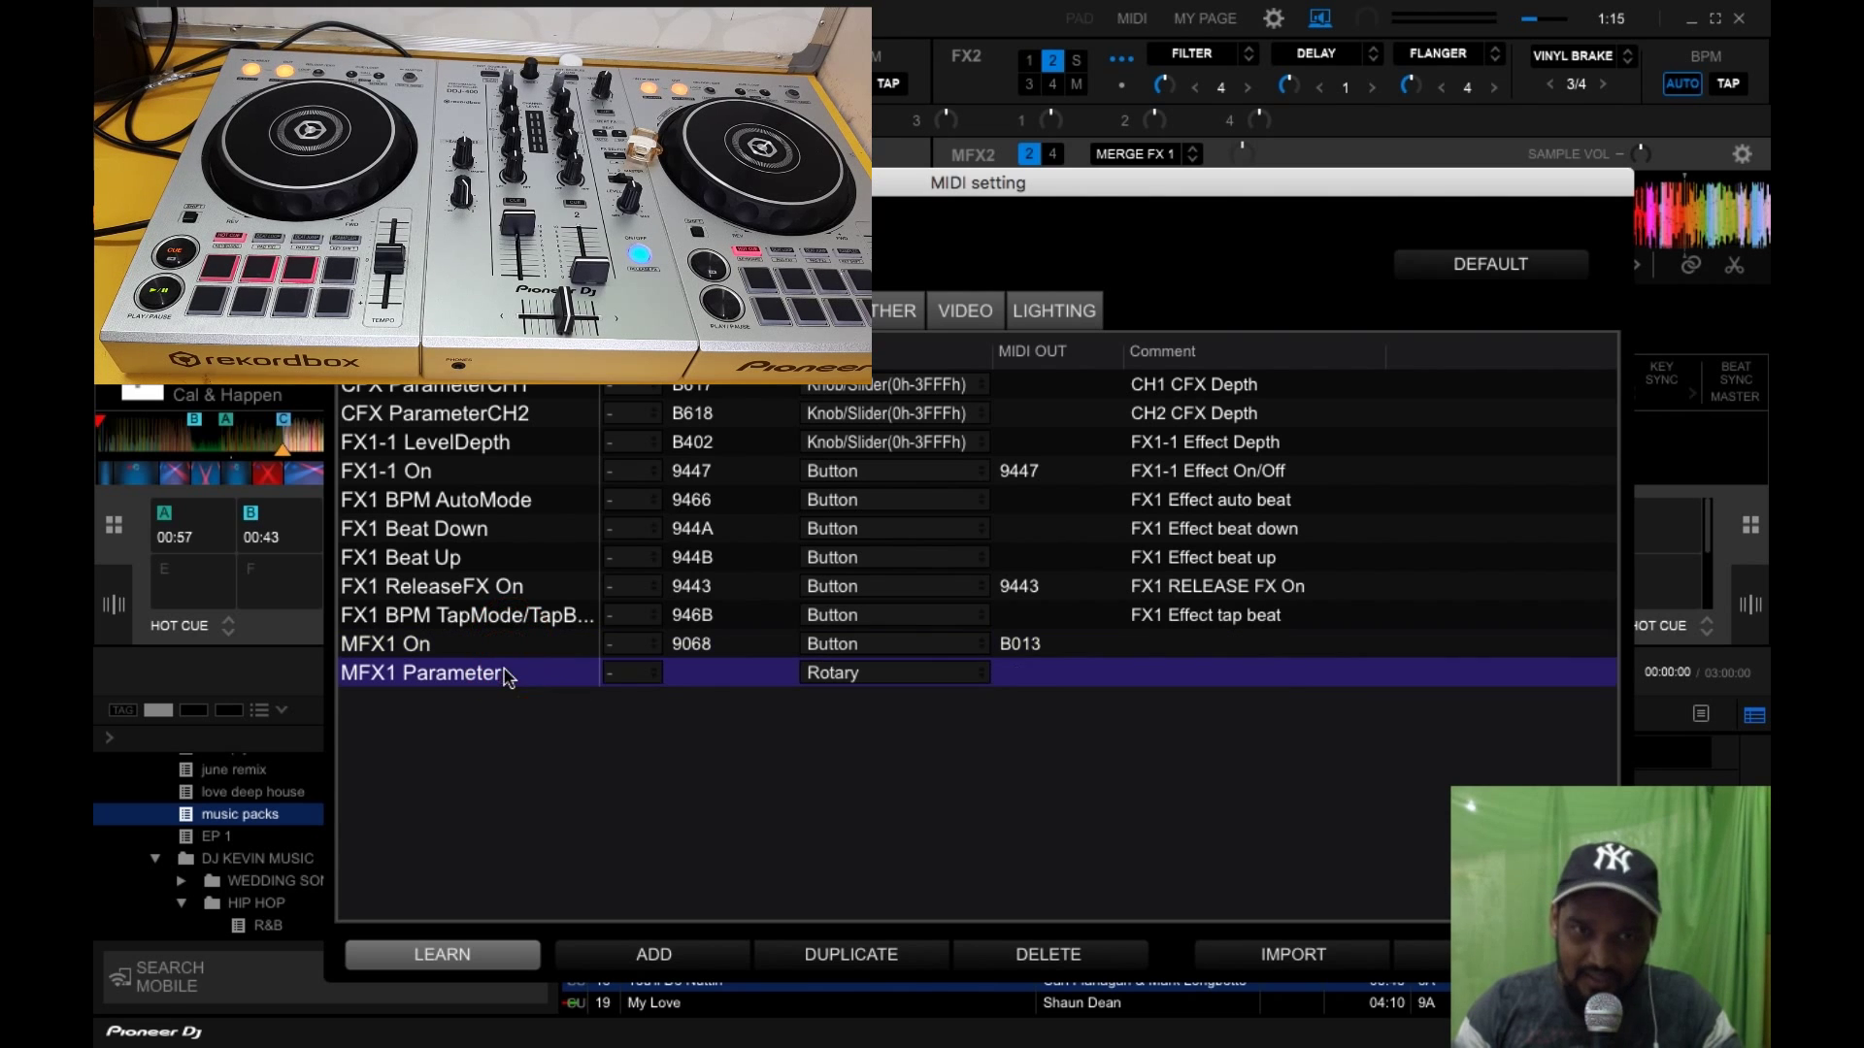
left_click(468, 959)
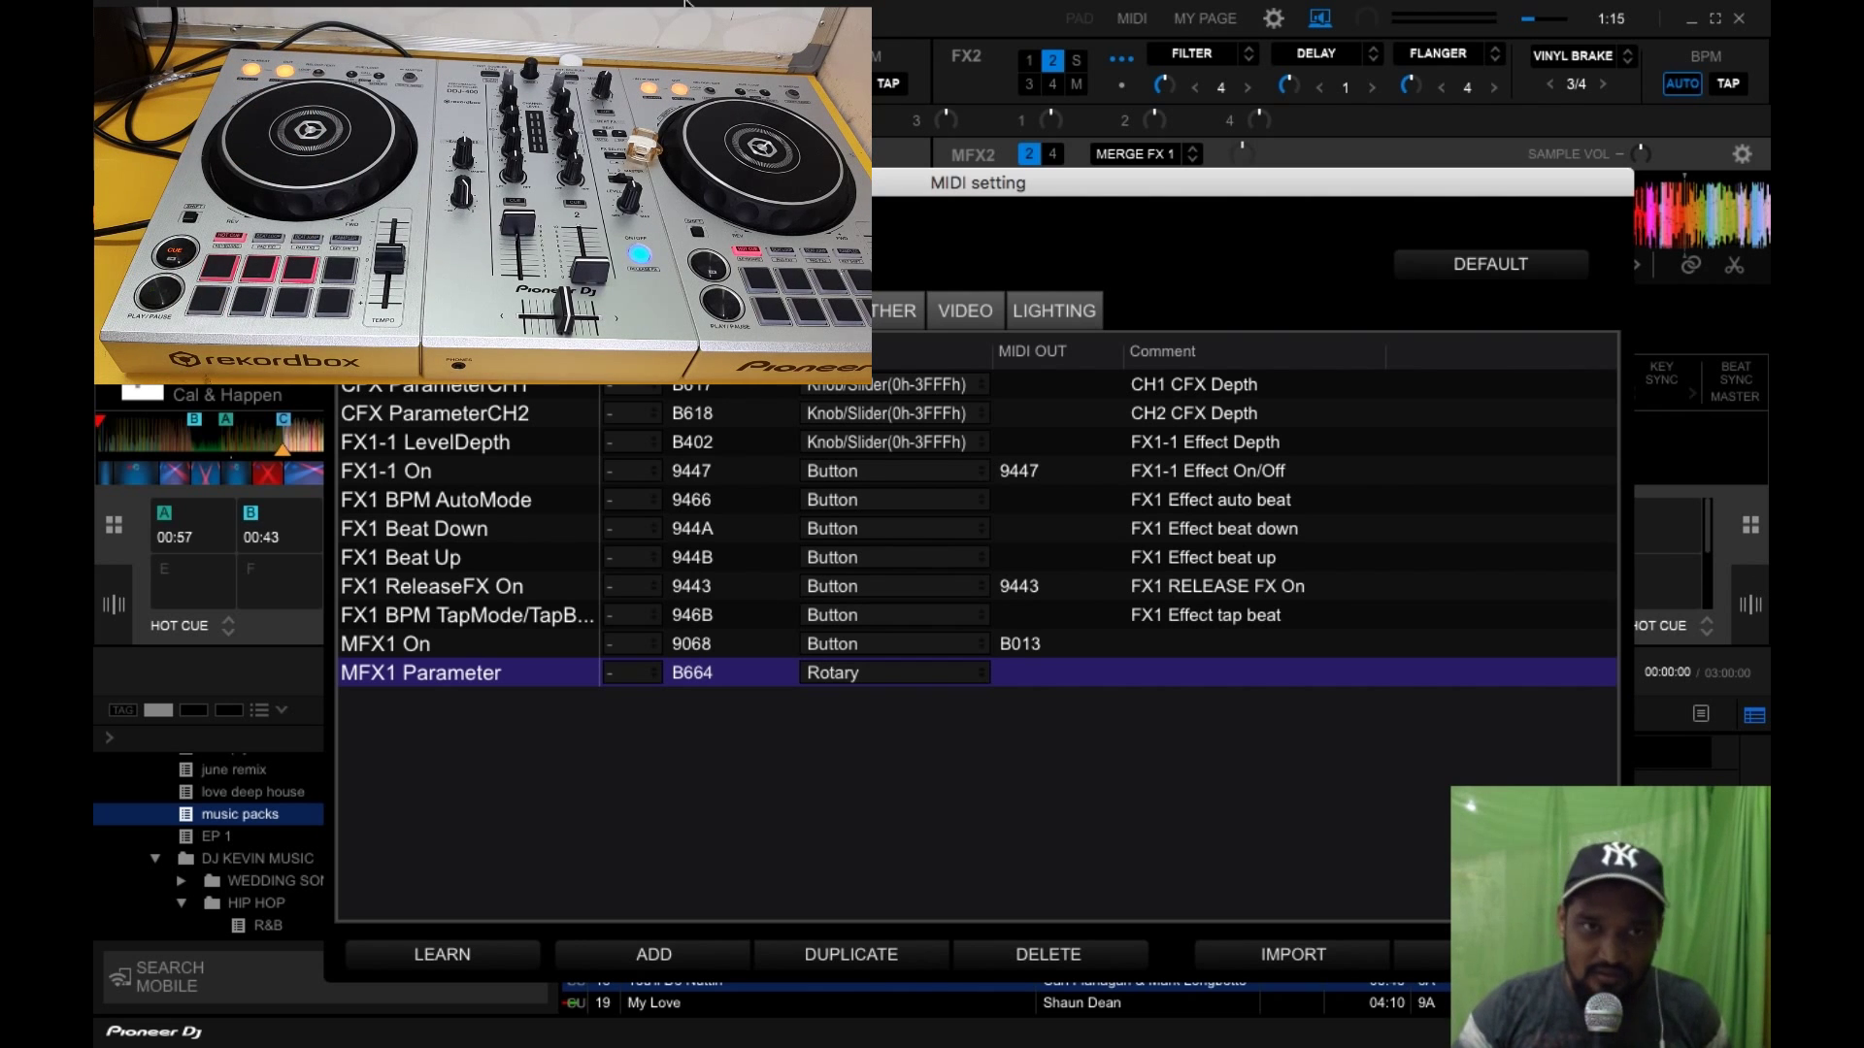
left_click(341, 182)
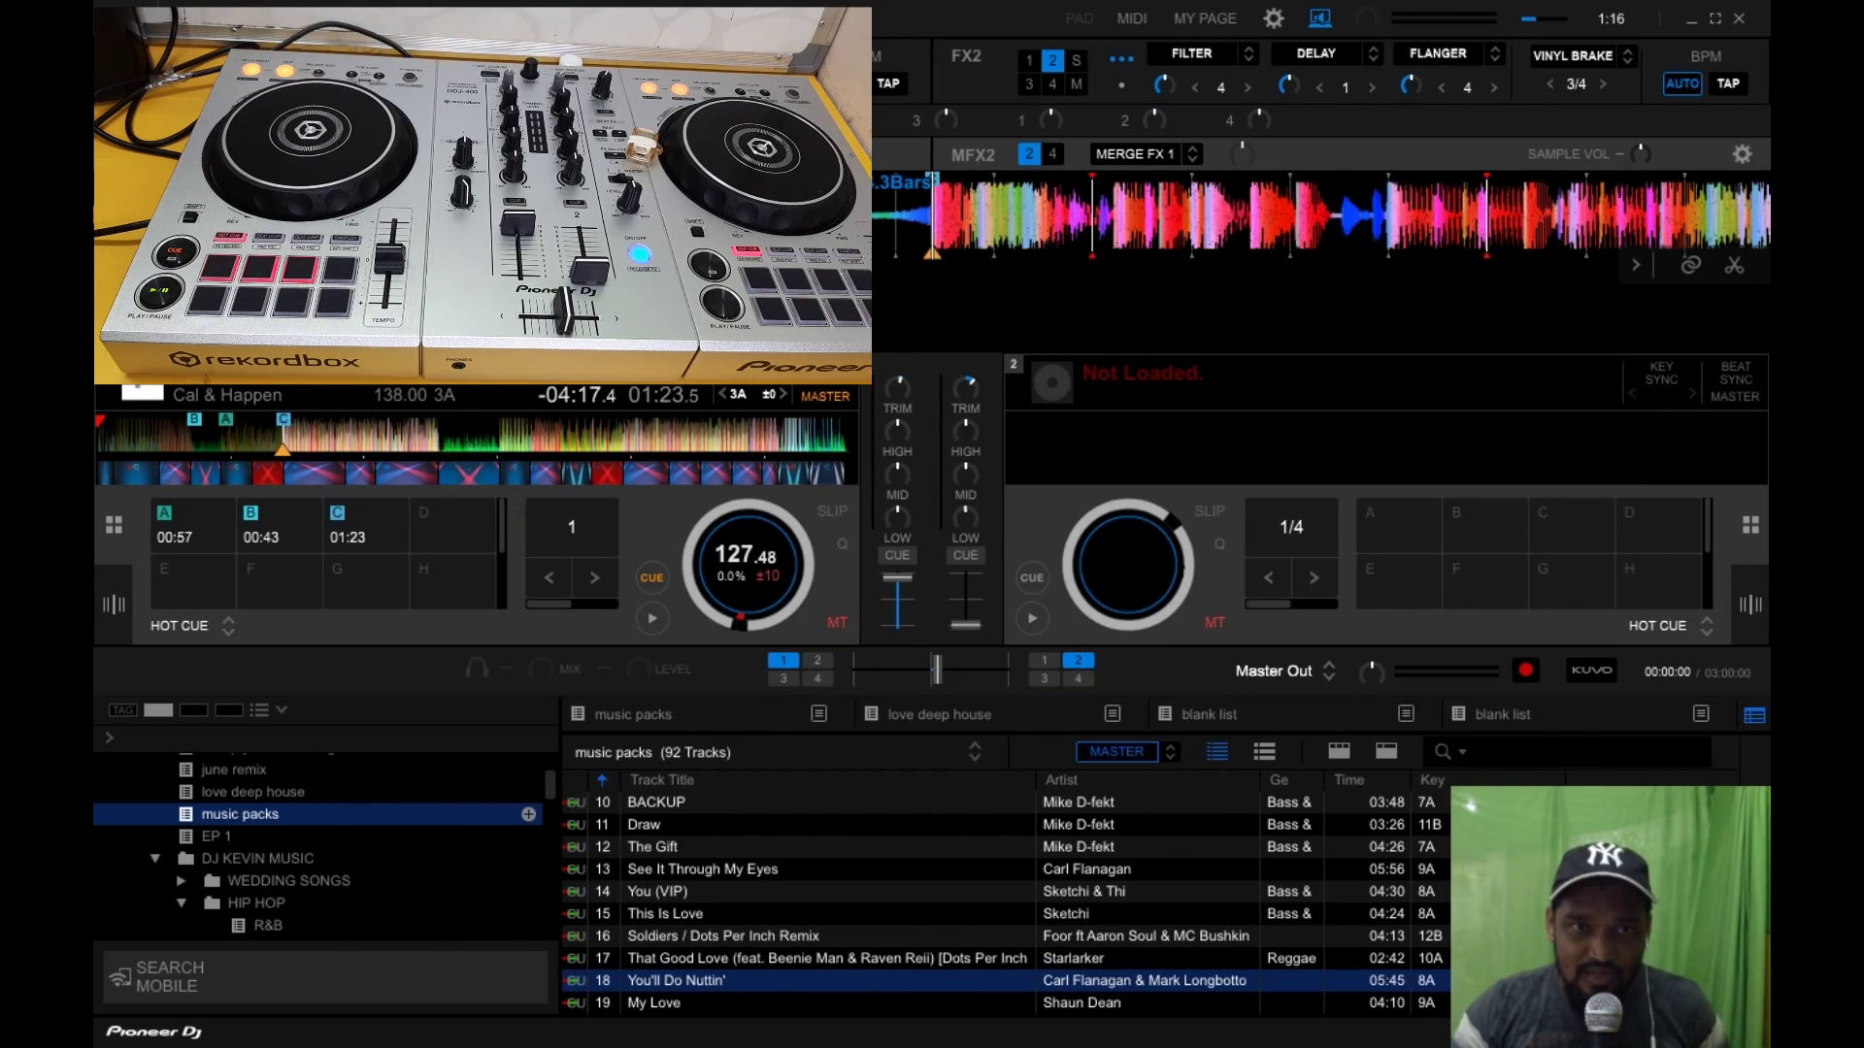
Step: Move deck 1's playback position to about 00:40, just before hot cue B
left_click(190, 445)
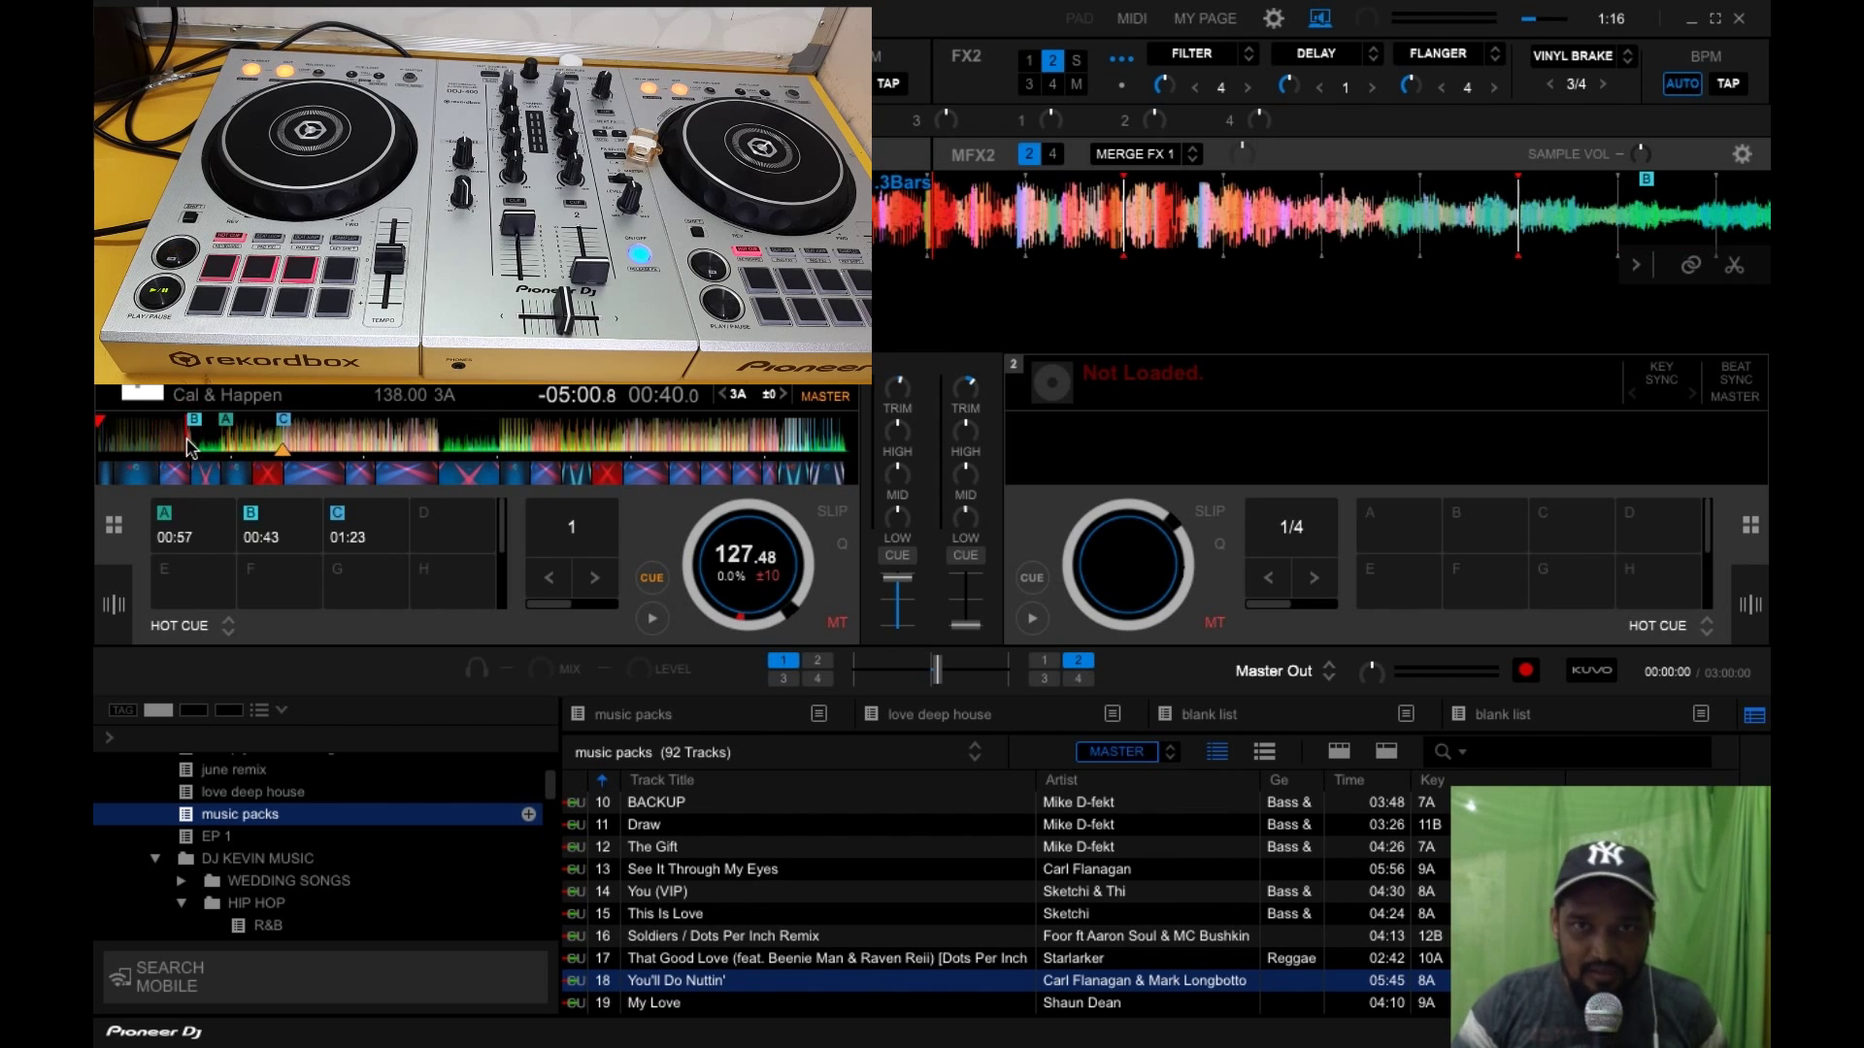